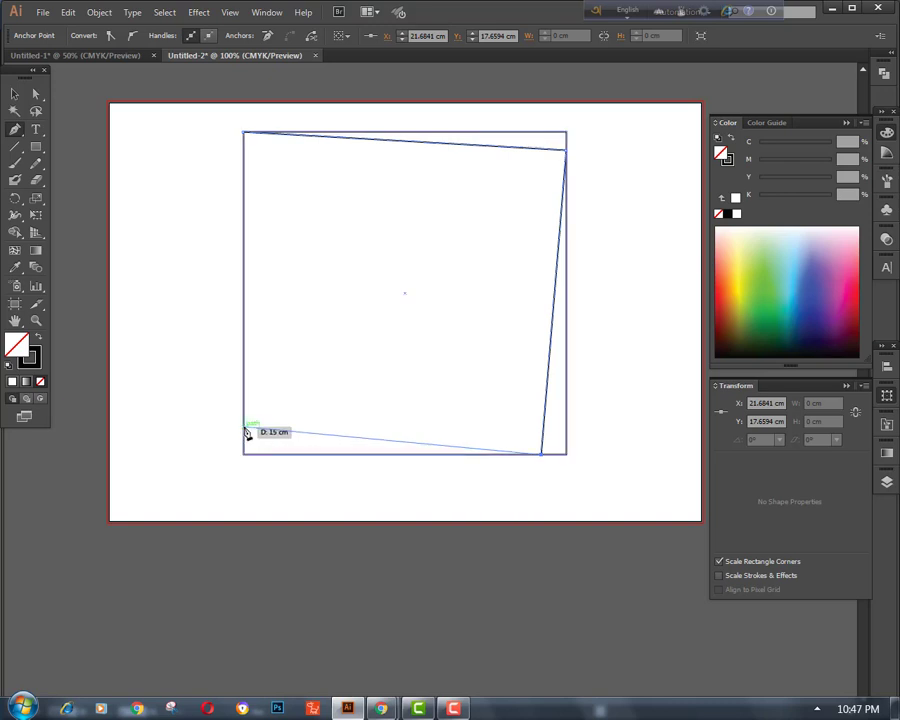
- Finish the first tilted square by closing its outline at the lower-left starting corner
click(244, 428)
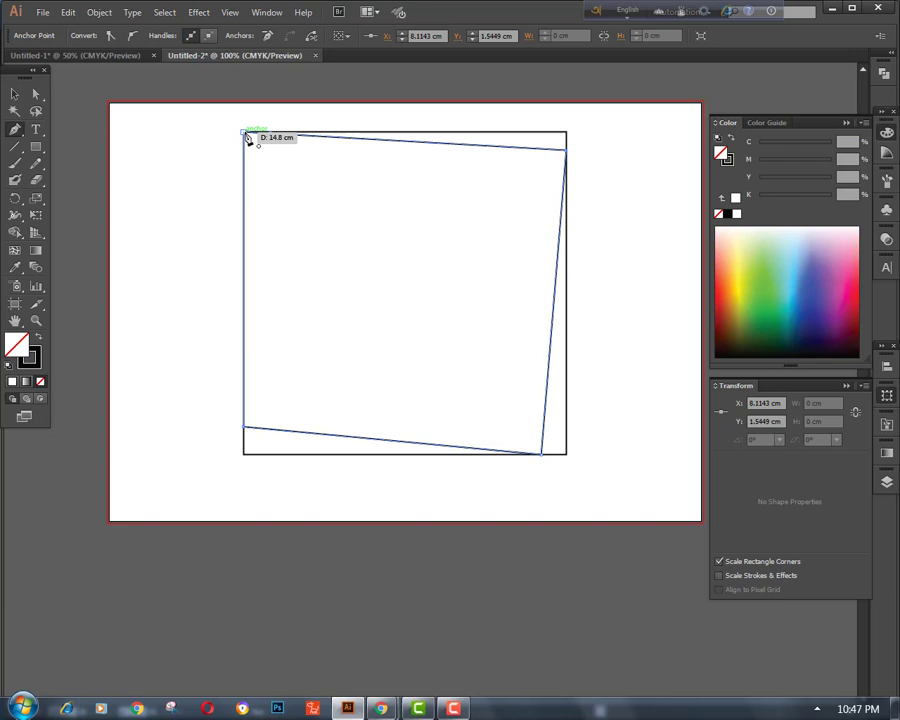
click(245, 134)
mouse_move(287, 141)
mouse_down()
mouse_move(276, 148)
mouse_move(248, 139)
mouse_up()
click(248, 139)
ctrl+click(170, 250)
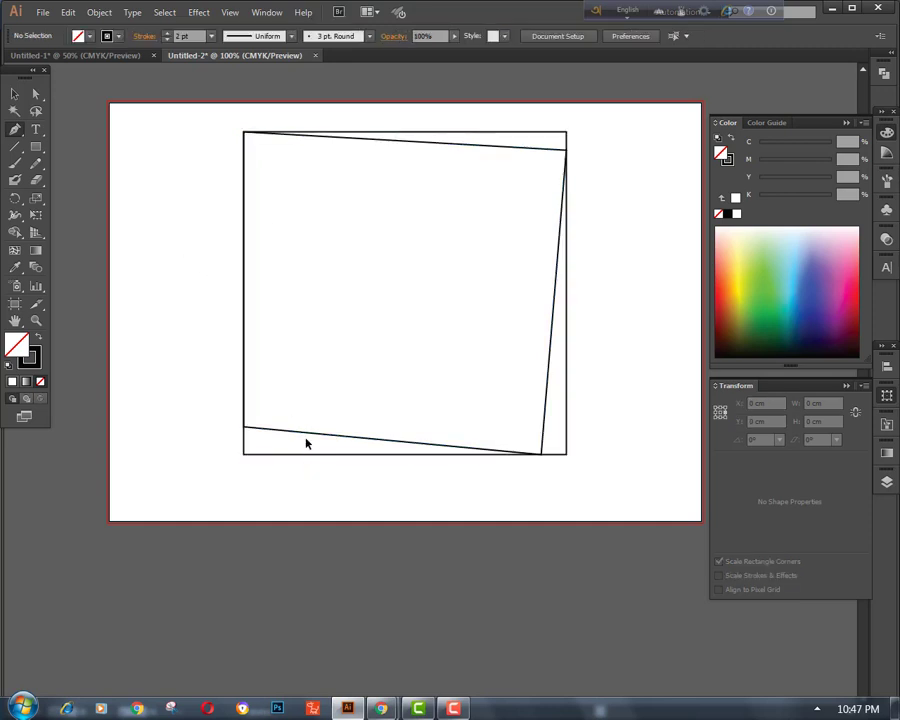
- Draw a second rotated square with corners on the first square's edges, adjusting its bottom corner
click(15, 131)
click(245, 430)
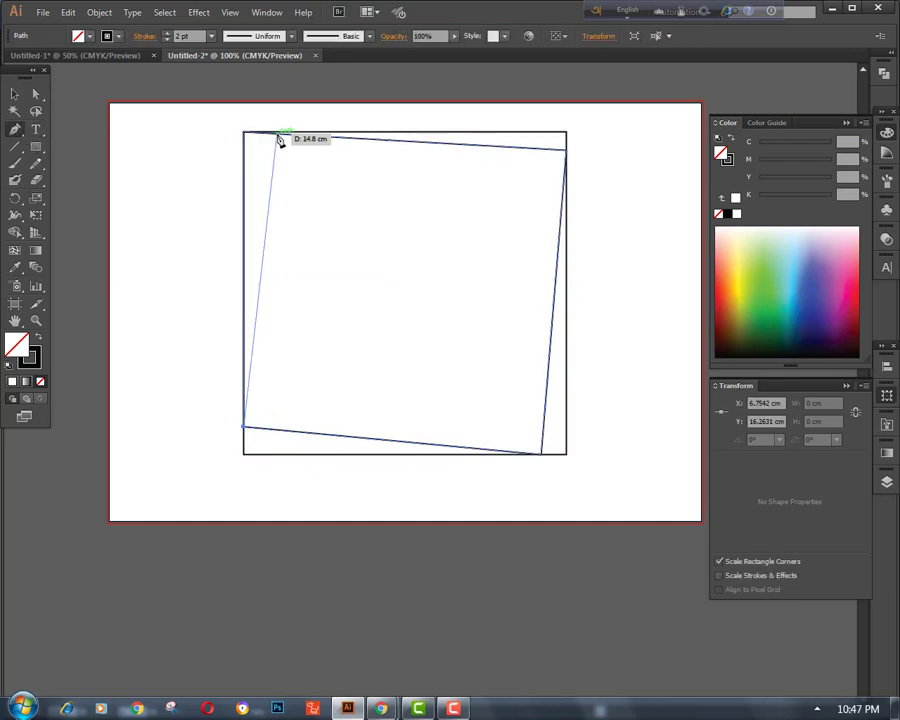
click(278, 133)
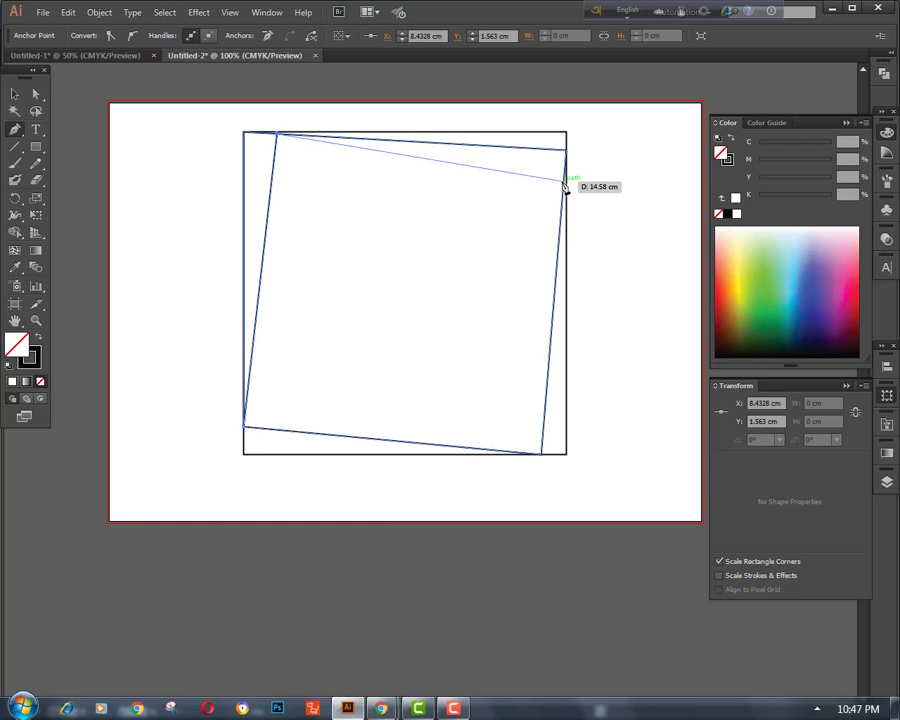
click(564, 182)
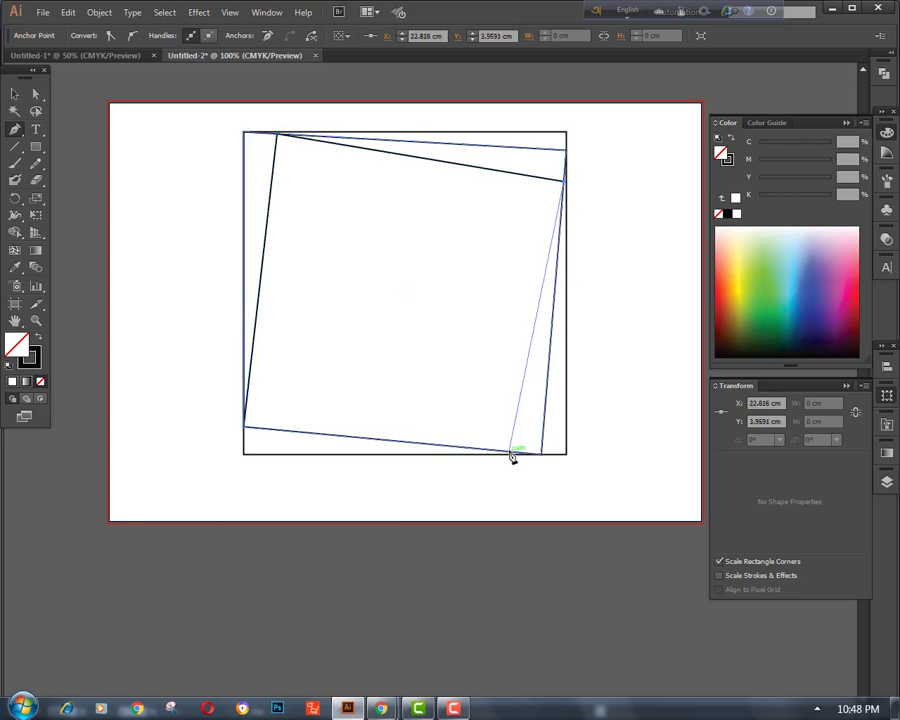
click(510, 451)
click(245, 428)
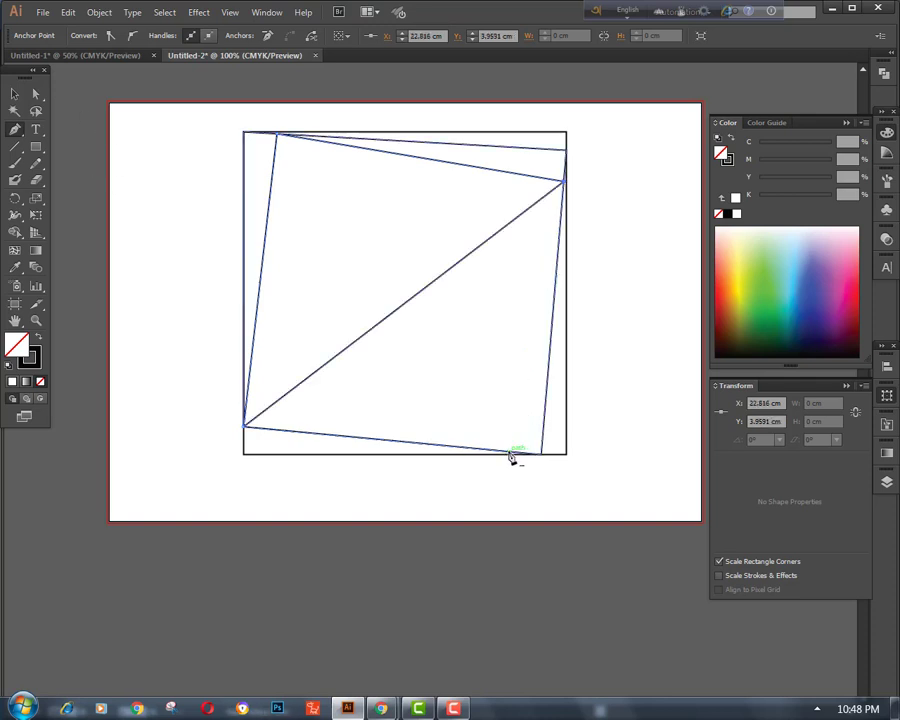
ctrl+click(263, 430)
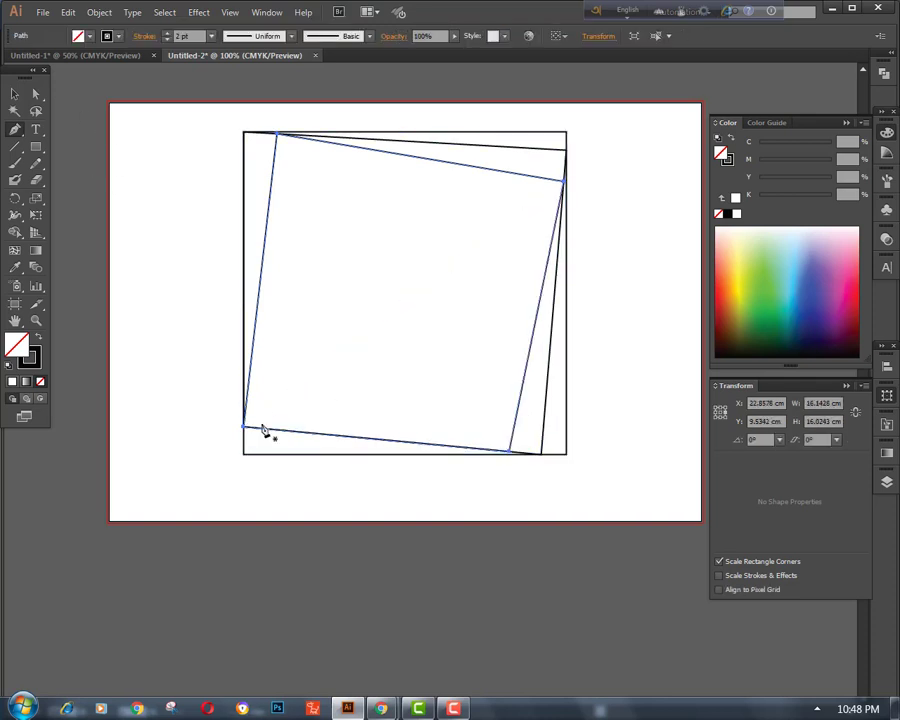
ctrl+click(395, 574)
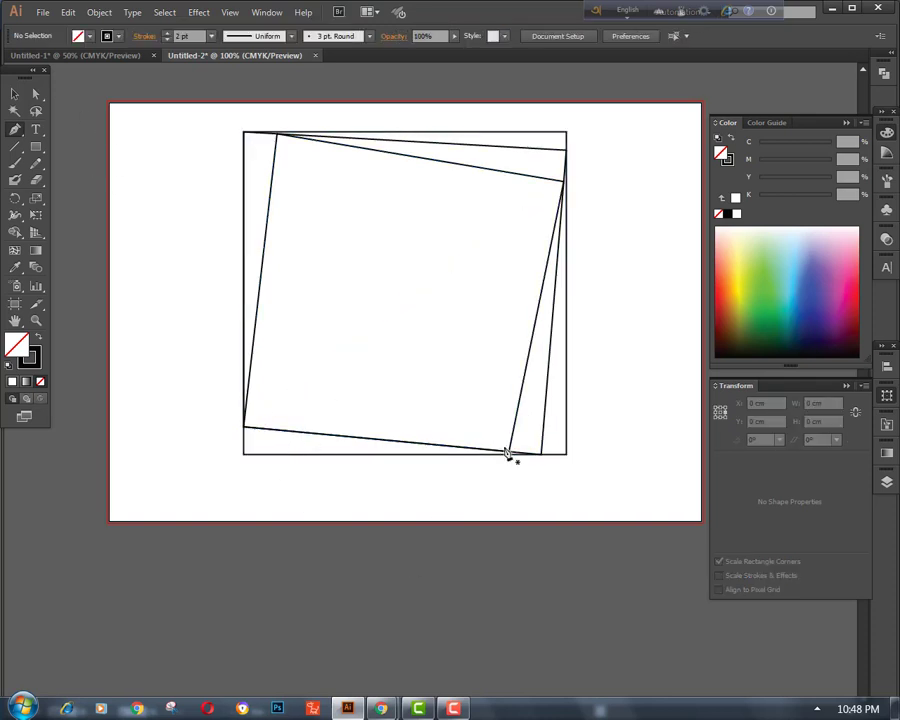
ctrl+click(532, 341)
mouse_move(510, 450)
mouse_down()
mouse_move(473, 435)
mouse_move(250, 432)
mouse_up()
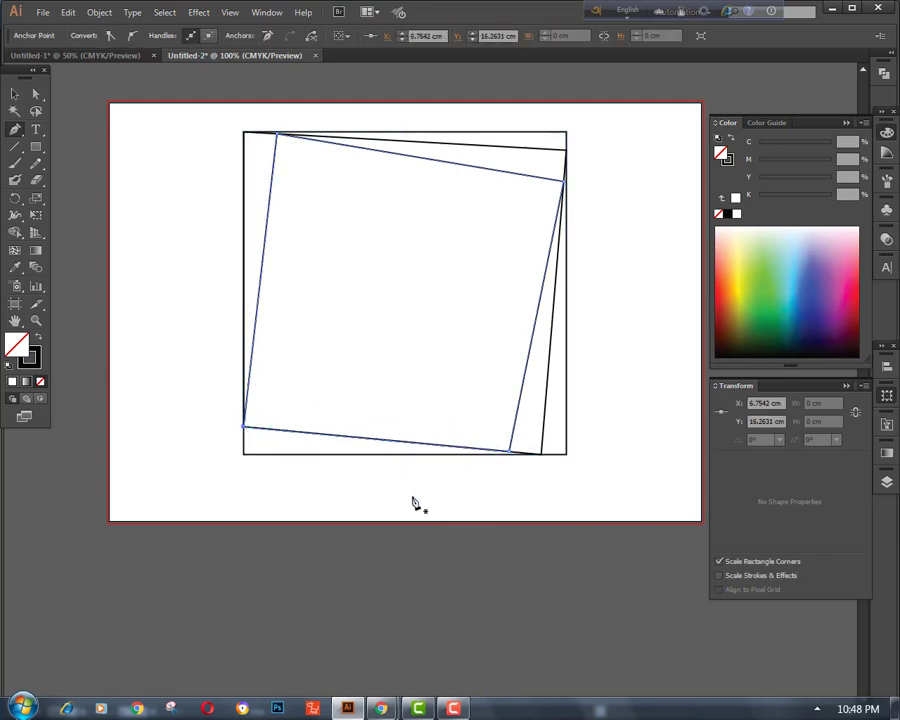
ctrl+click(328, 512)
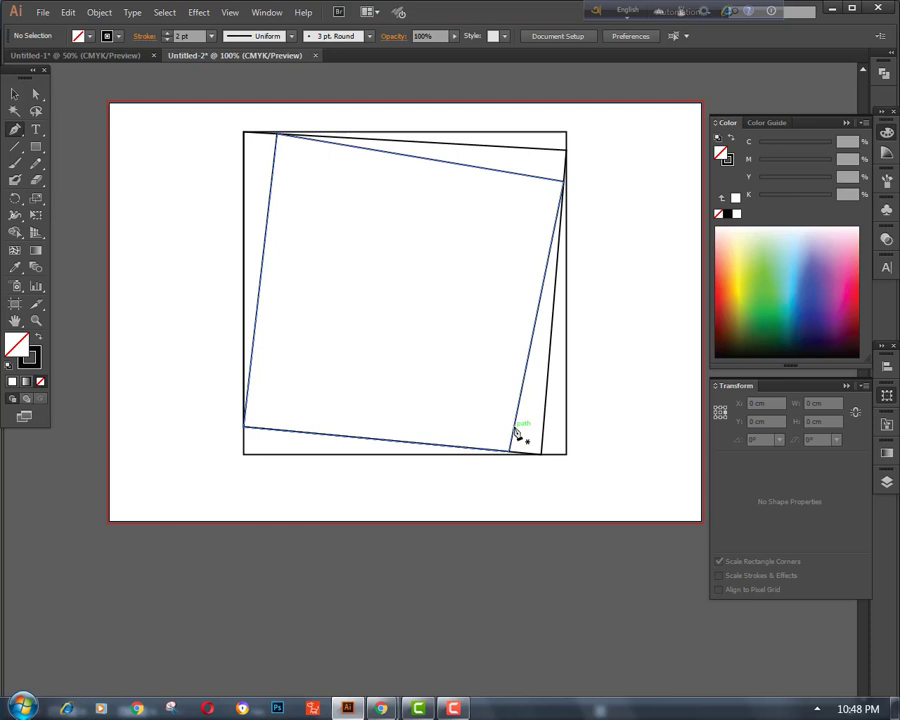
- Draw a third, smaller rotated square nested inside the second one
click(510, 453)
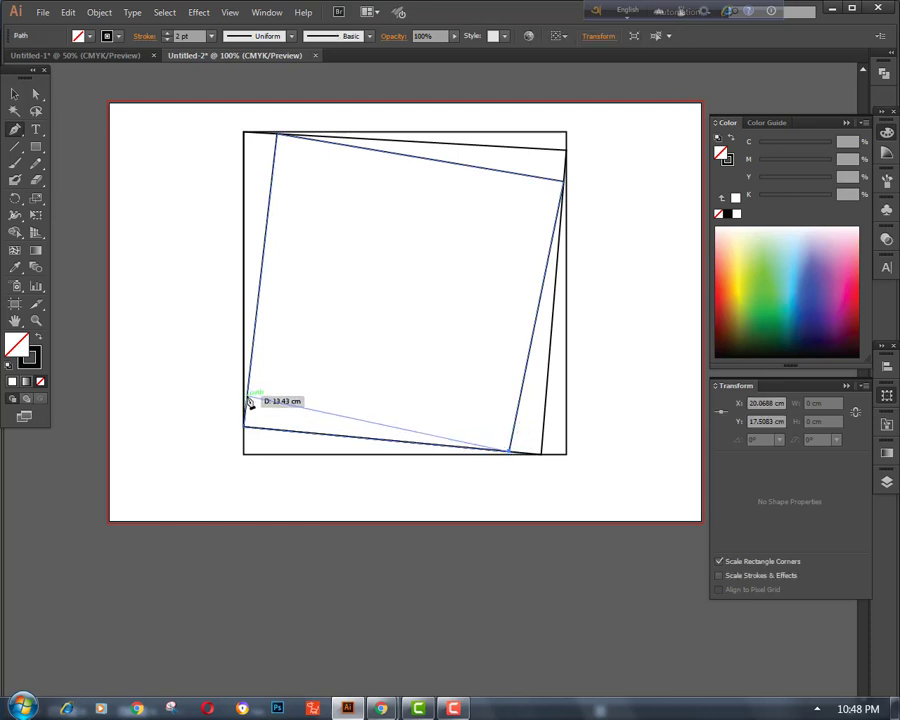
click(248, 399)
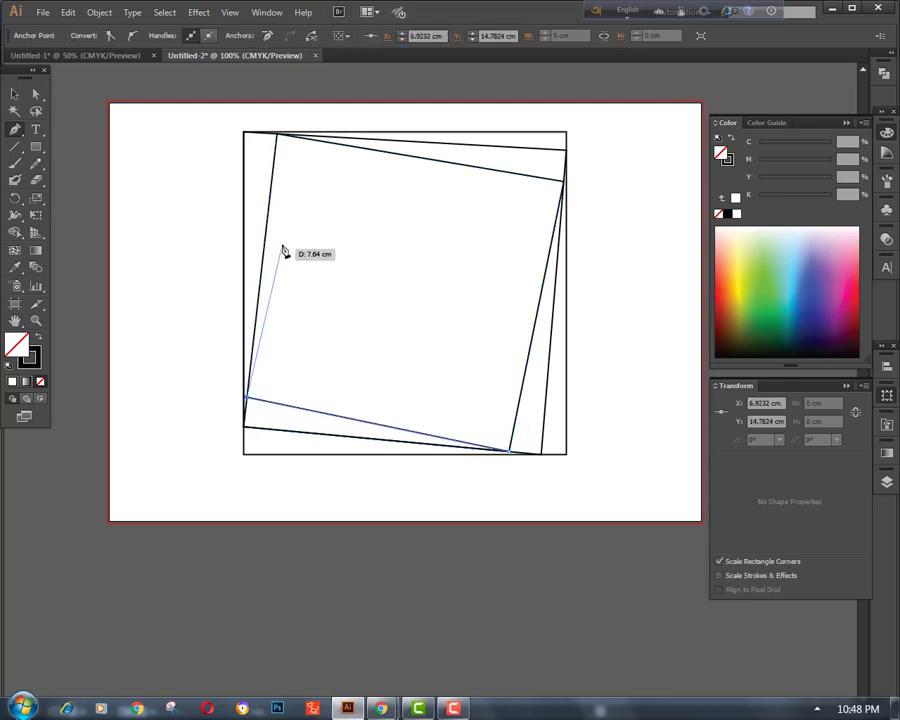
click(310, 141)
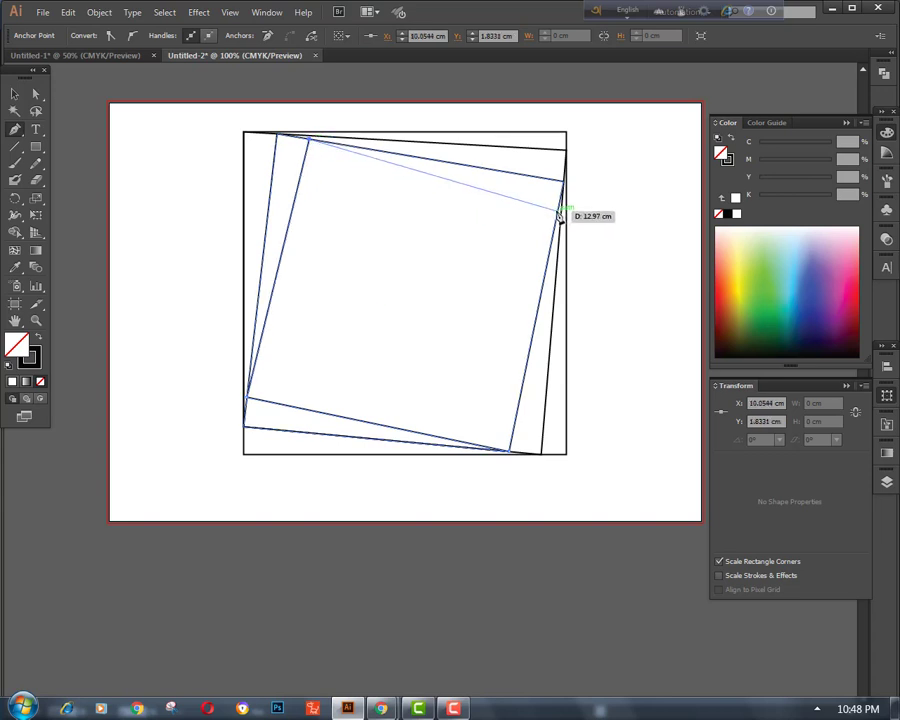
click(560, 212)
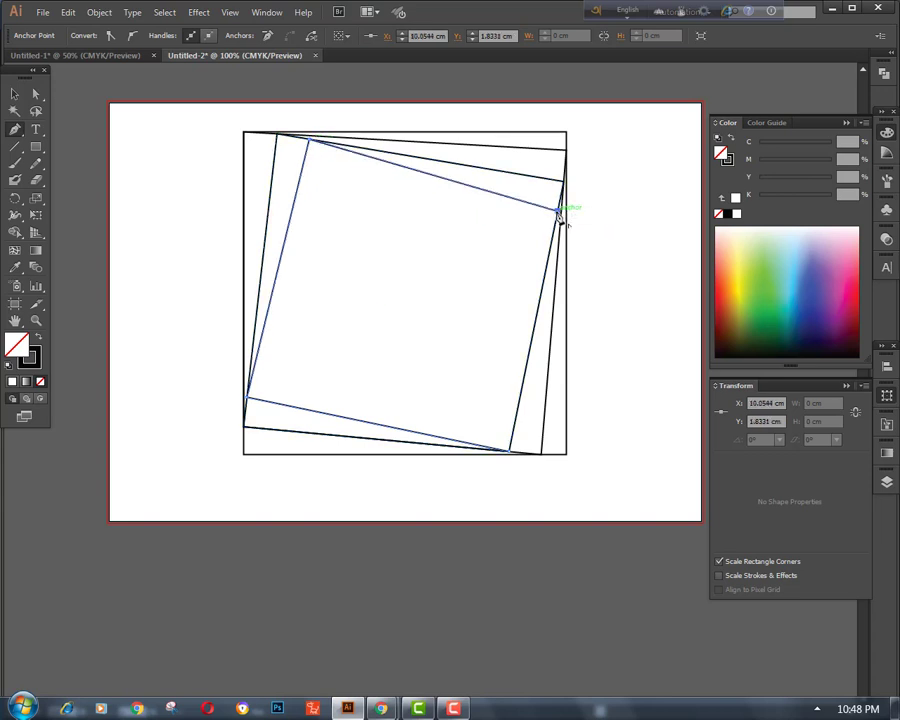
click(510, 450)
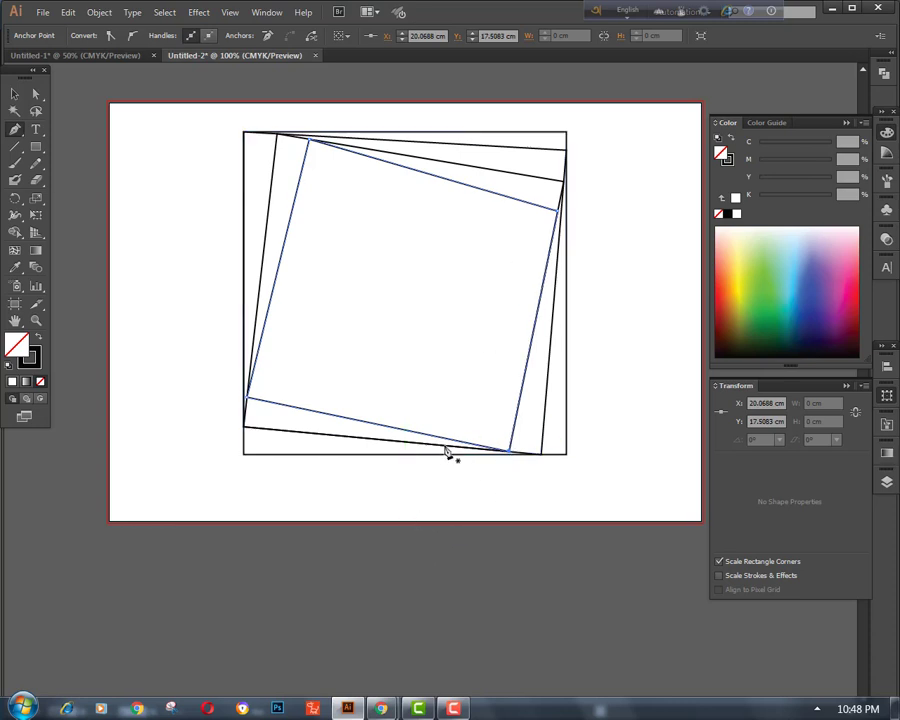
ctrl+click(233, 282)
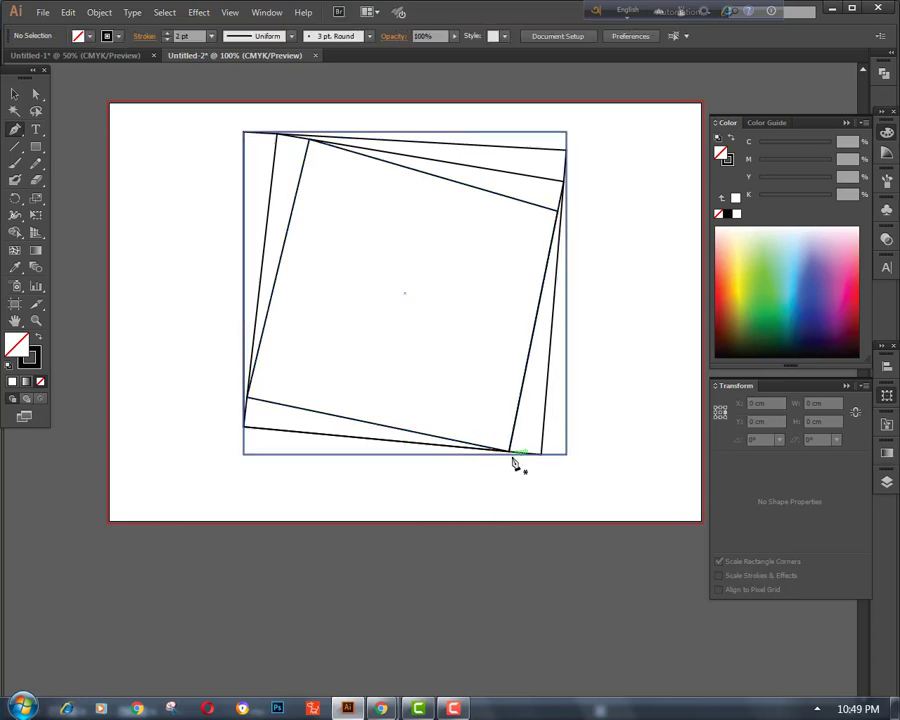
- Draw a fourth rotated square with corners on the third square's edges
mouse_move(558, 211)
mouse_down()
mouse_move(502, 347)
mouse_move(484, 446)
mouse_up()
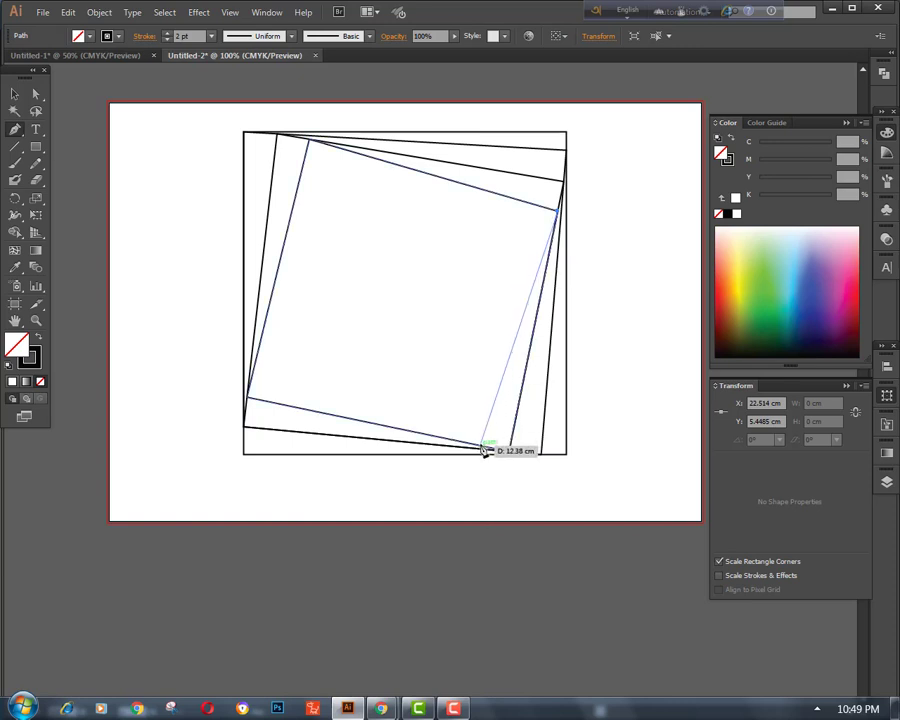
click(482, 446)
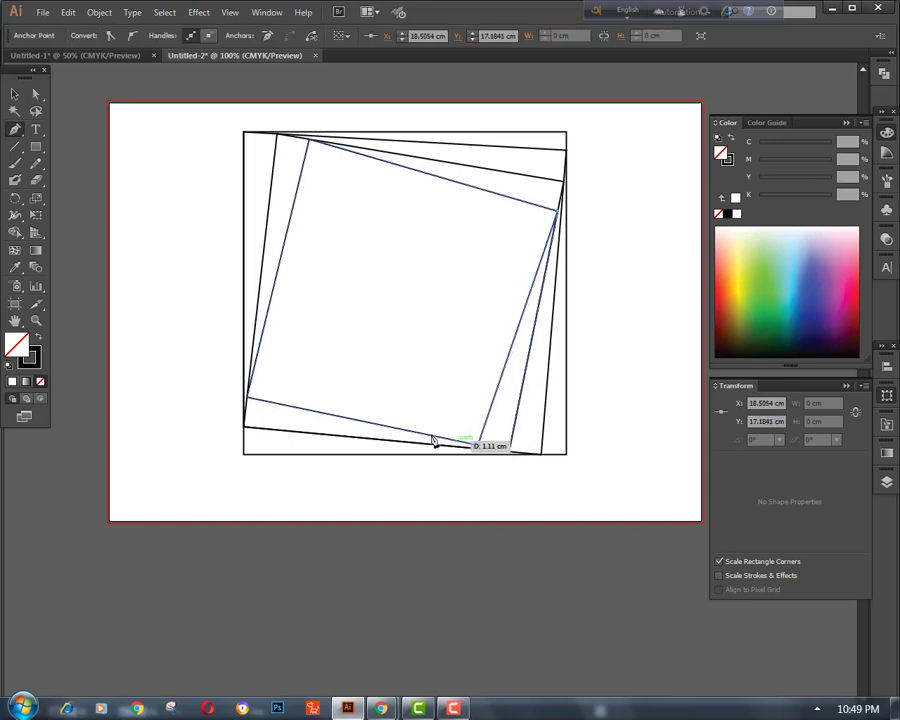
click(256, 366)
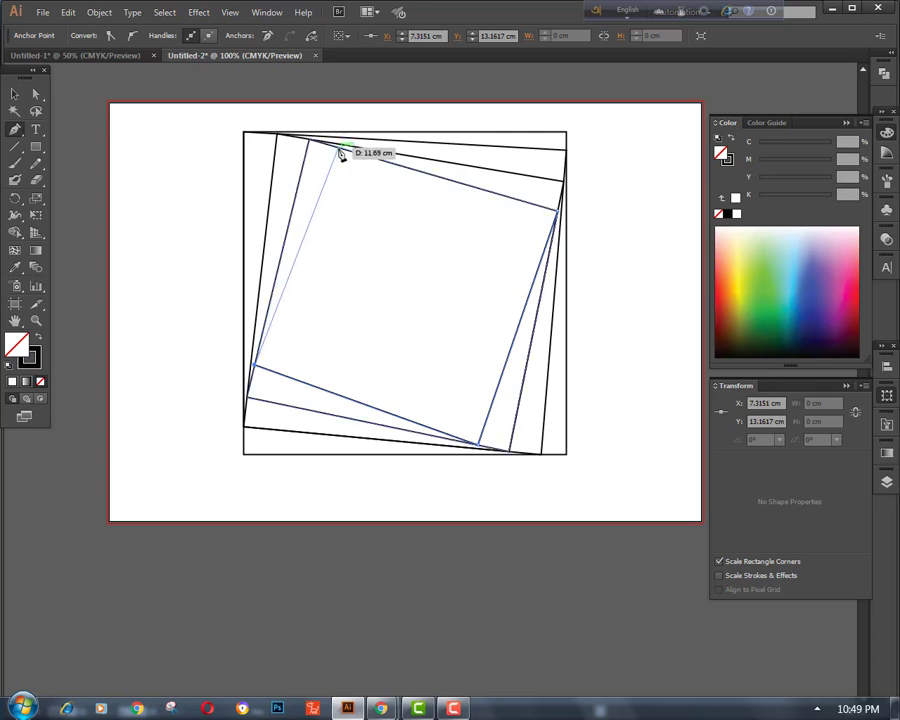
click(341, 152)
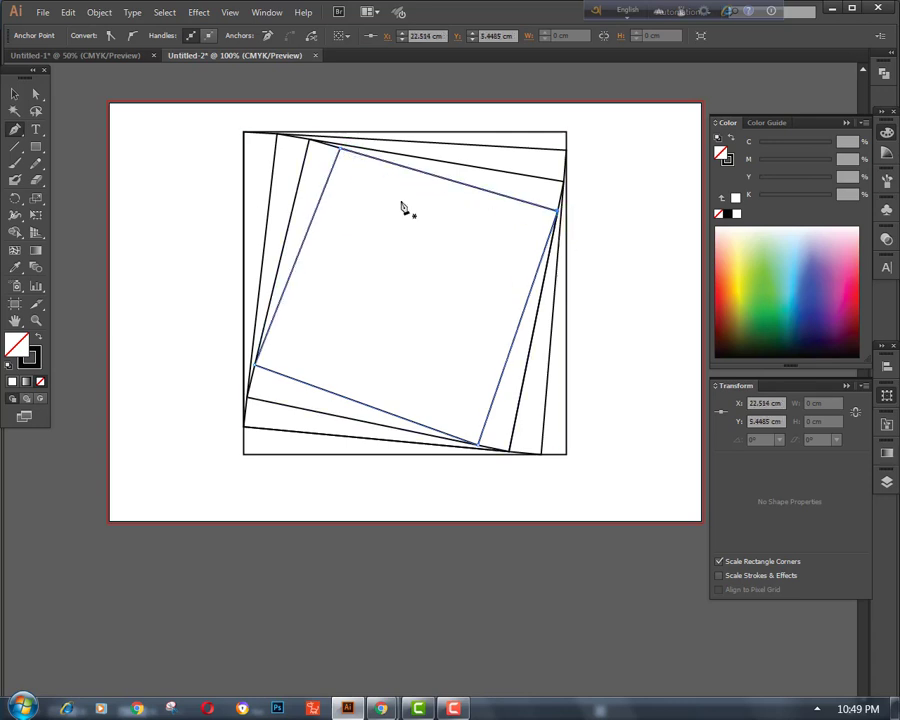
click(344, 148)
ctrl+click(456, 220)
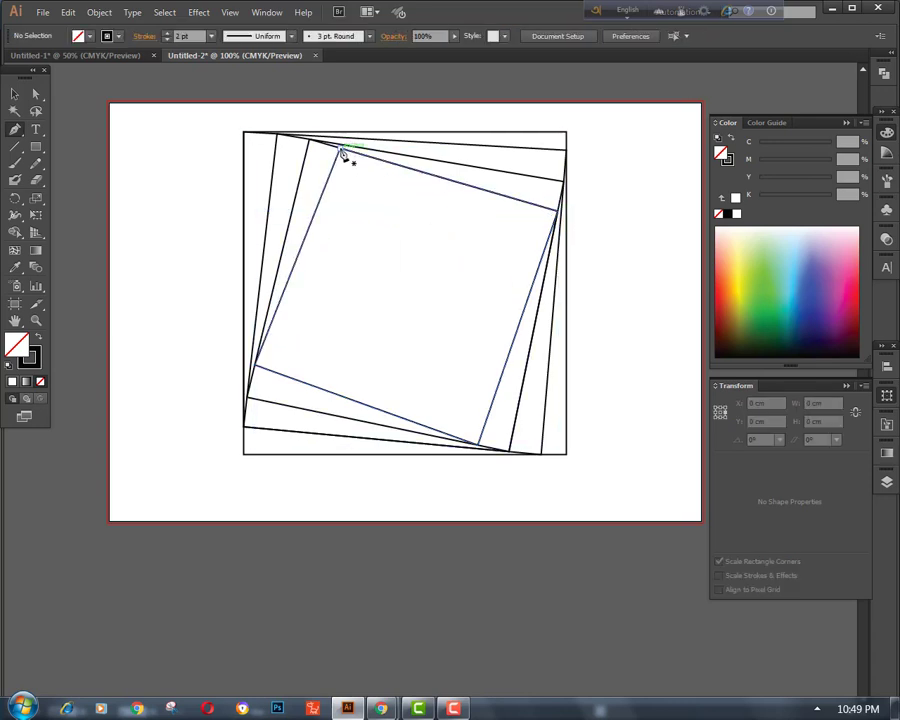
- Add the fifth and sixth progressively smaller rotated squares inside the spiral
click(341, 152)
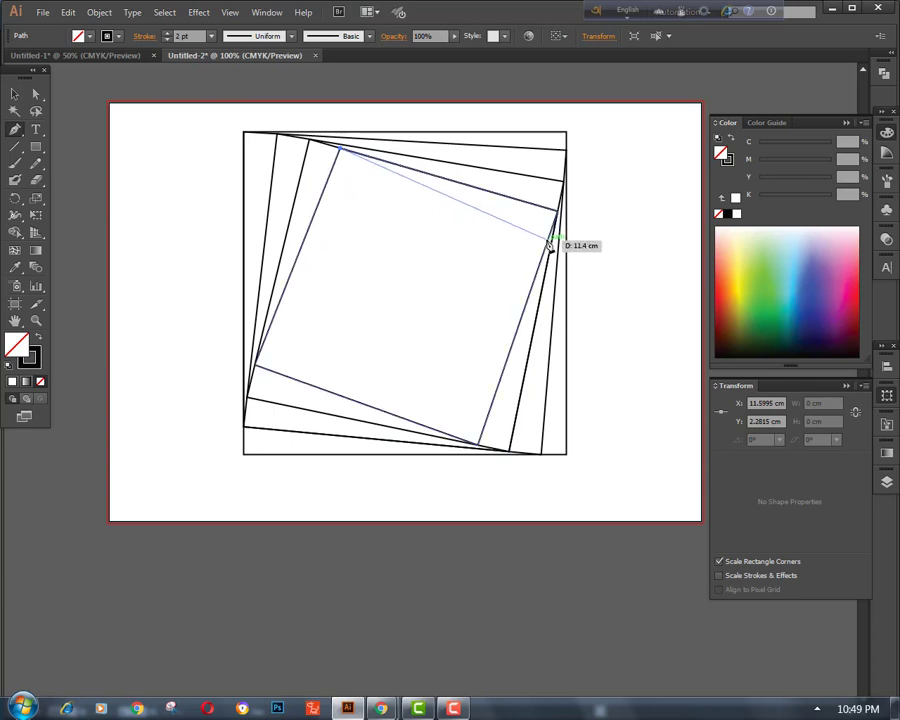
click(549, 242)
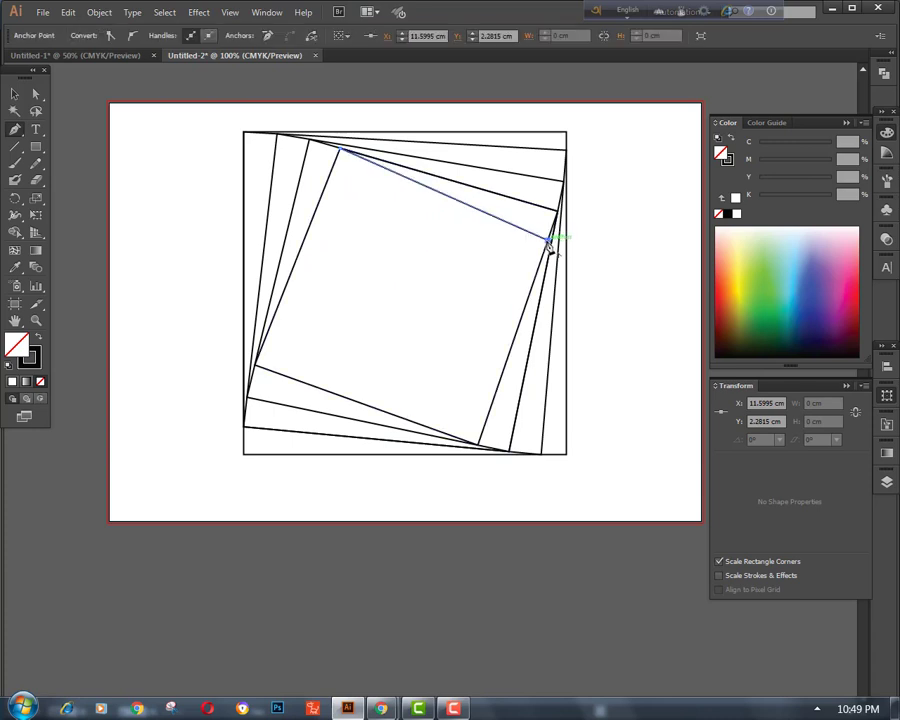
click(446, 433)
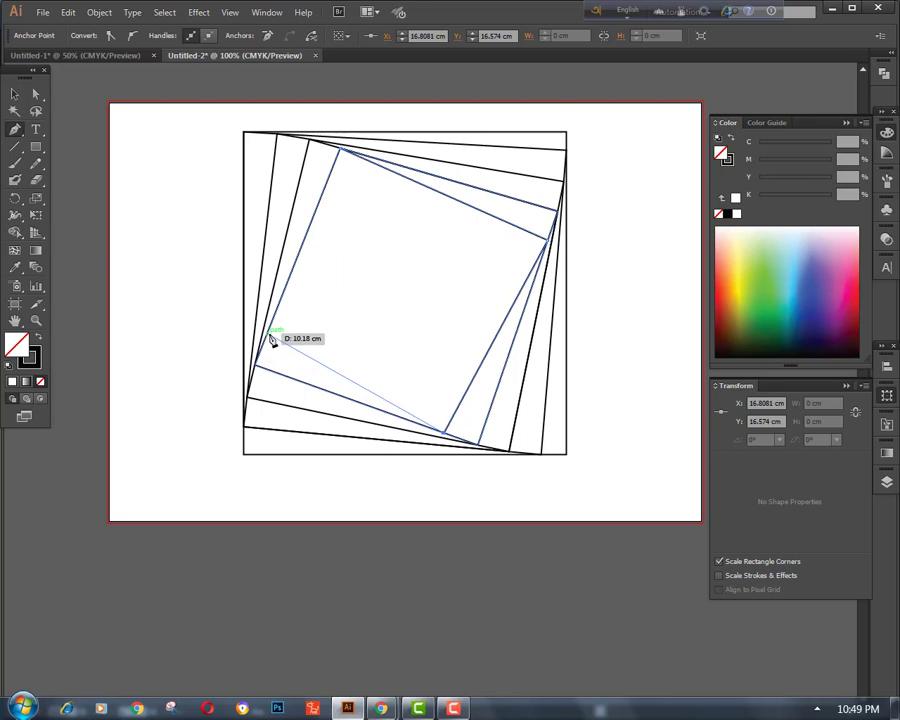
click(268, 334)
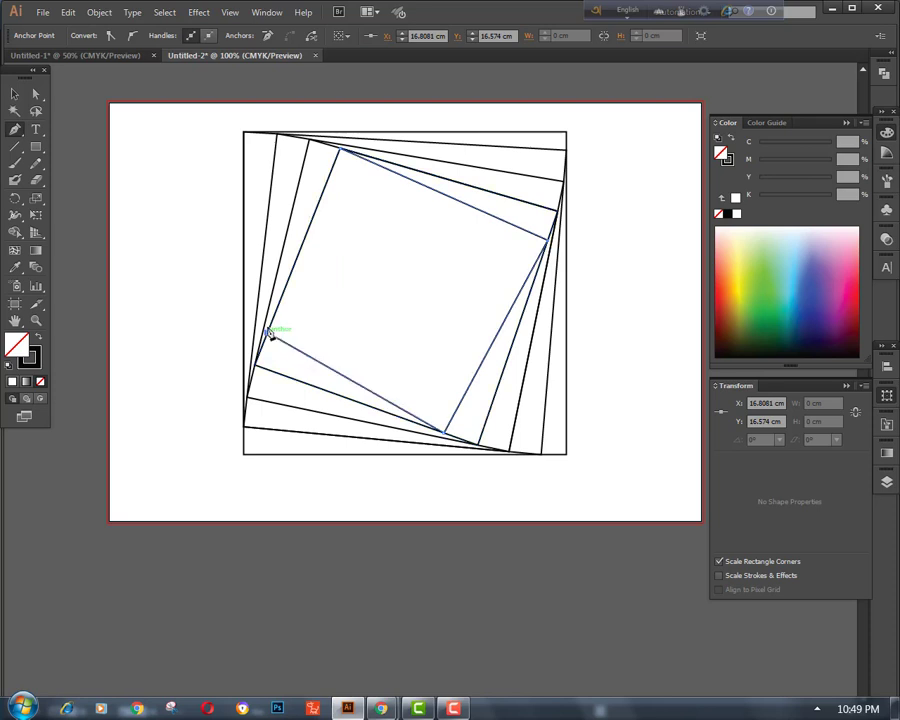
click(268, 334)
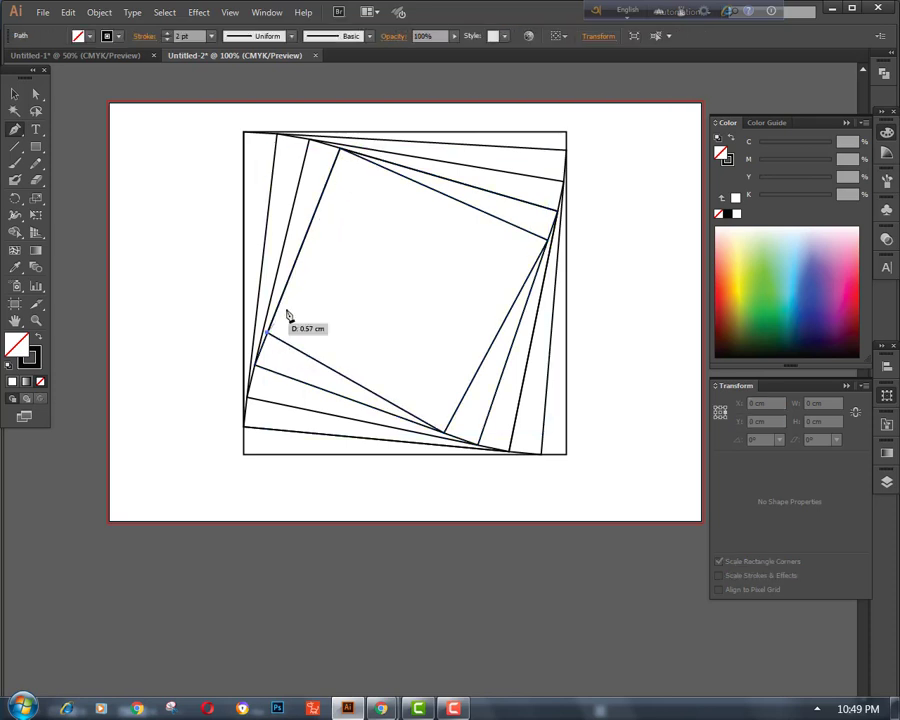
click(370, 162)
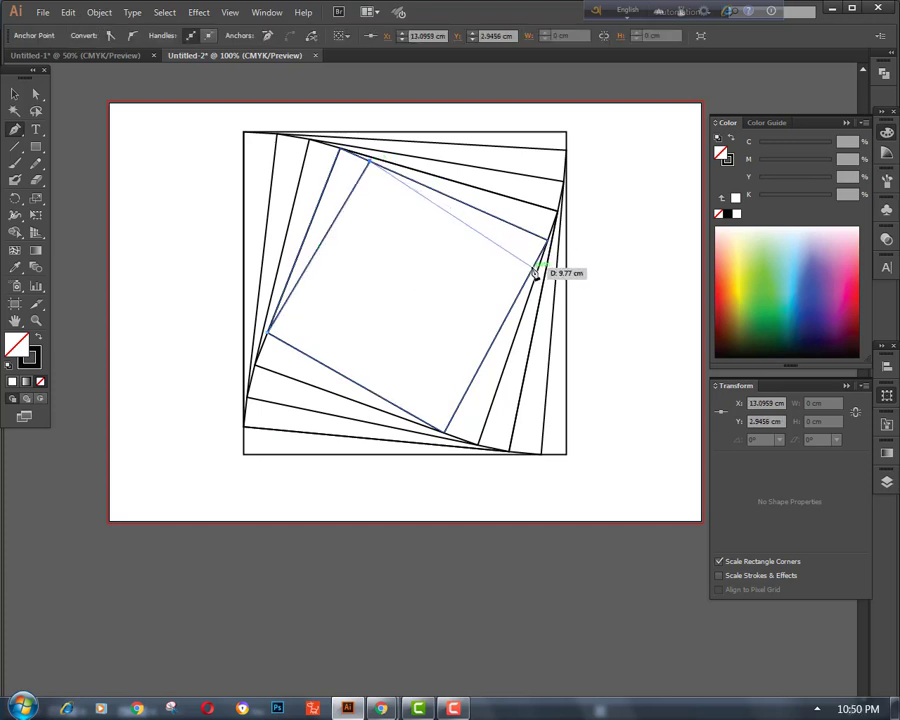
click(534, 269)
click(416, 418)
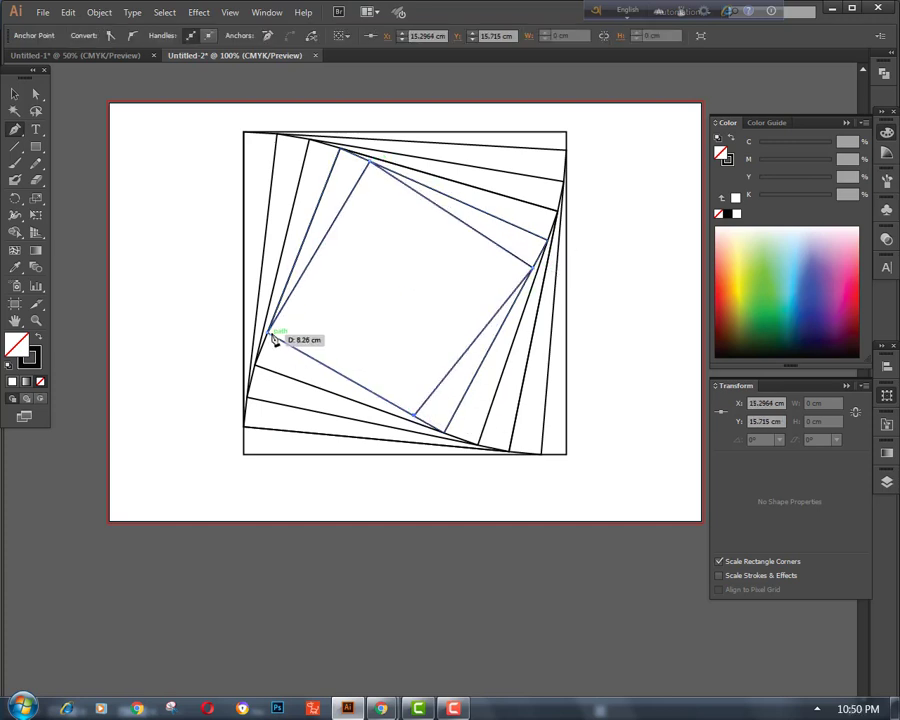
click(268, 334)
ctrl+click(241, 360)
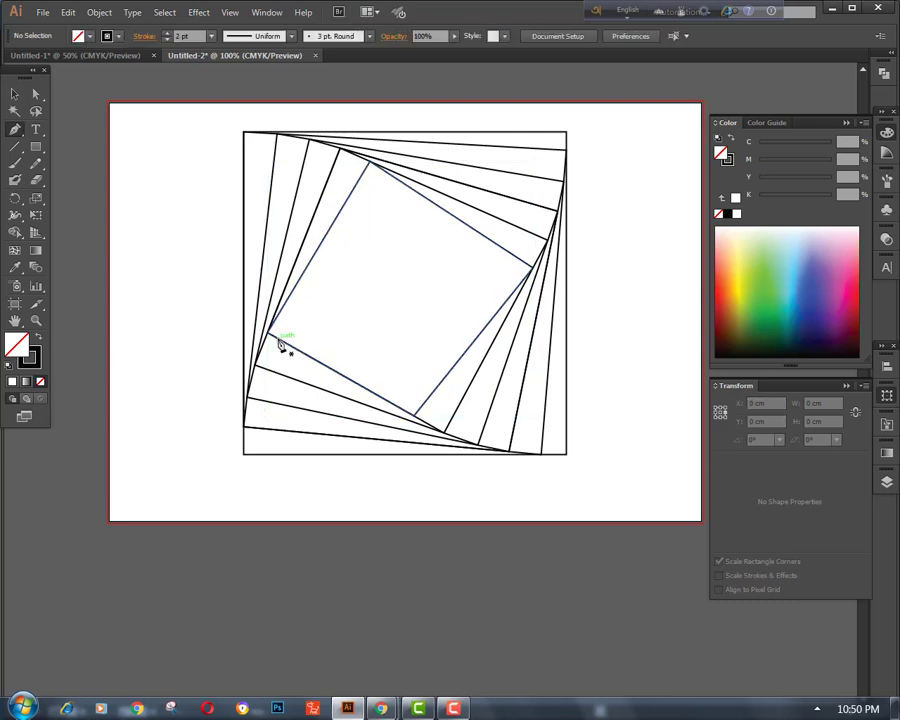
- Draw a seventh rotated square inside the sixth and close it
click(272, 335)
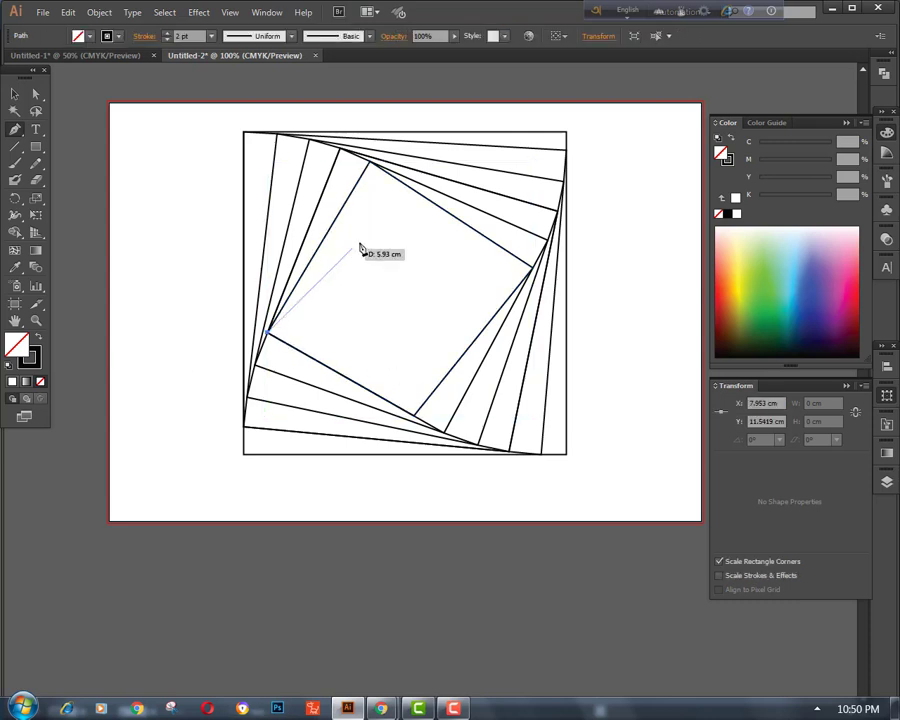
click(398, 181)
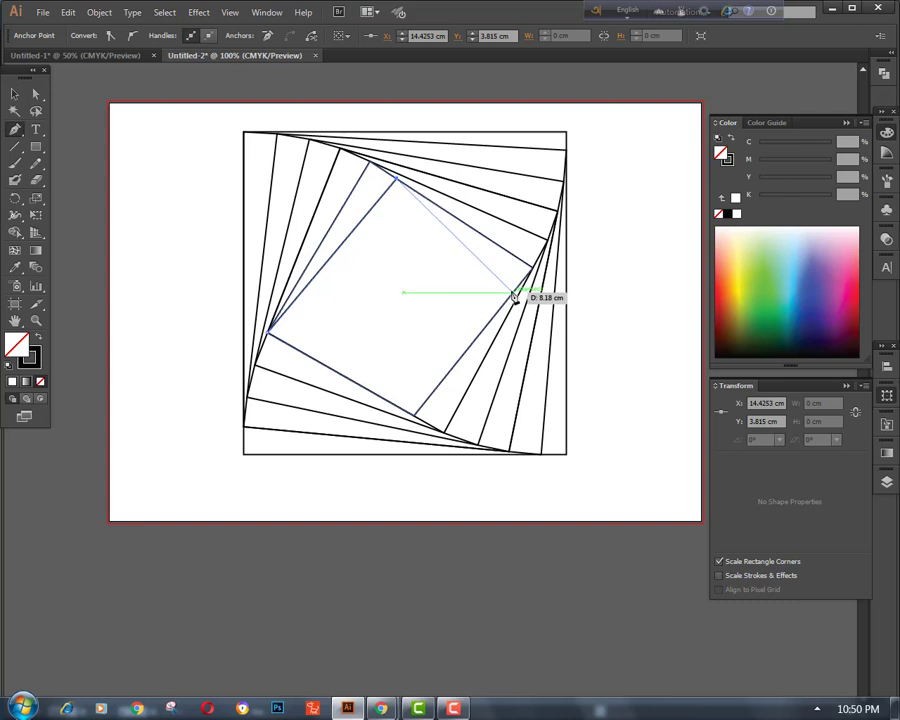
click(512, 294)
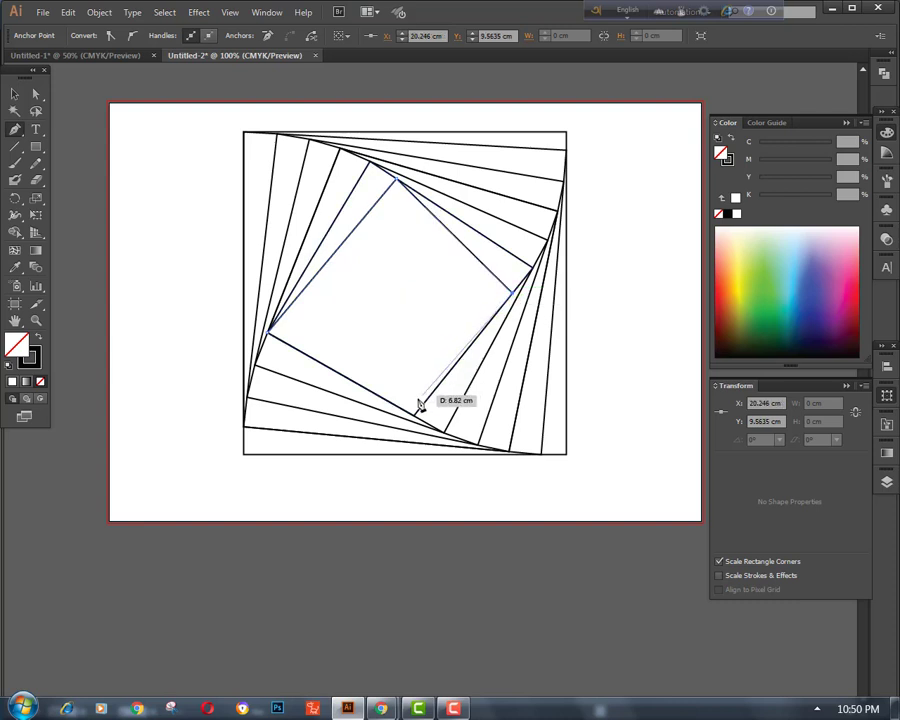
click(388, 399)
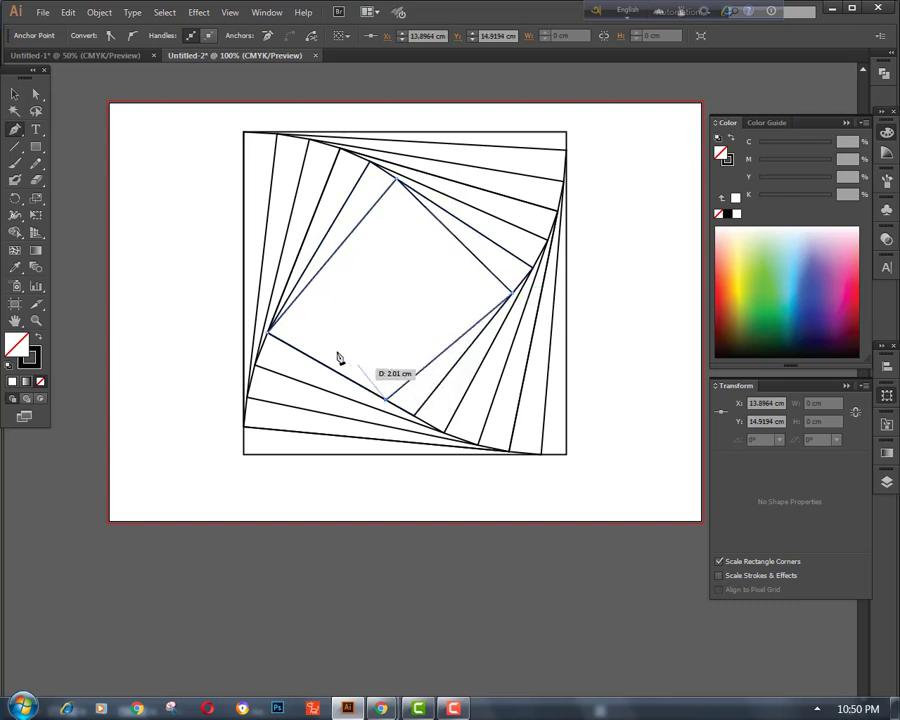
click(271, 336)
ctrl+click(155, 367)
- Draw one more inner square and select it with the Selection tool
click(271, 337)
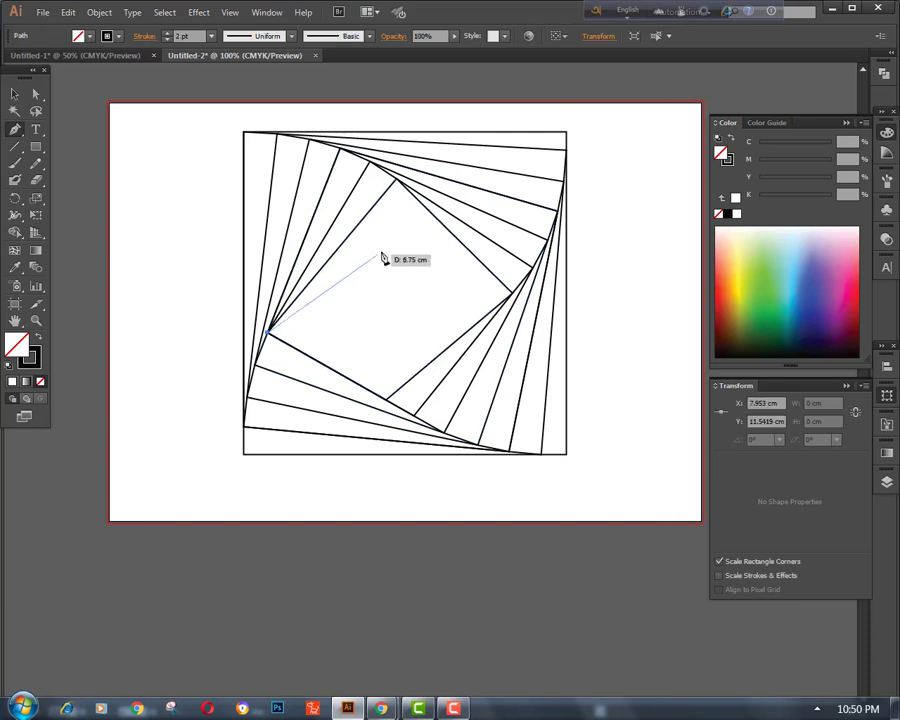
click(419, 204)
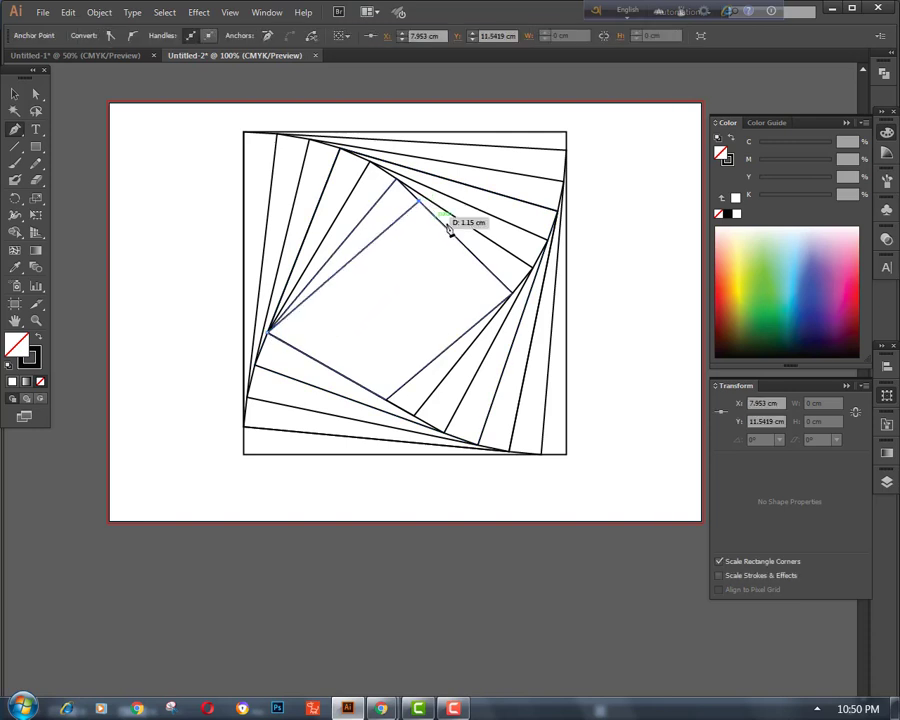
click(489, 315)
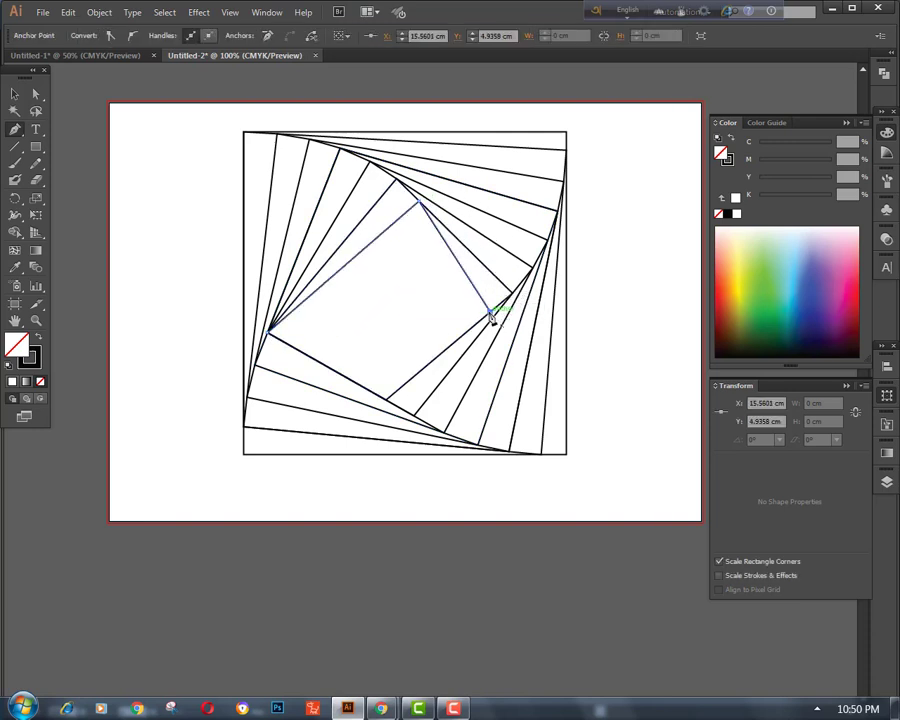
click(360, 386)
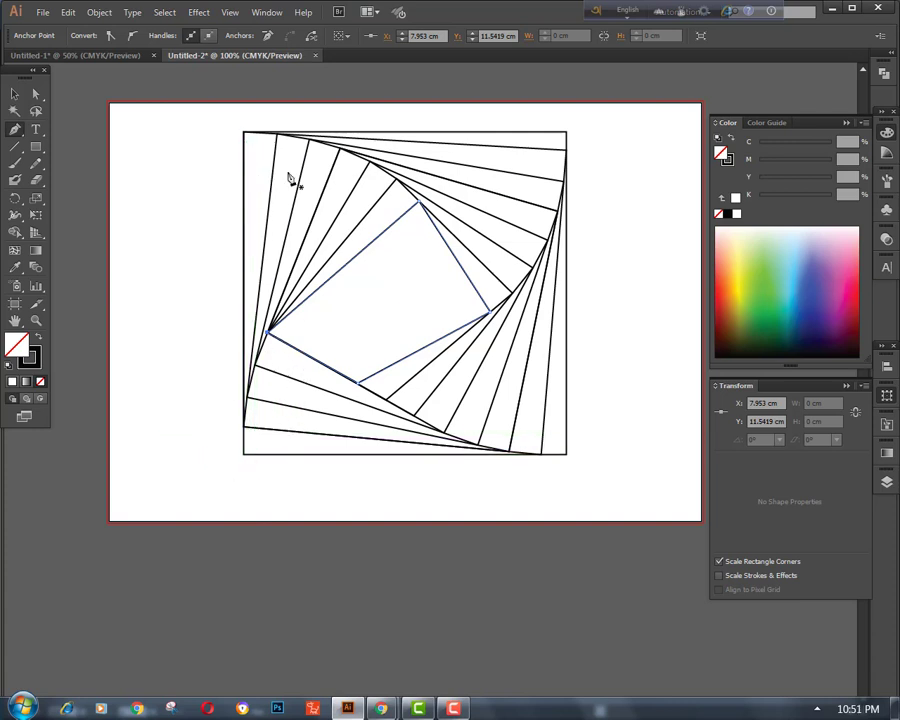
ctrl+click(340, 272)
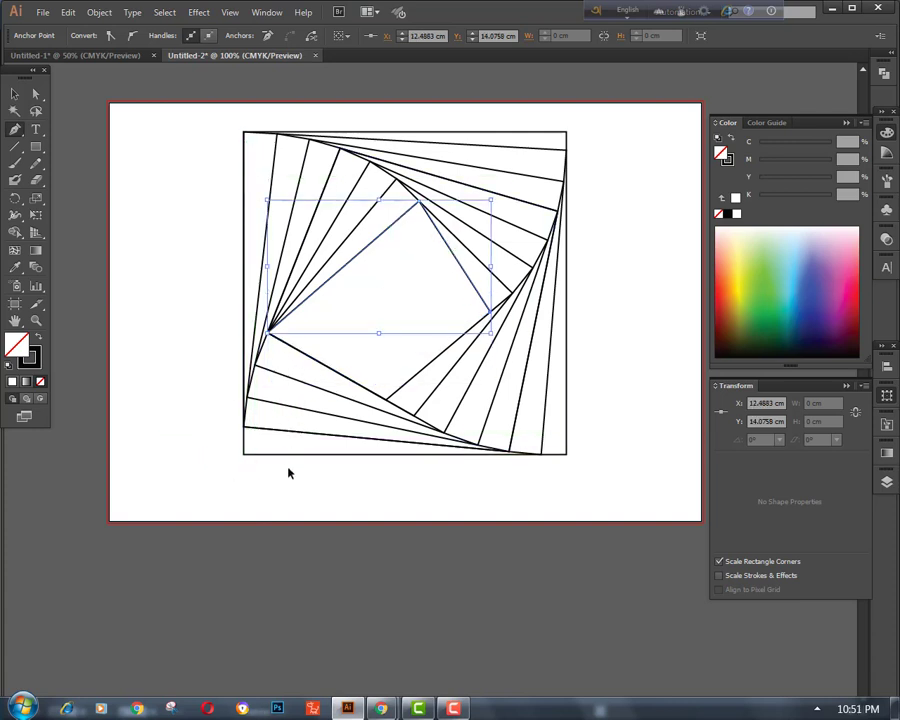
- Delete the lopsided inner square
key(Delete)
key(ctrl+z)
key(Delete)
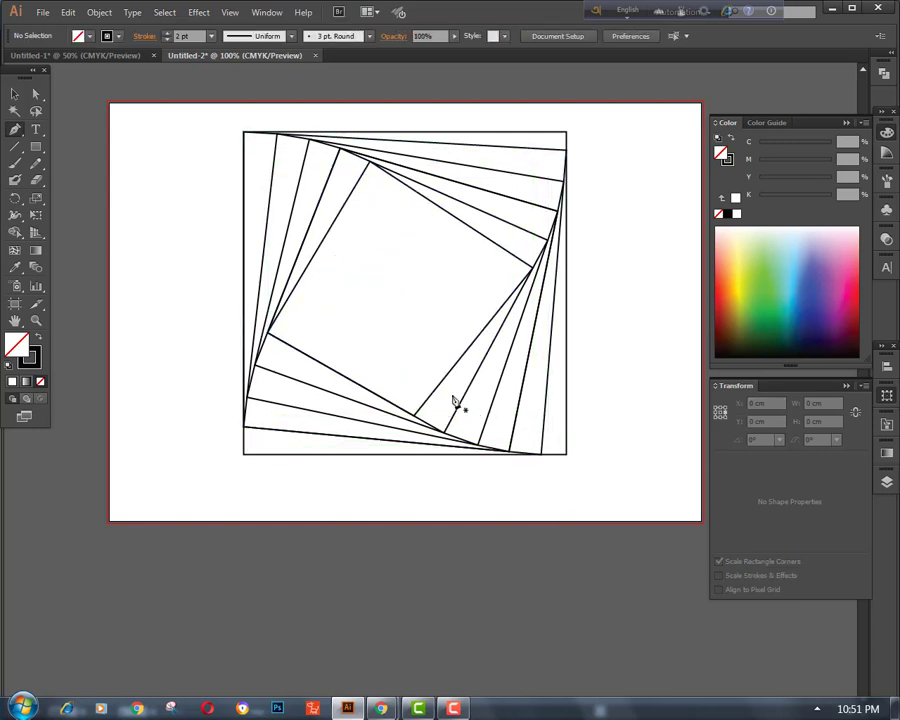
- Redraw the inner square with one corner on each edge of the surrounding square
click(415, 413)
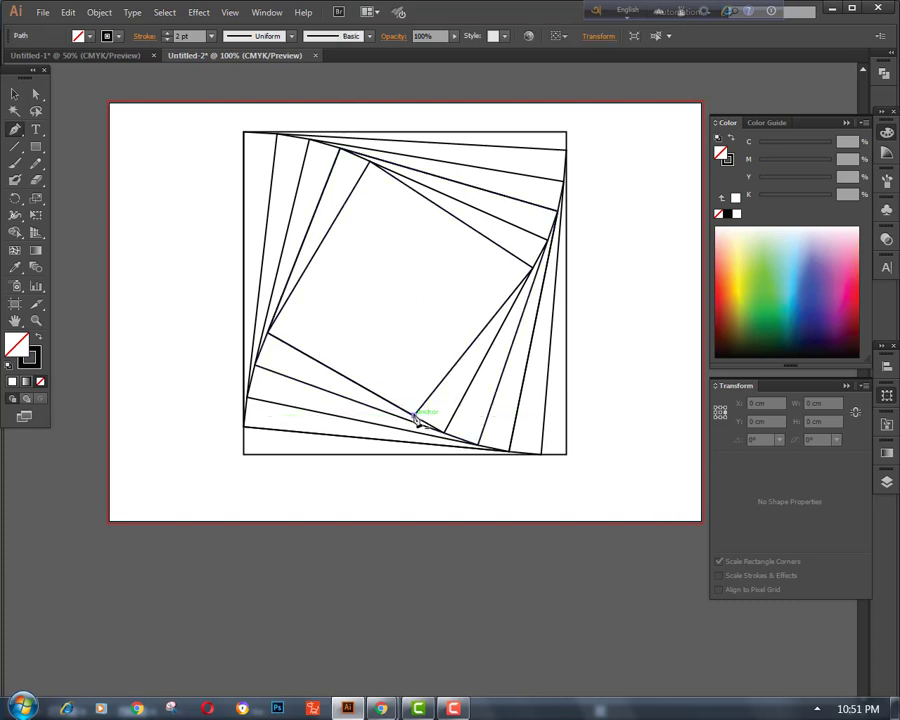
click(285, 306)
click(396, 178)
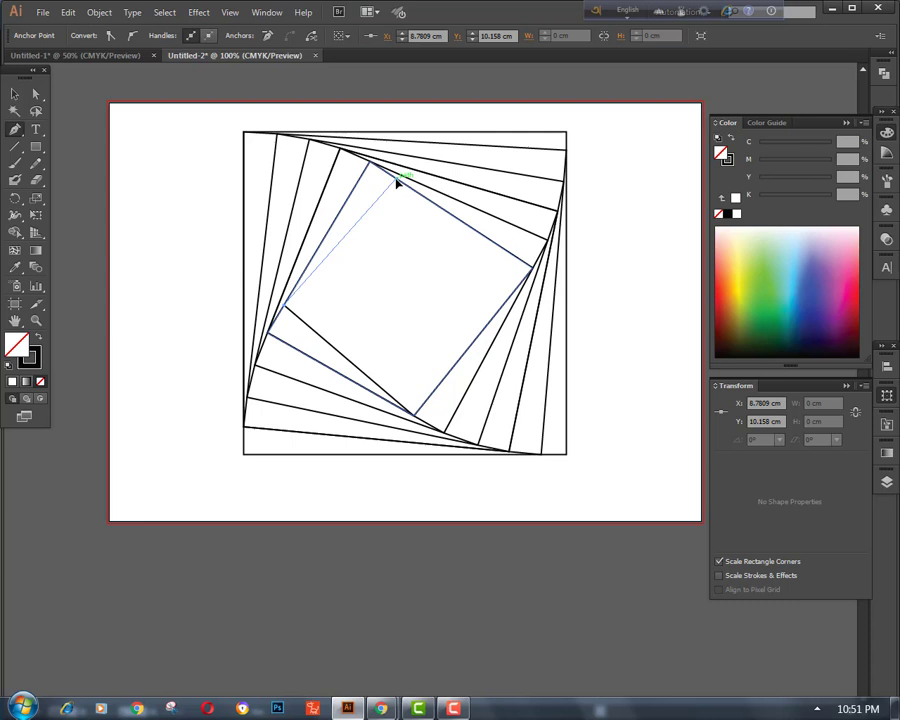
click(516, 287)
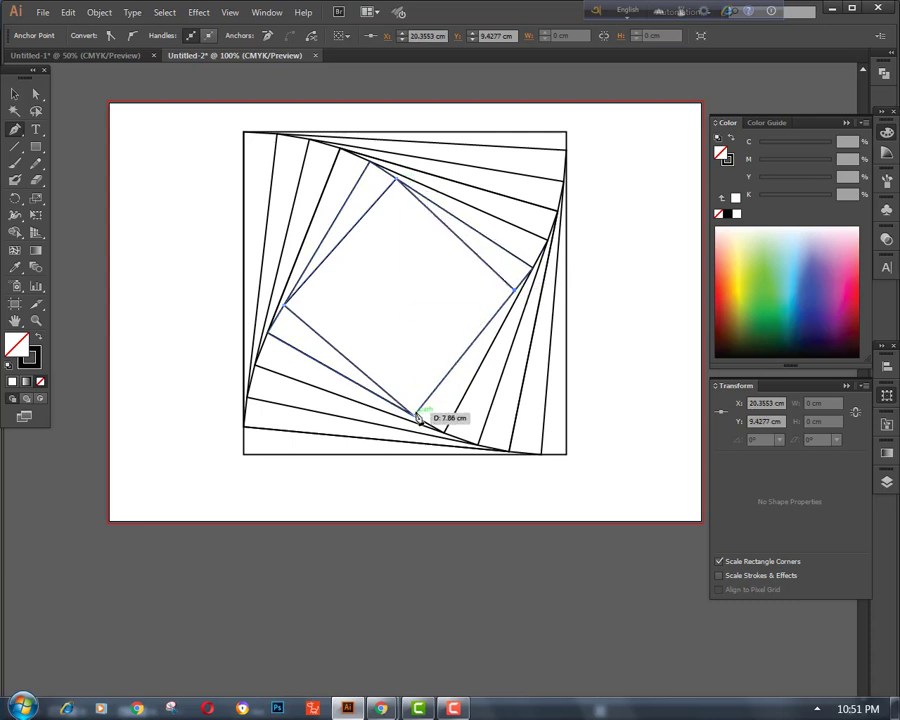
click(415, 413)
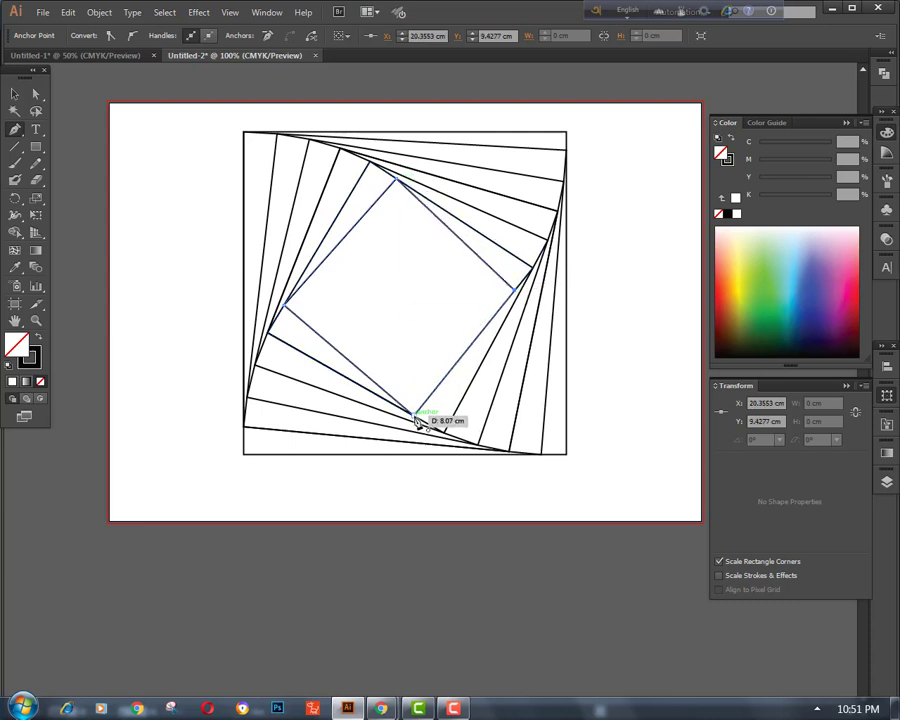
ctrl+click(135, 393)
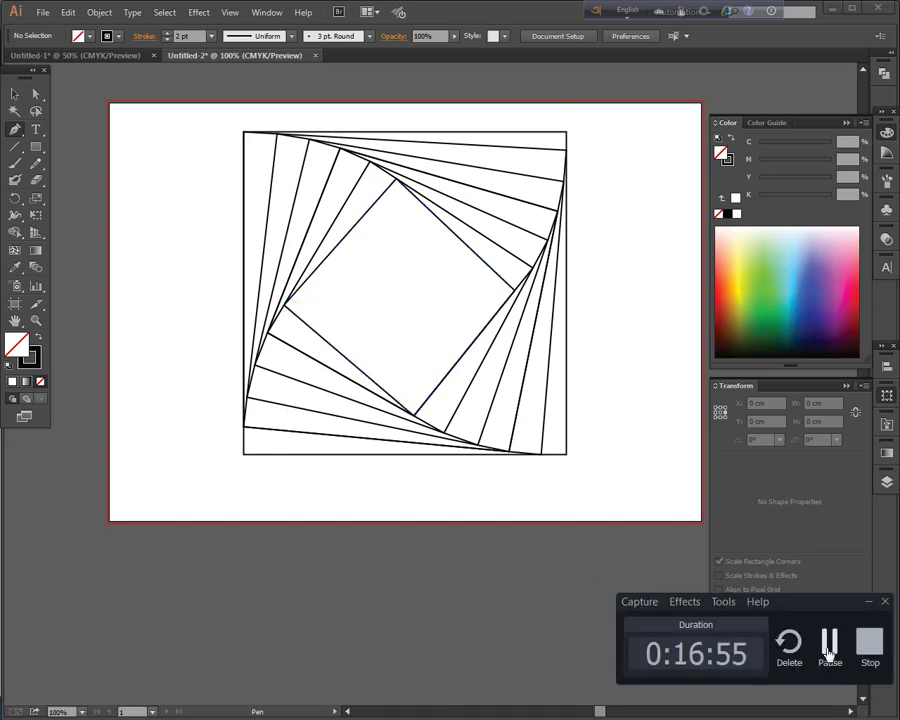
- Draw a smaller rotated square inside the spiral's empty centre
click(514, 290)
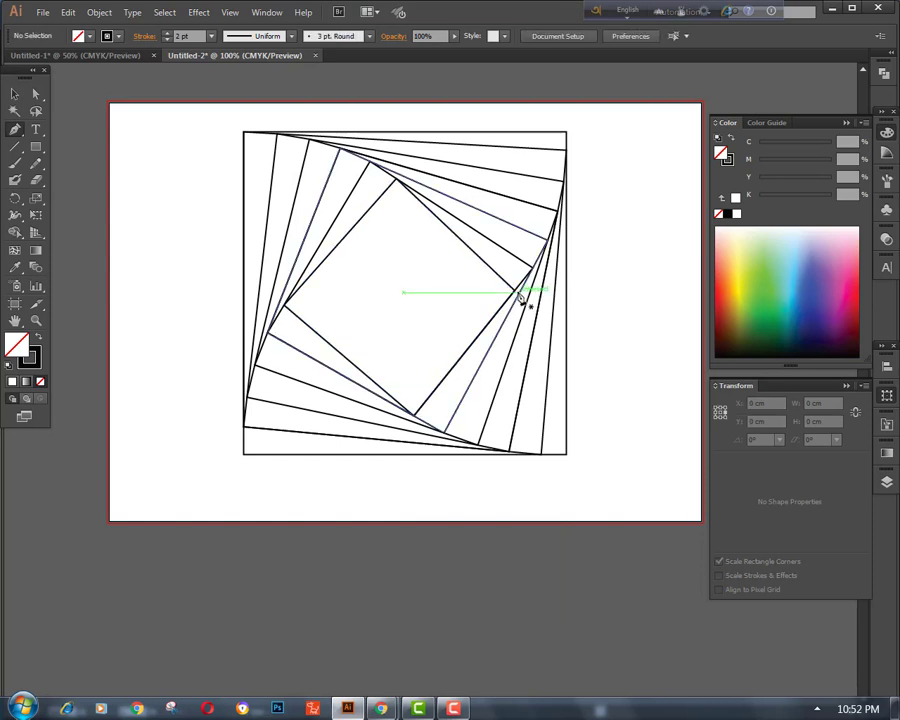
click(392, 395)
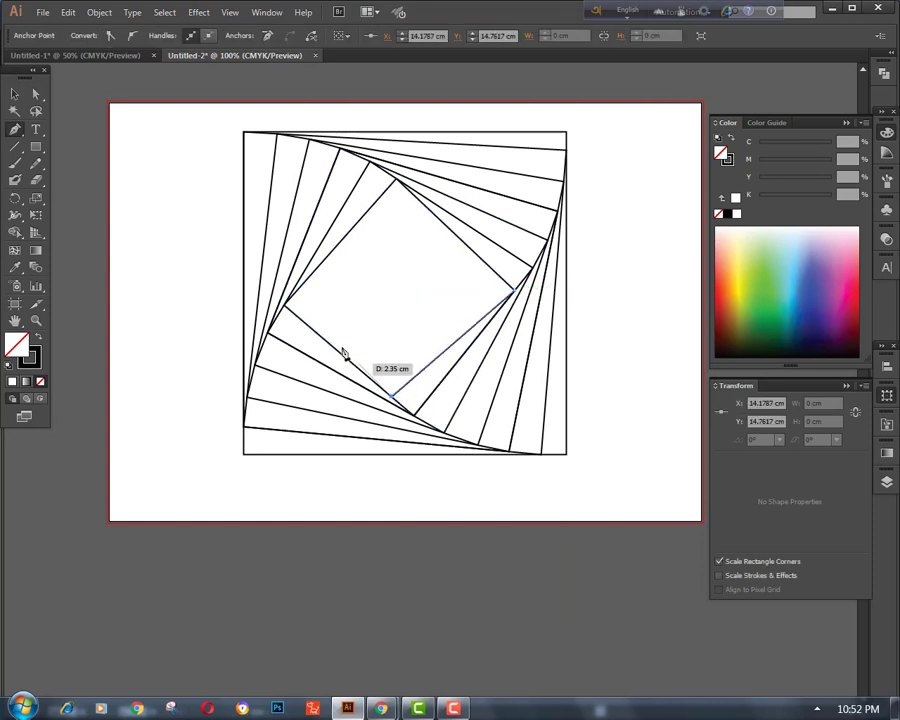
click(309, 281)
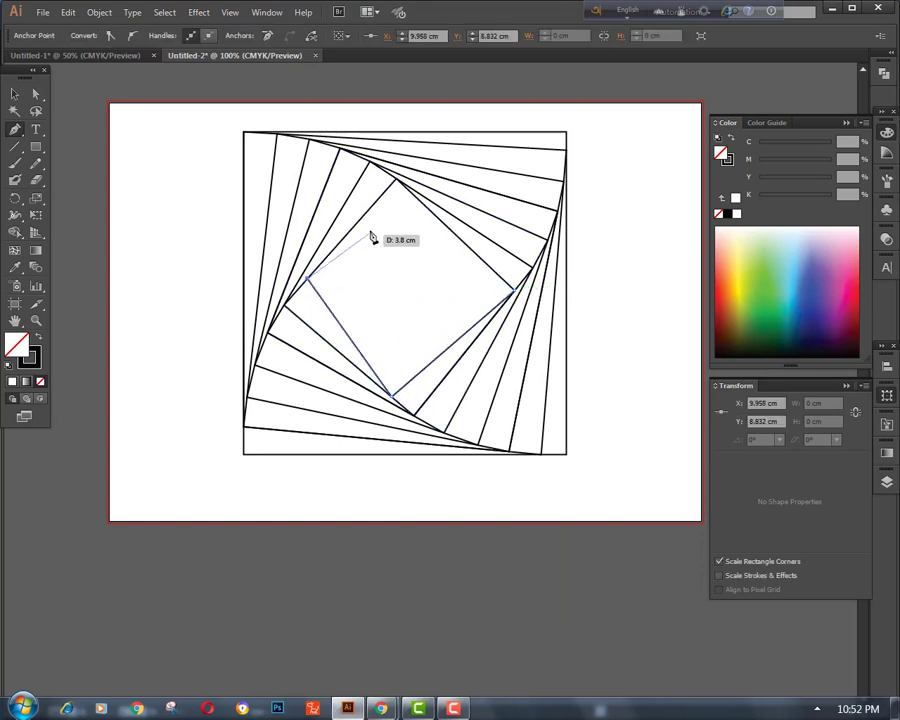
click(419, 201)
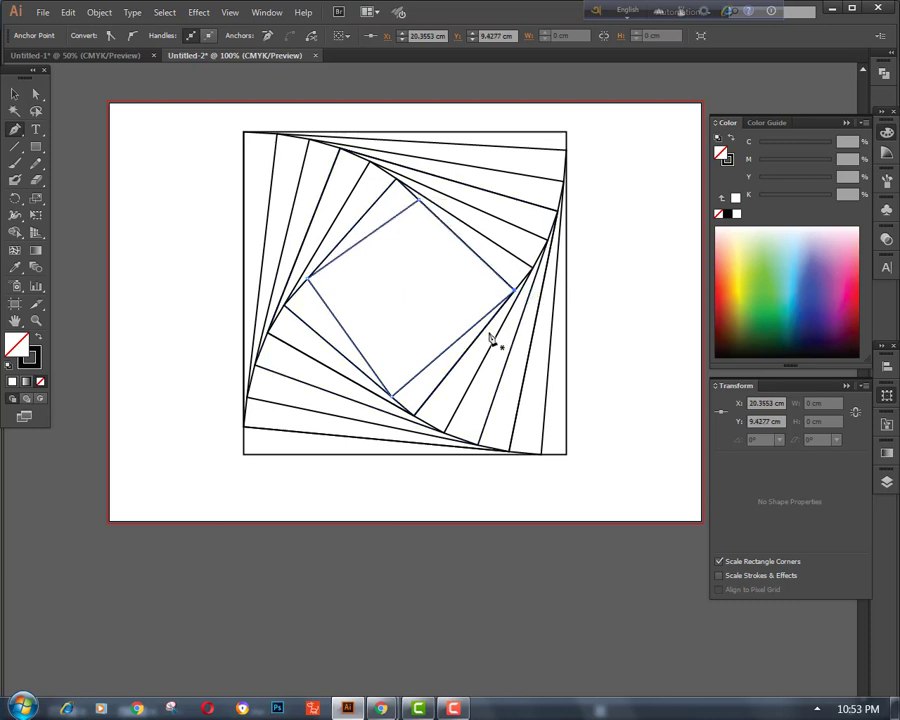
ctrl+click(615, 372)
- Nest another smaller rotated square inside it and close the path
click(390, 394)
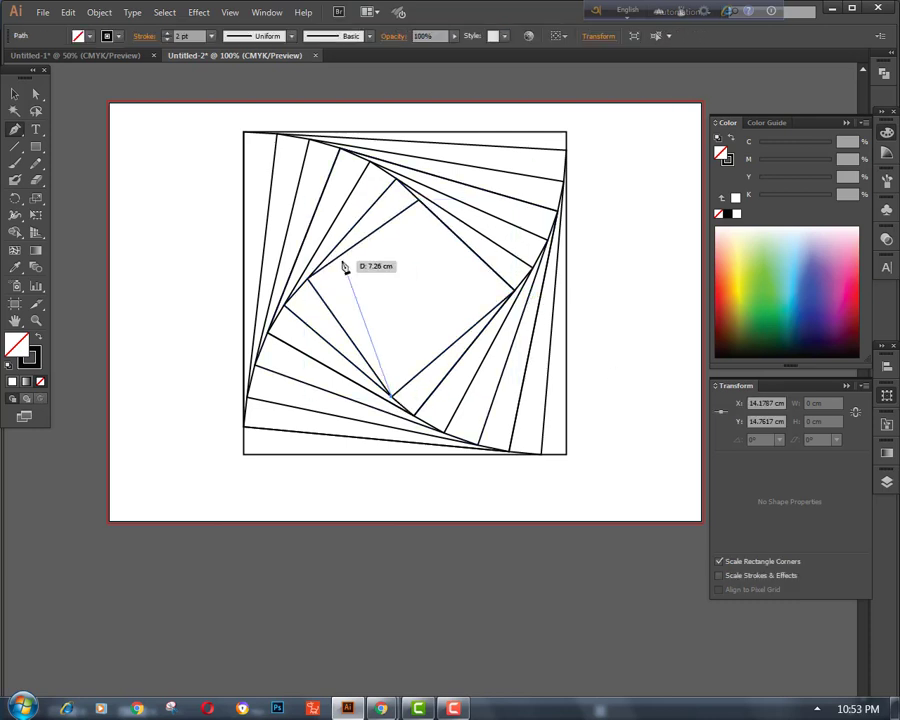
click(335, 259)
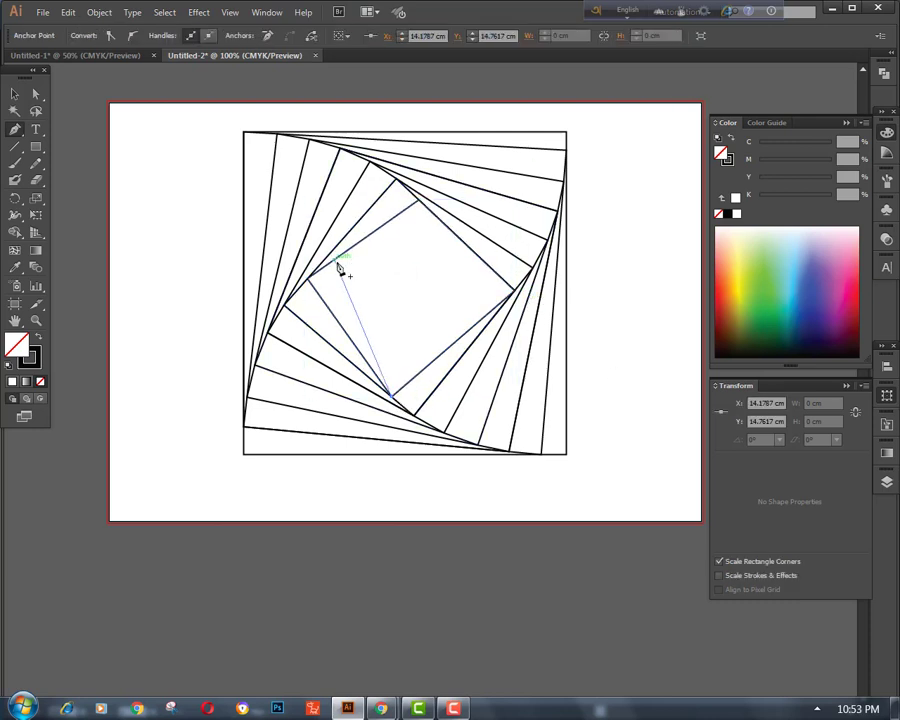
click(440, 221)
click(490, 308)
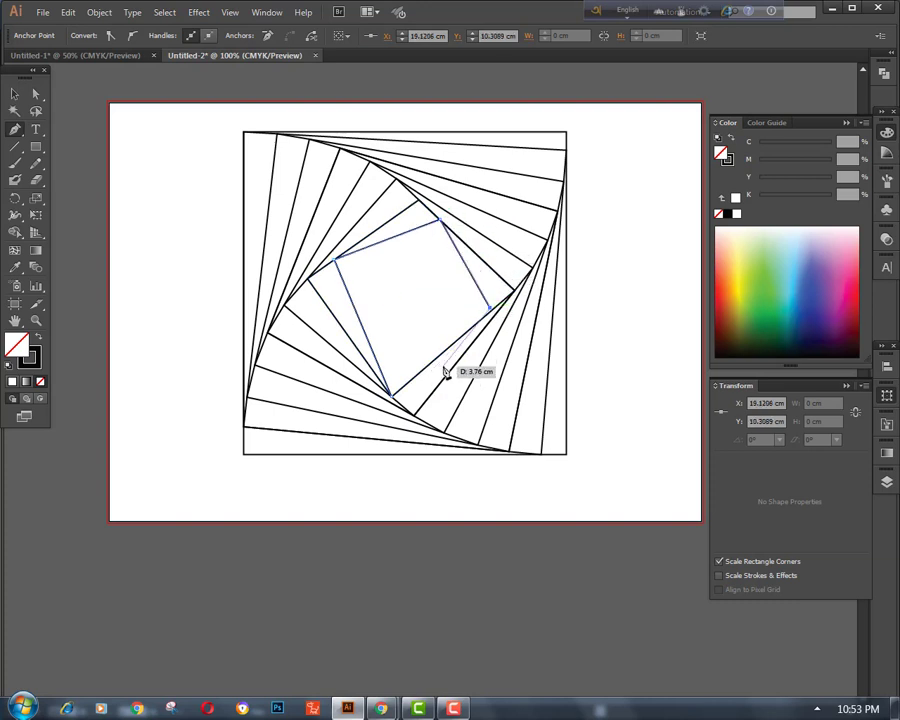
click(390, 394)
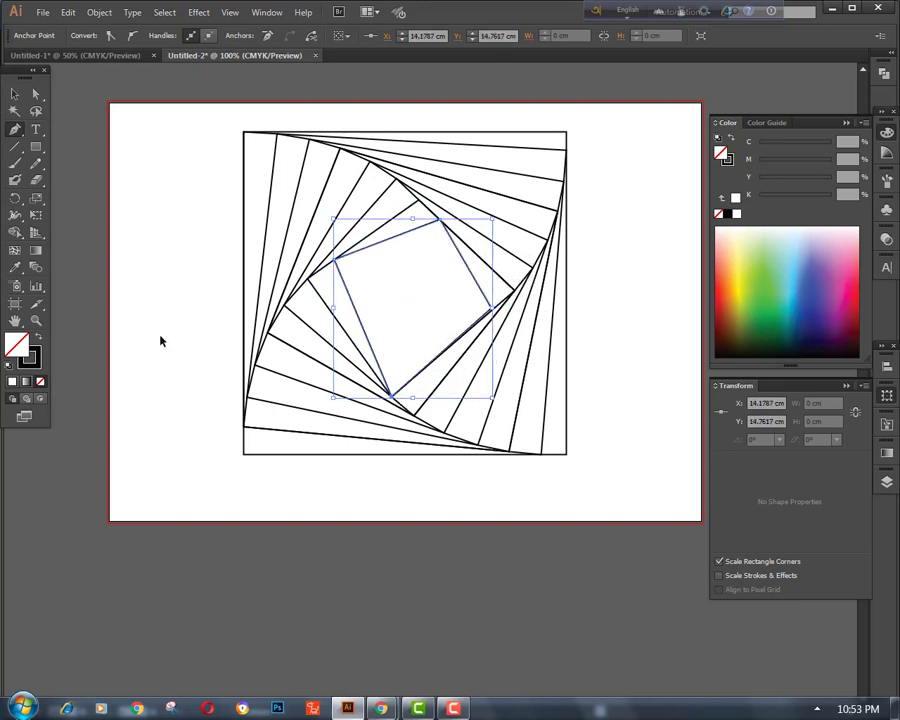
ctrl+click(160, 341)
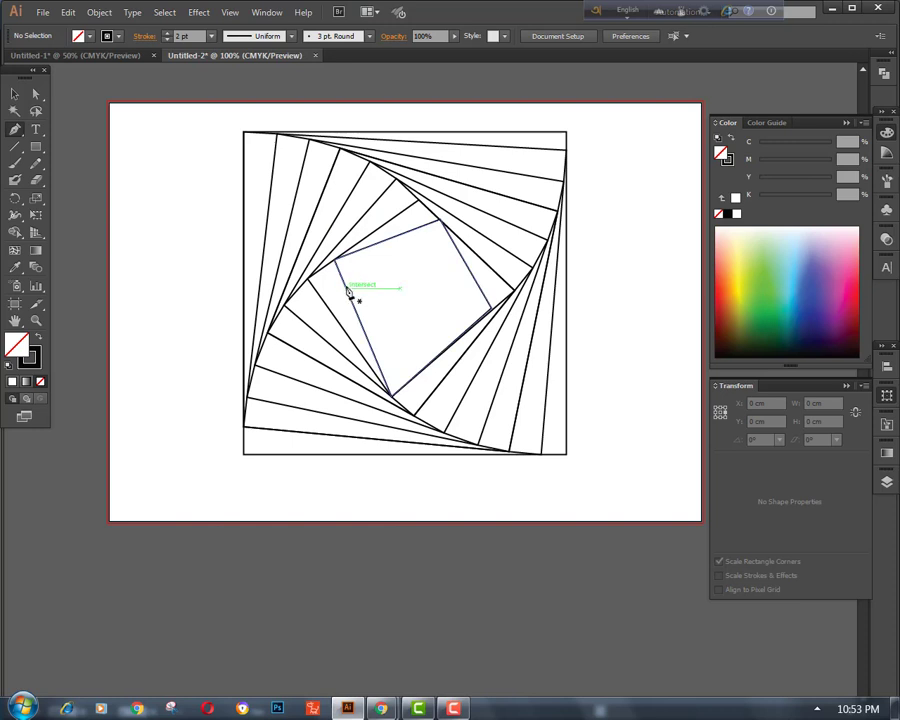
- Start the next square by placing its left and top corners
click(336, 260)
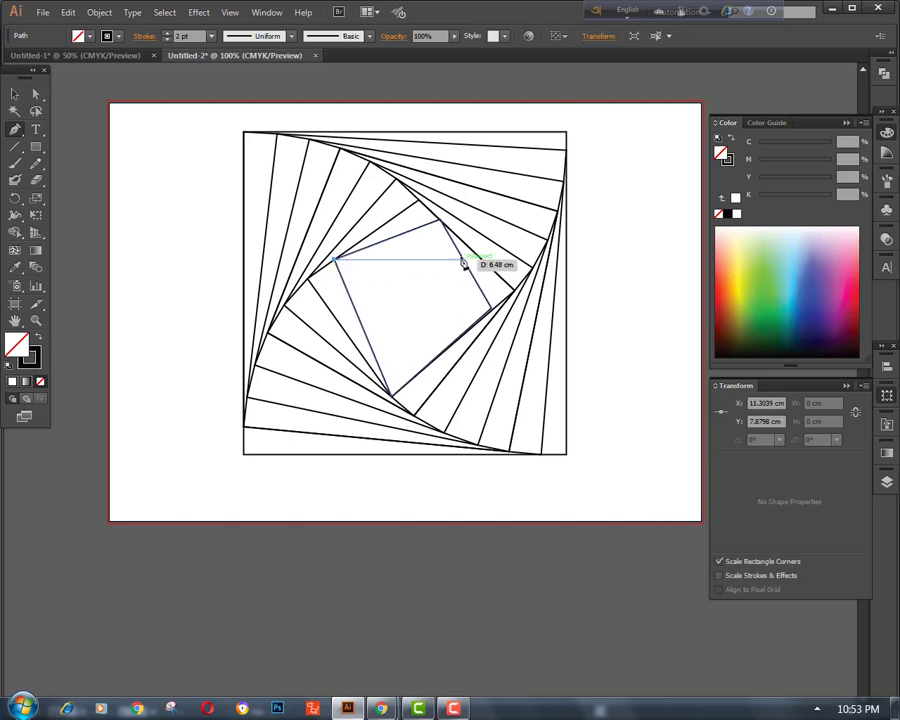
click(452, 242)
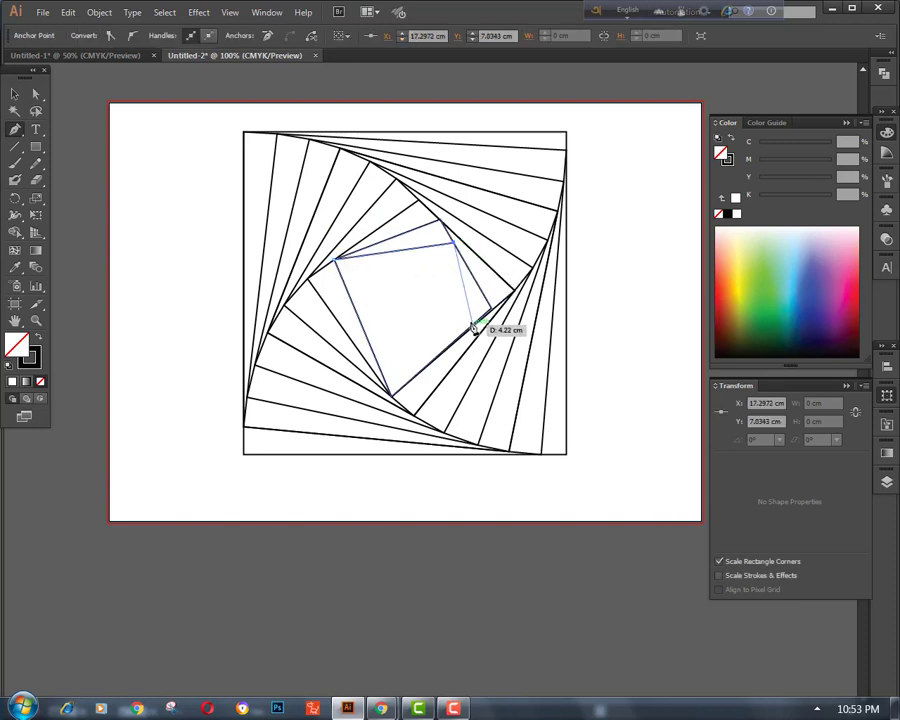
key(ctrl)
- Zoom in on the spiral centre and close the partly drawn inner square
key(ctrl+equal)
key(ctrl+equal)
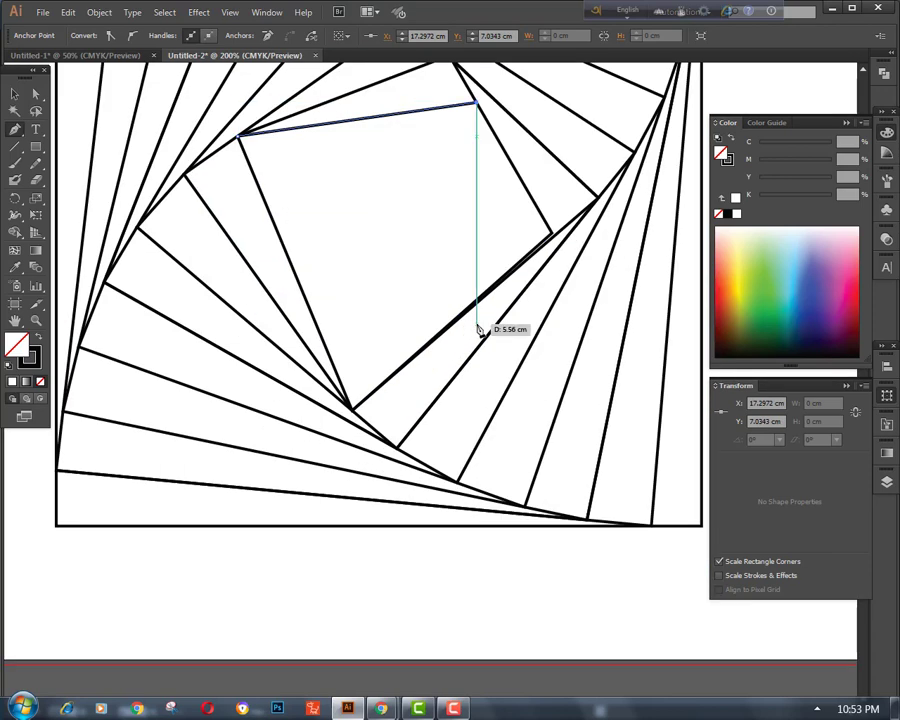
scroll(476, 320, up, 2)
click(518, 332)
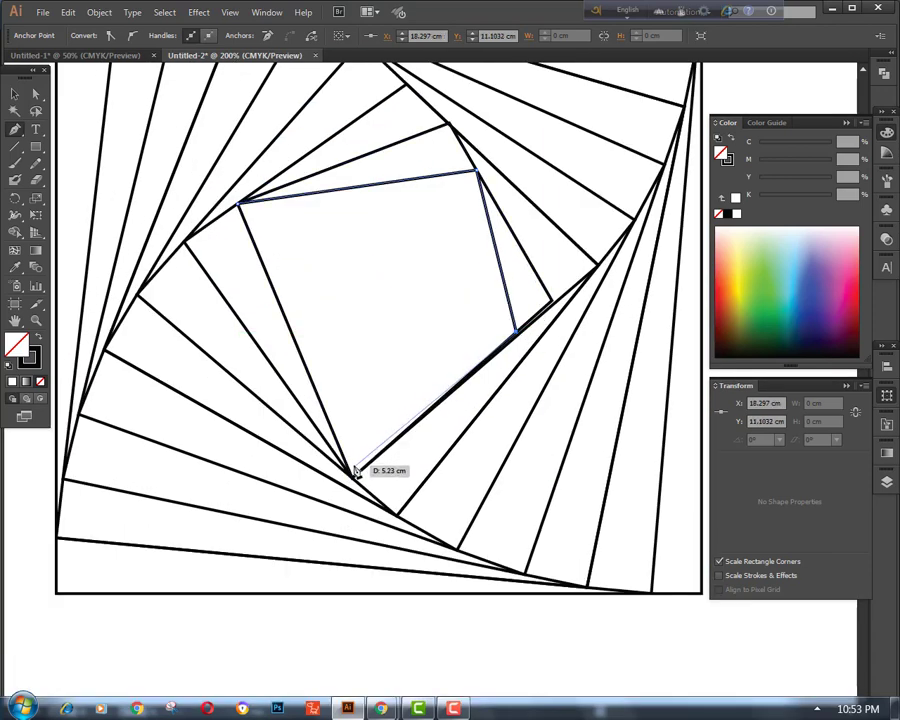
click(336, 433)
click(240, 207)
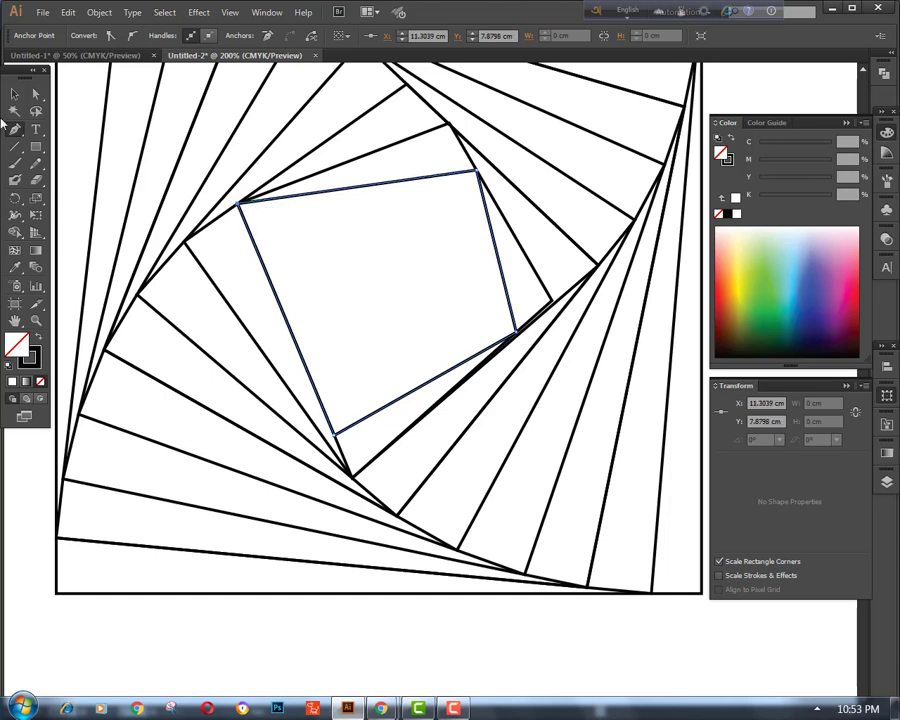
mouse_move(476, 305)
mouse_down()
mouse_move(550, 300)
mouse_move(522, 337)
mouse_up()
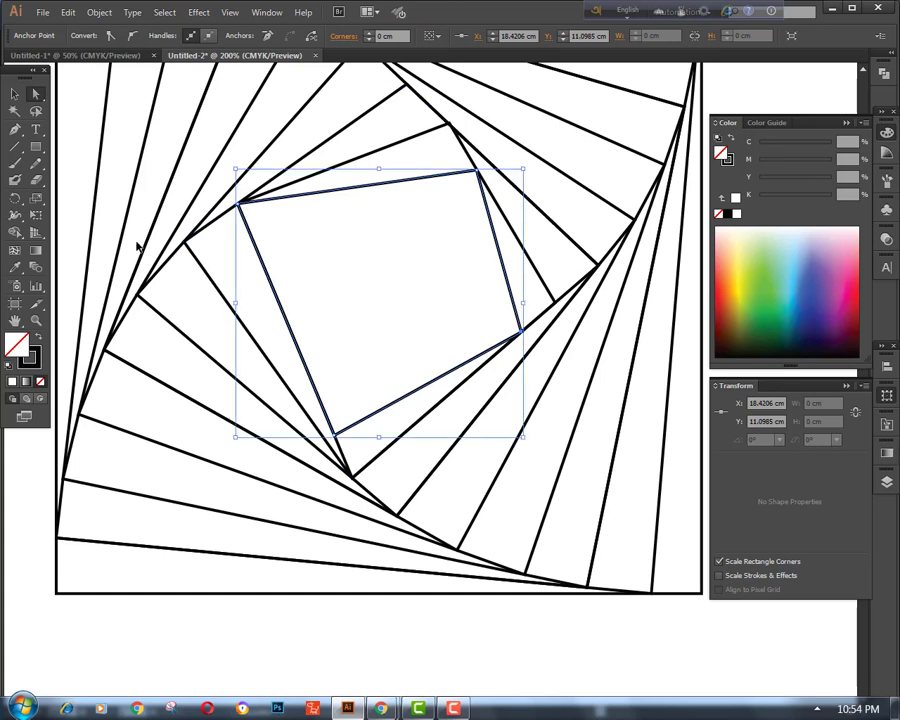
click(86, 226)
- Draw a new rotated square starting from the innermost square's bottom corner
click(16, 129)
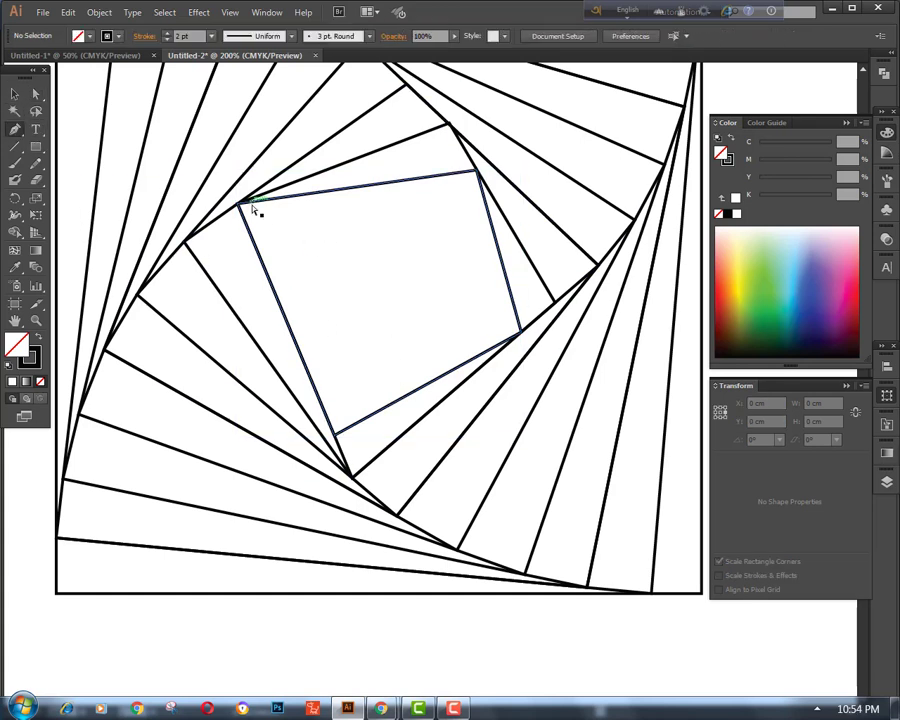
click(337, 432)
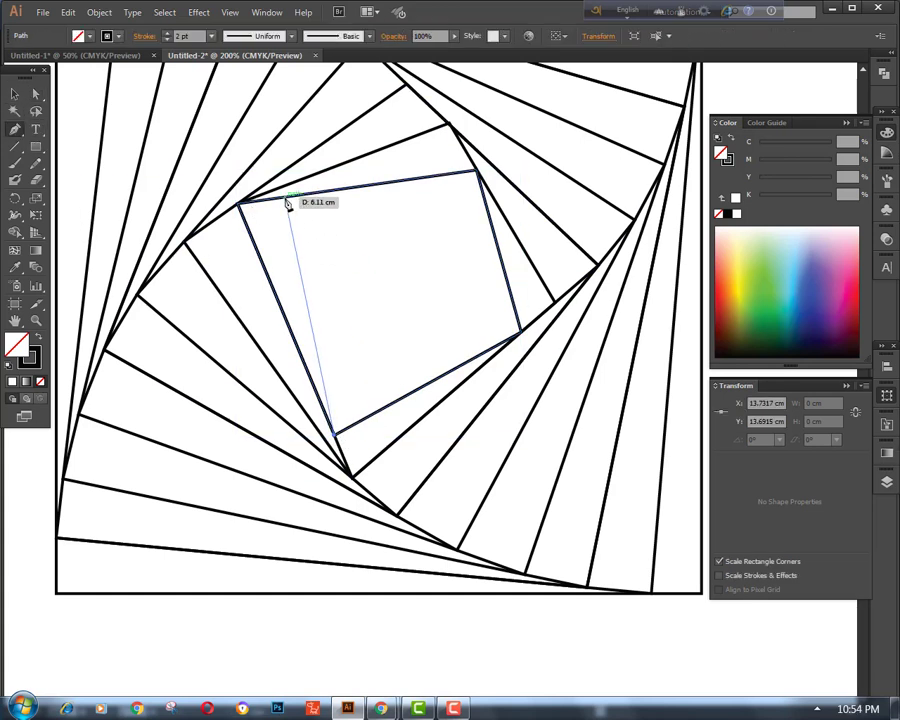
click(285, 197)
click(486, 205)
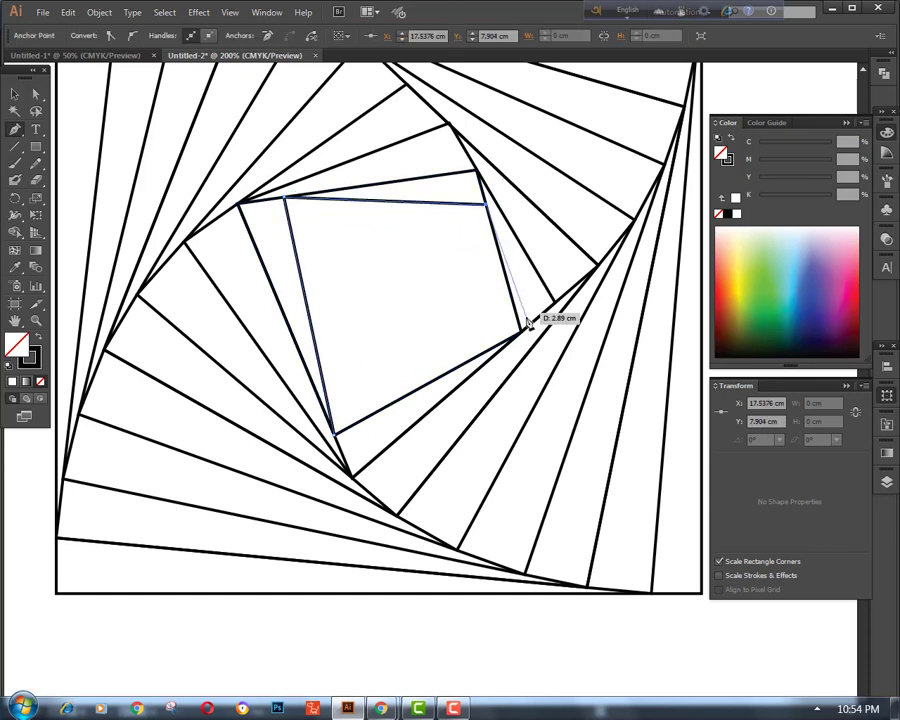
click(484, 349)
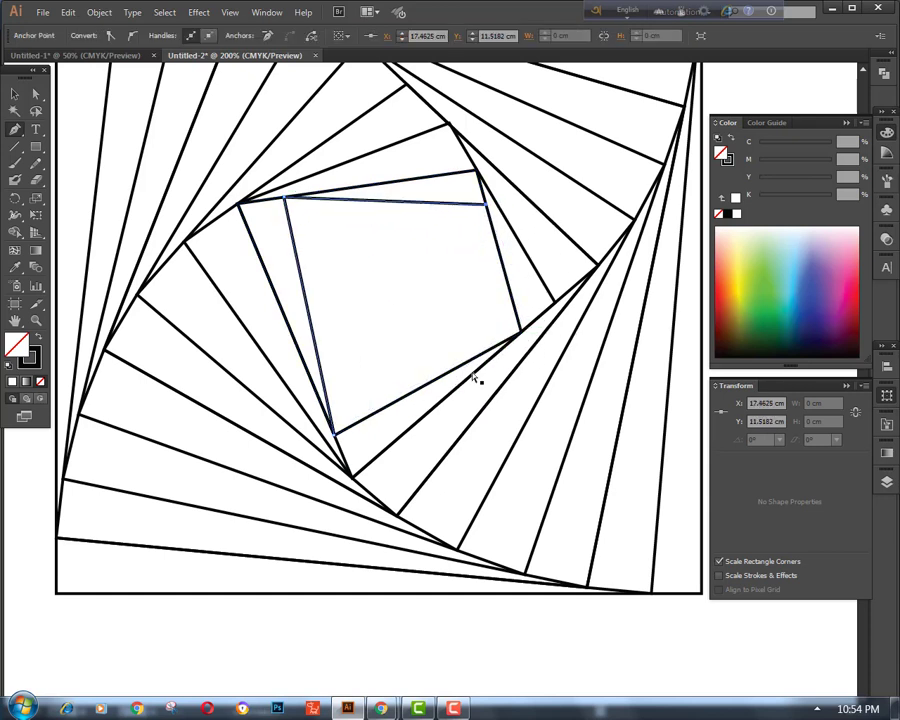
click(490, 351)
click(337, 437)
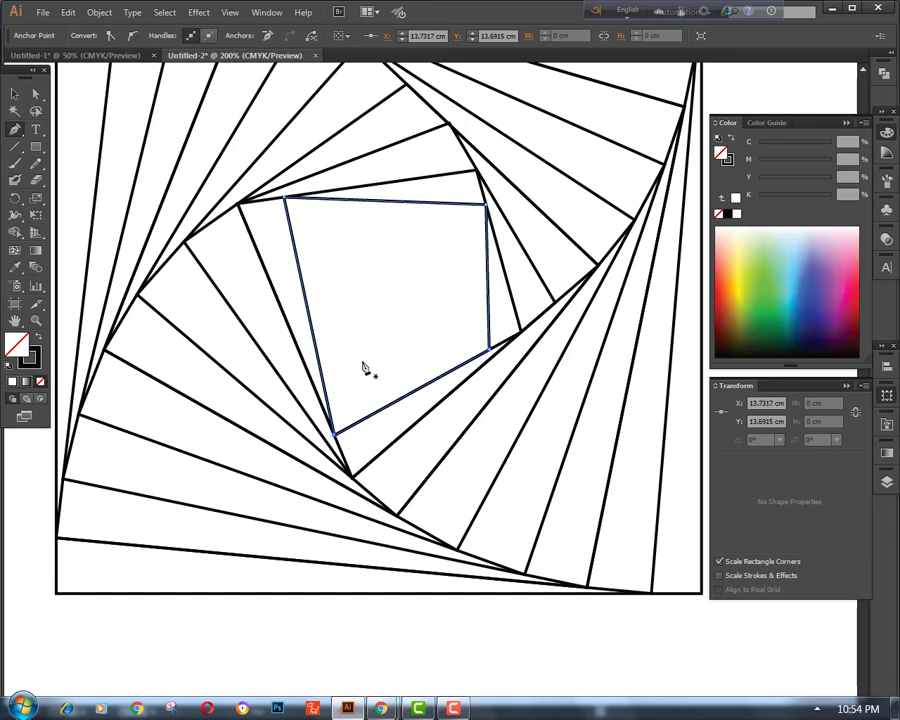
ctrl+click(352, 383)
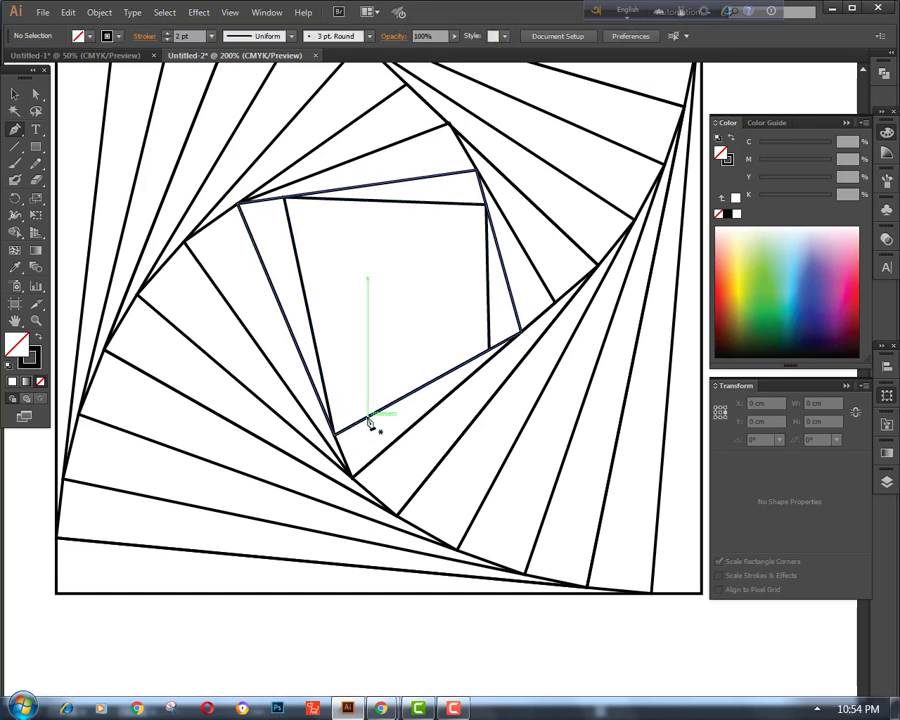
- Nest another smaller rotated square inside, closing it at its starting corner
click(491, 352)
click(322, 385)
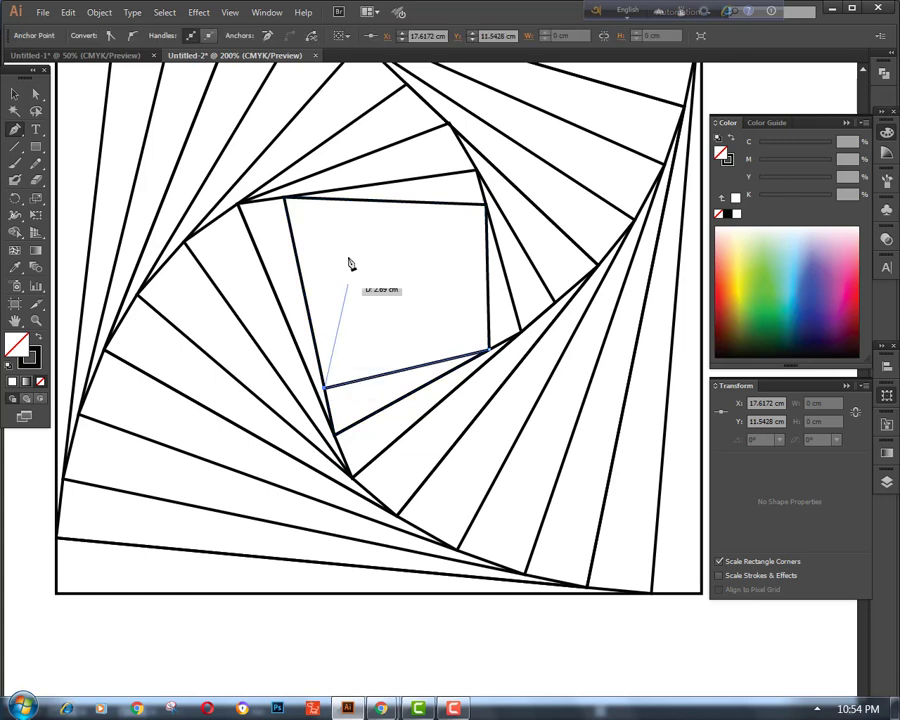
click(325, 201)
click(487, 237)
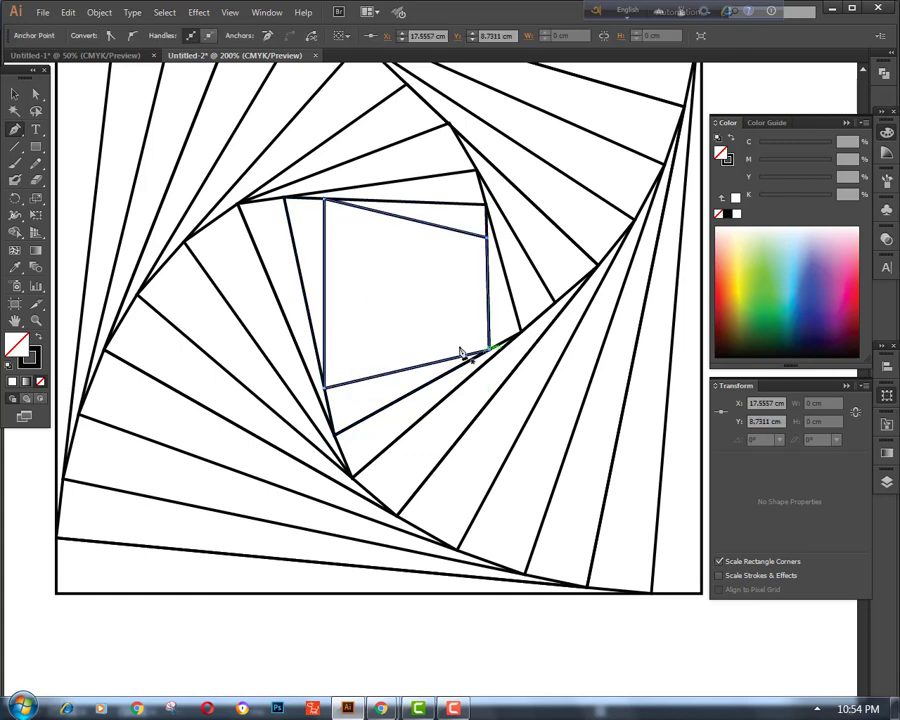
click(490, 351)
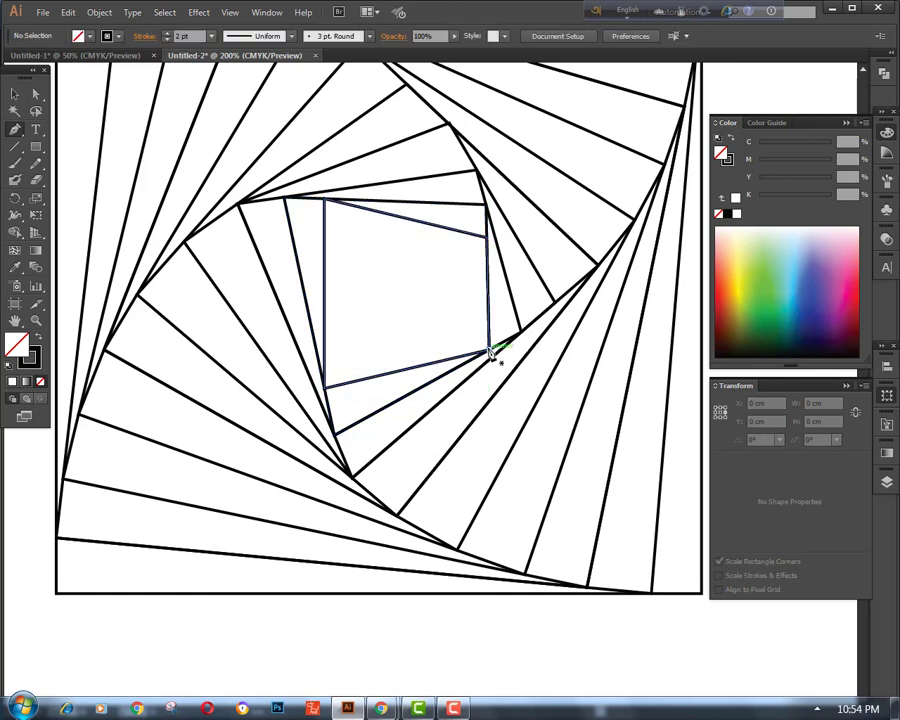
- Add one more smaller rotated square starting from the bottom-left corner
click(324, 386)
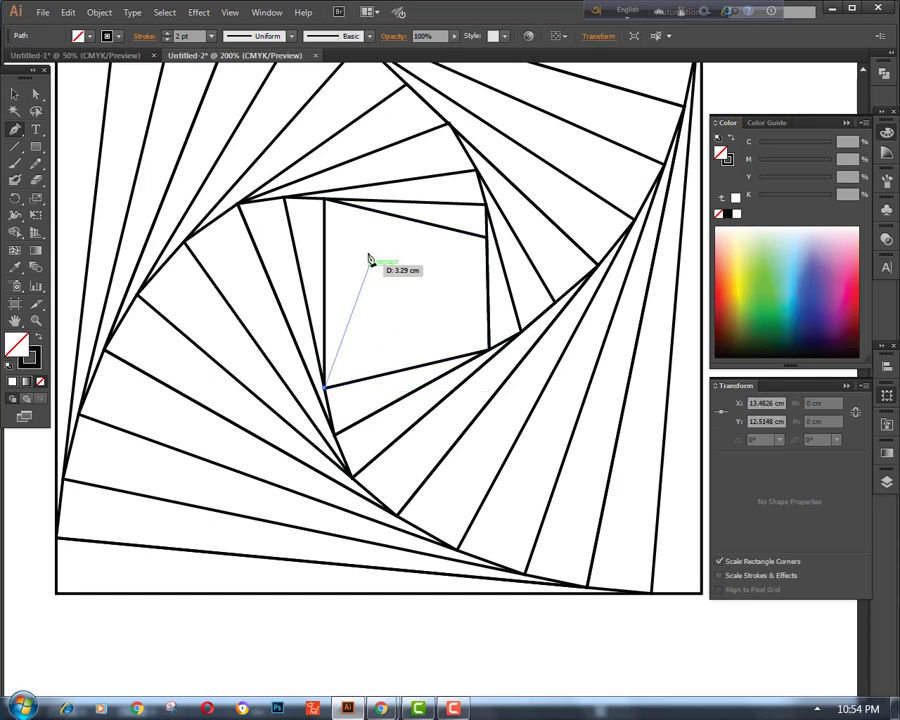
click(358, 205)
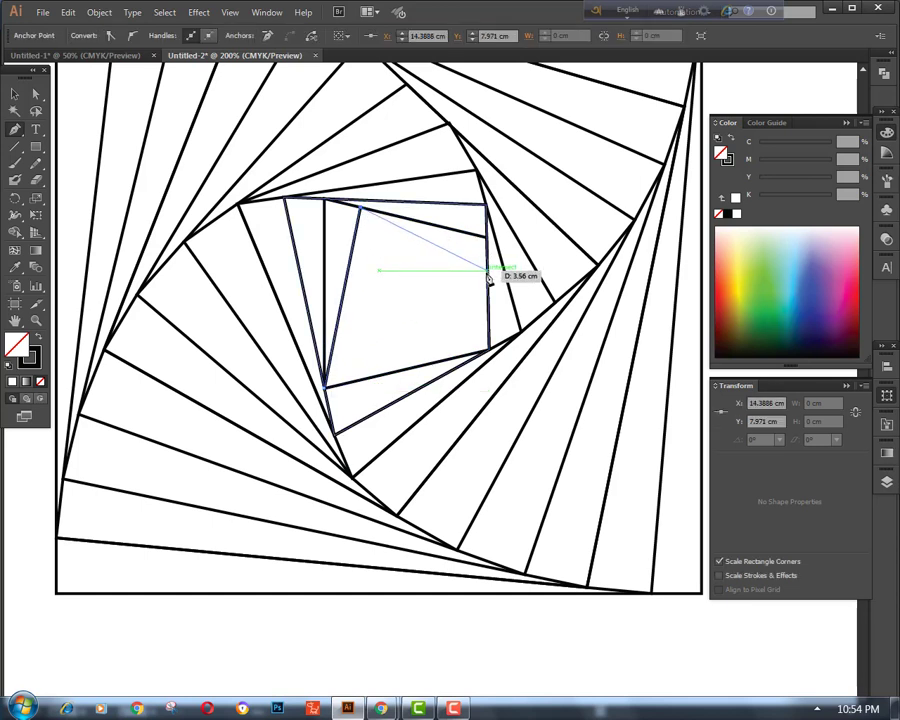
click(487, 270)
click(455, 357)
click(324, 386)
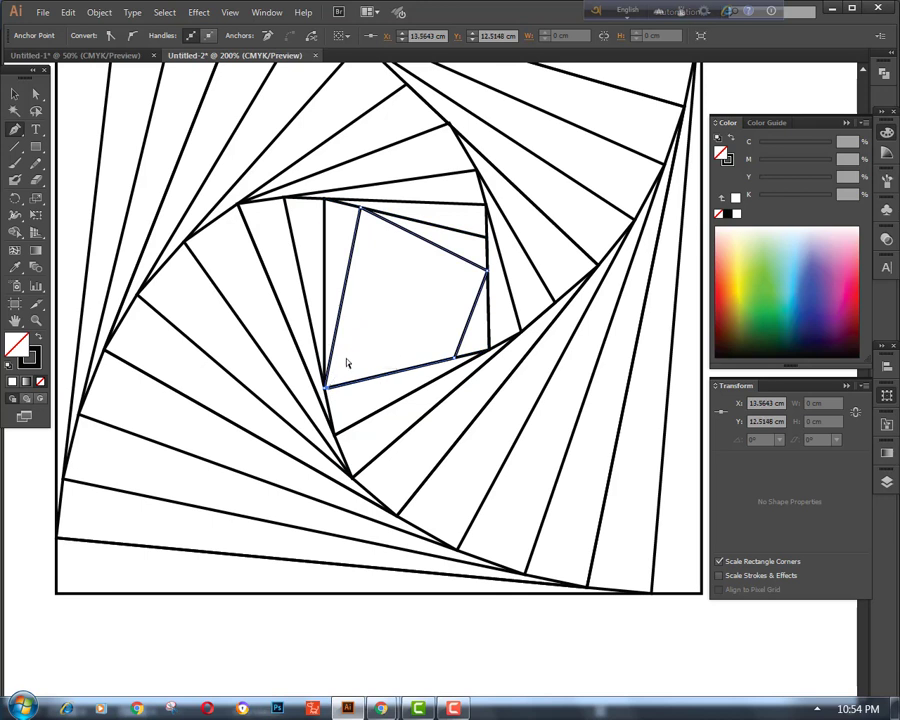
ctrl+click(380, 320)
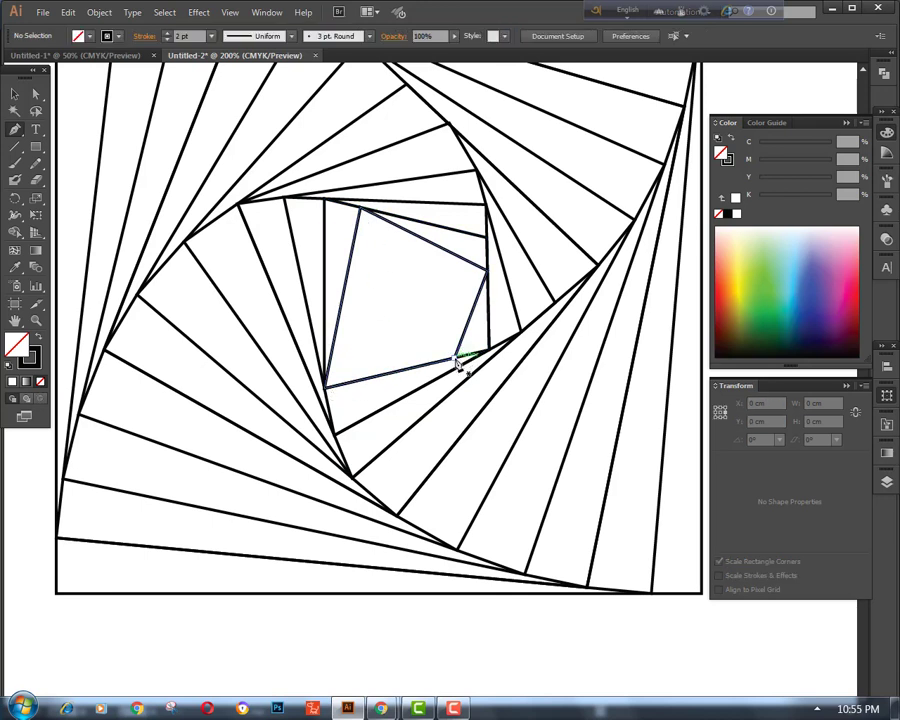
- Draw two more smaller rotated squares from the bottom-right corner inward
click(455, 357)
click(332, 354)
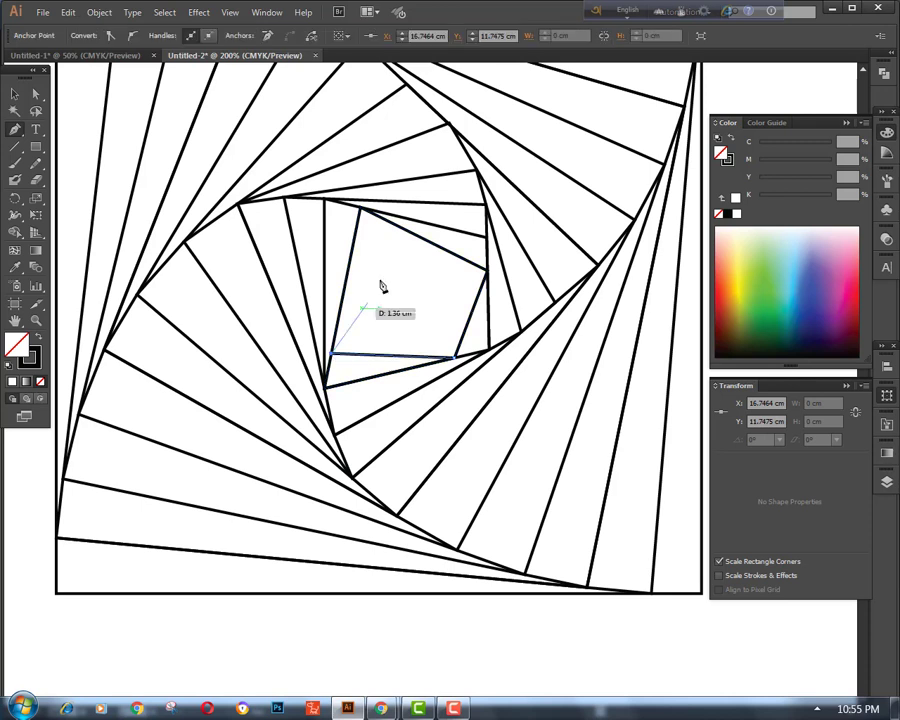
click(391, 226)
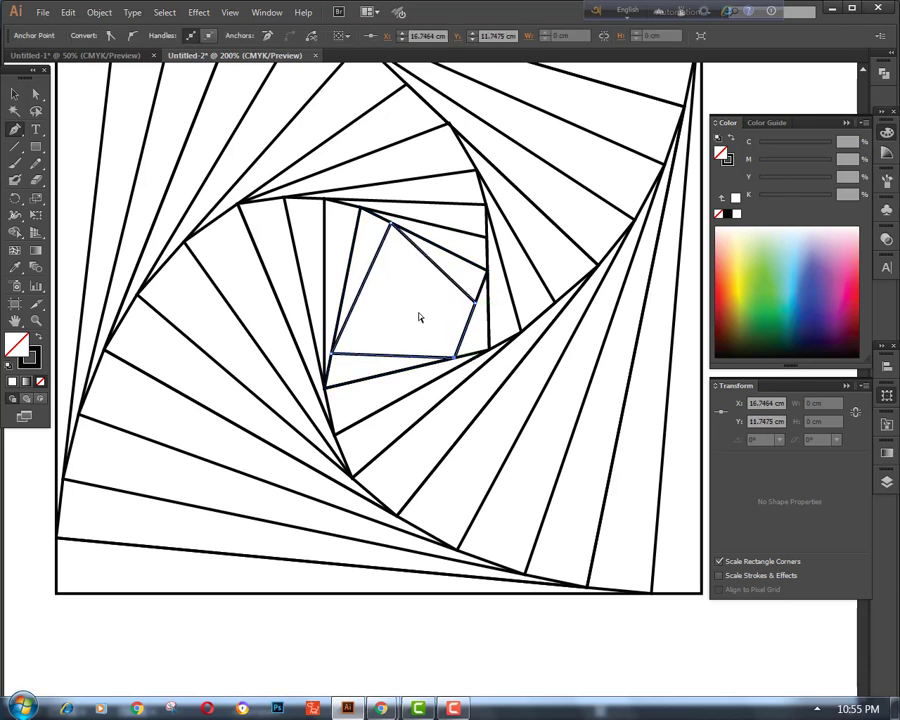
ctrl+click(432, 316)
click(453, 357)
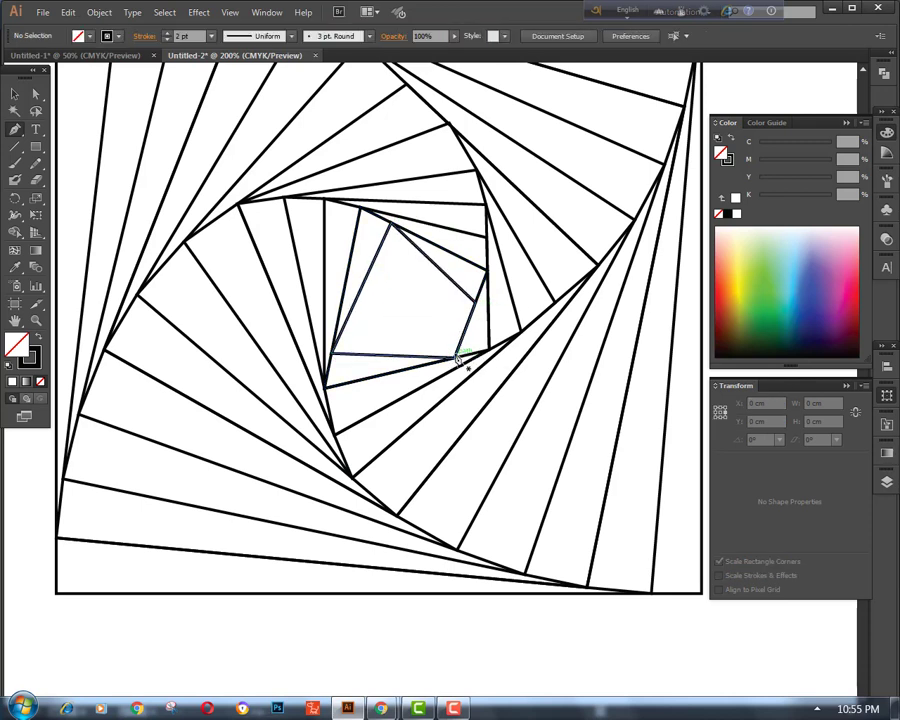
click(349, 319)
click(418, 250)
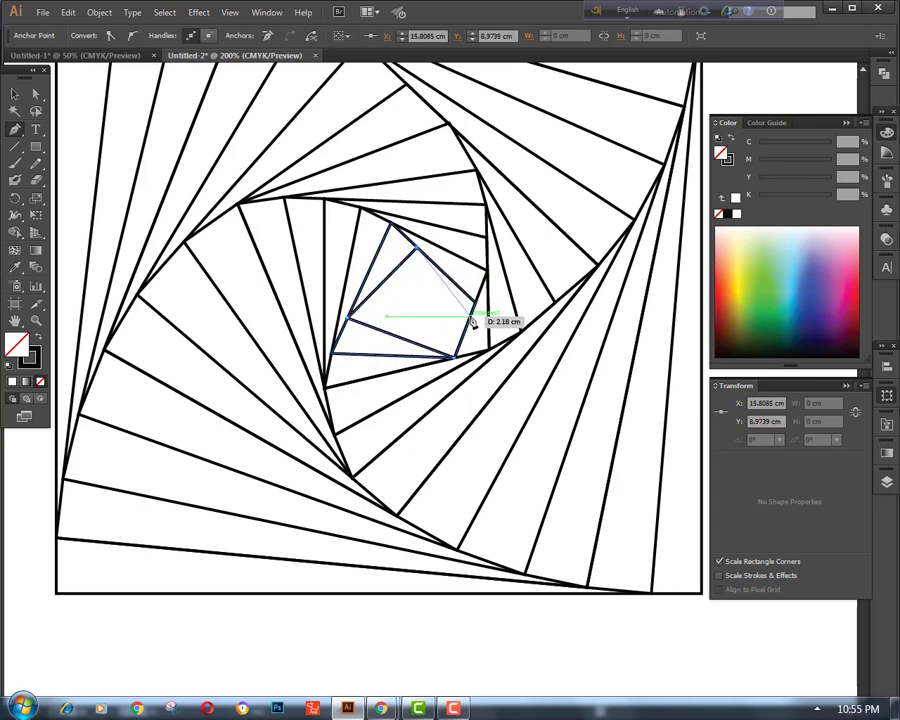
click(470, 322)
click(453, 357)
ctrl+click(410, 310)
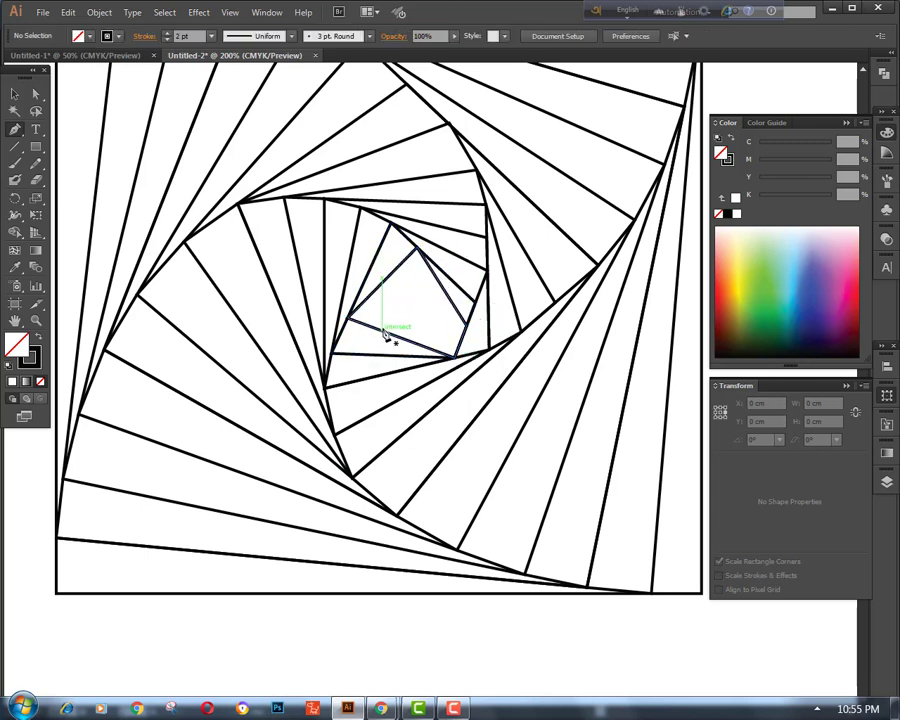
- Add two further tiny rotated squares closing in on the spiral centre
click(348, 318)
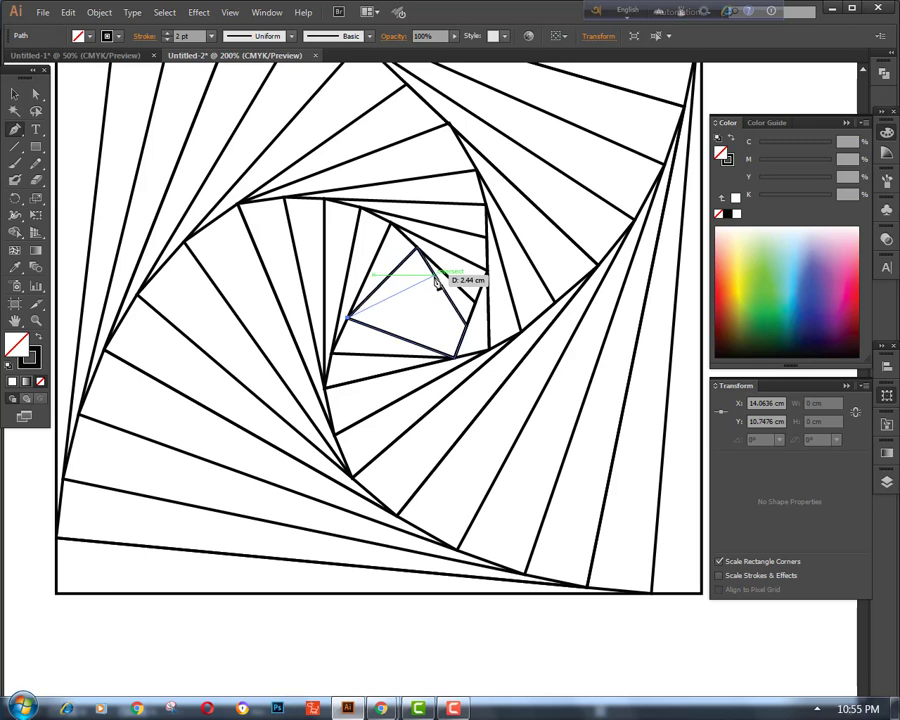
click(433, 276)
click(459, 340)
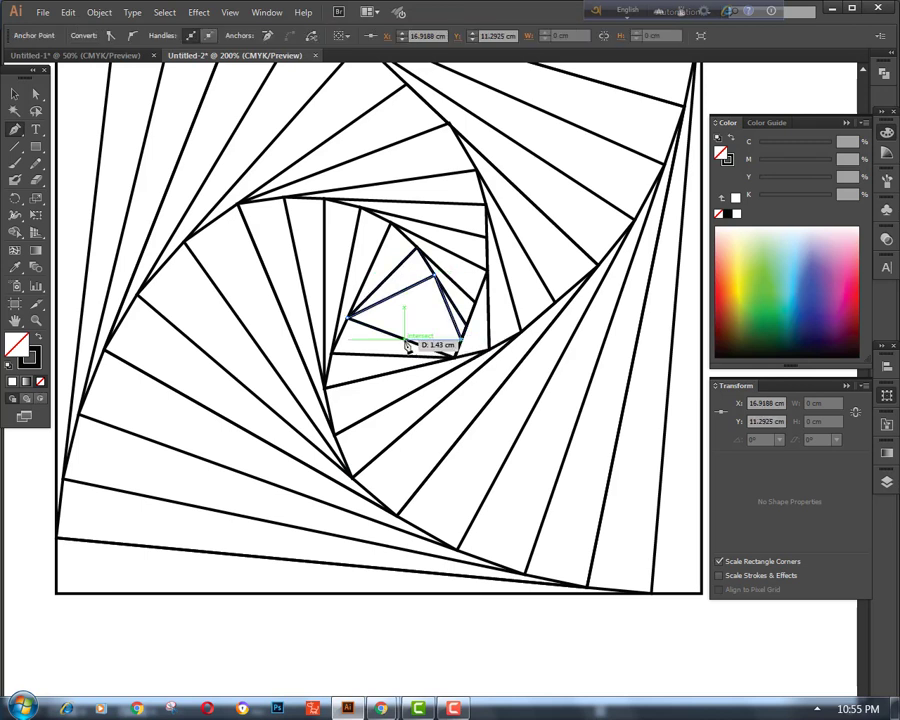
click(406, 340)
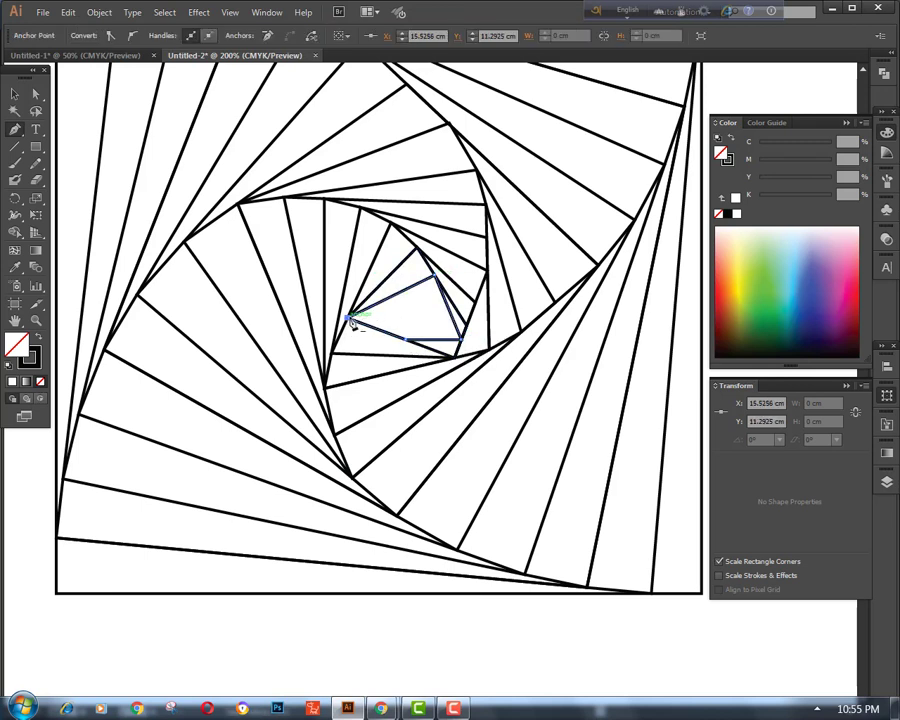
ctrl+click(257, 583)
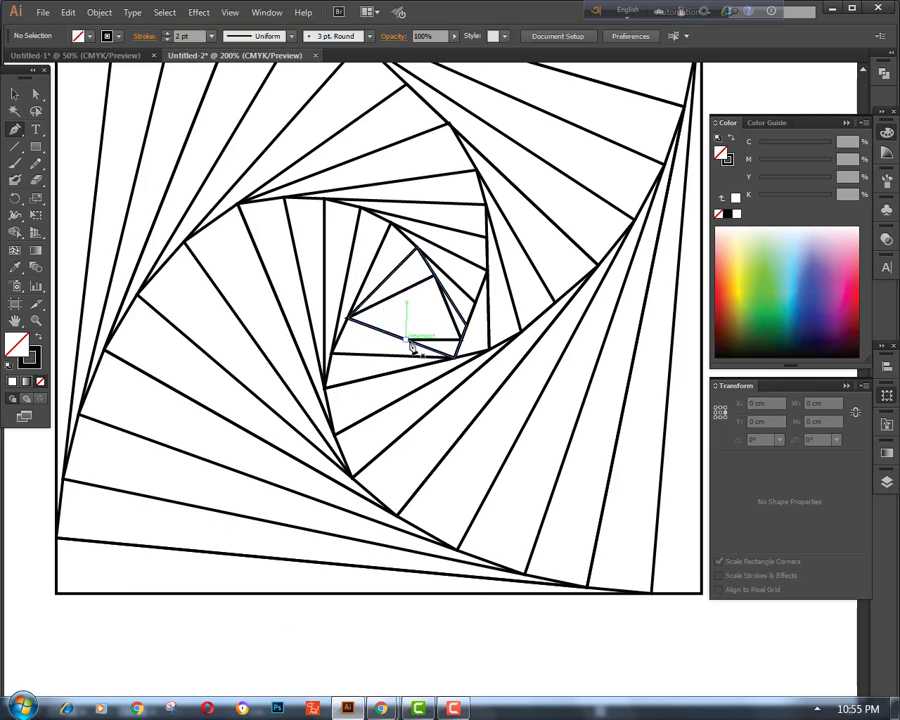
click(406, 340)
click(350, 317)
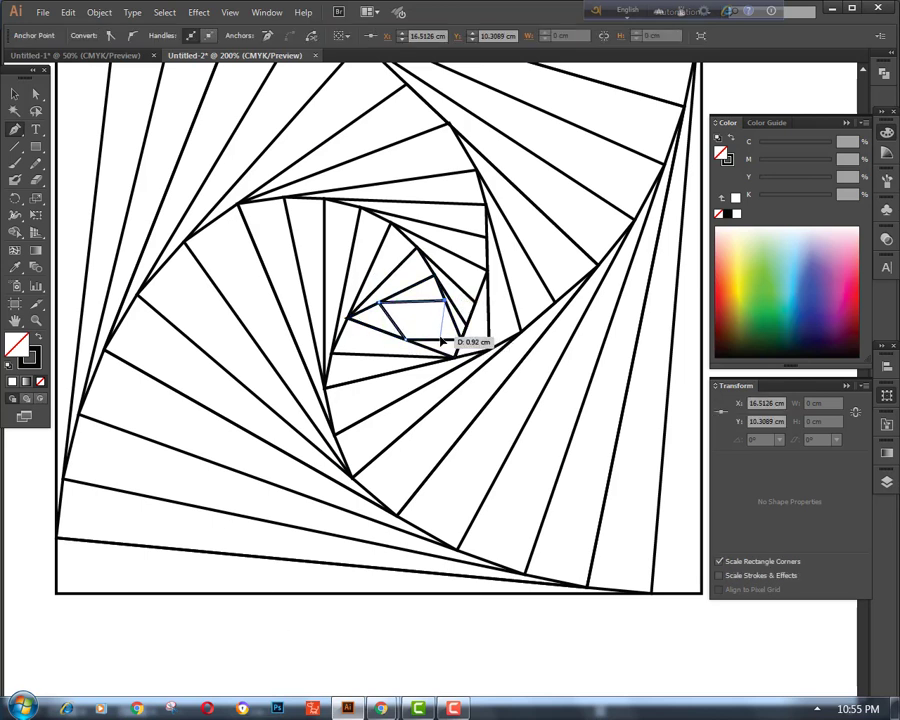
click(406, 341)
ctrl+click(370, 348)
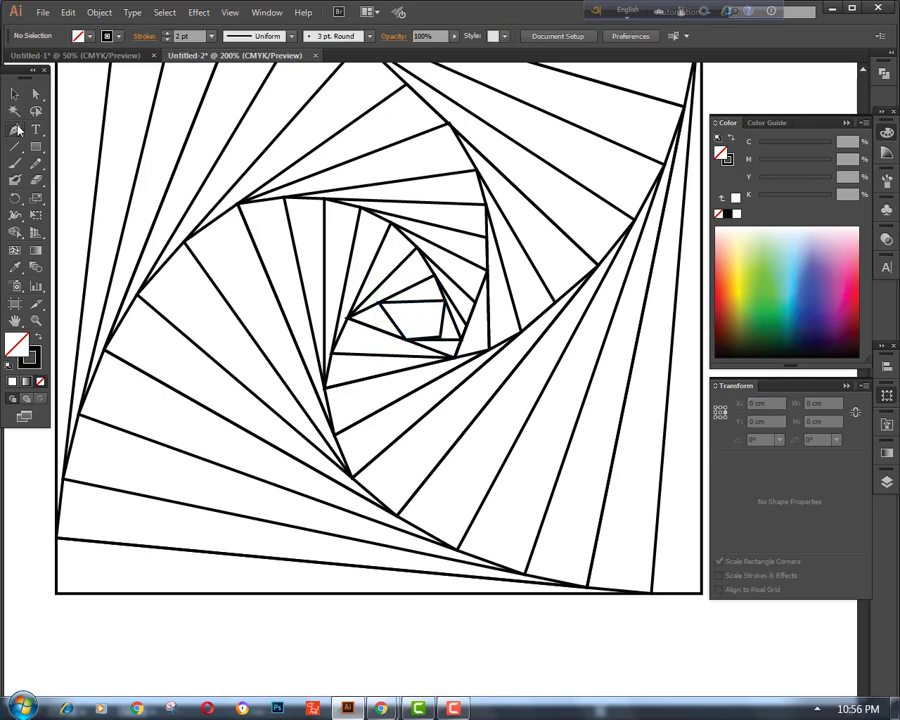
- Draw a tiny square near the very centre of the spiral
click(16, 129)
click(406, 341)
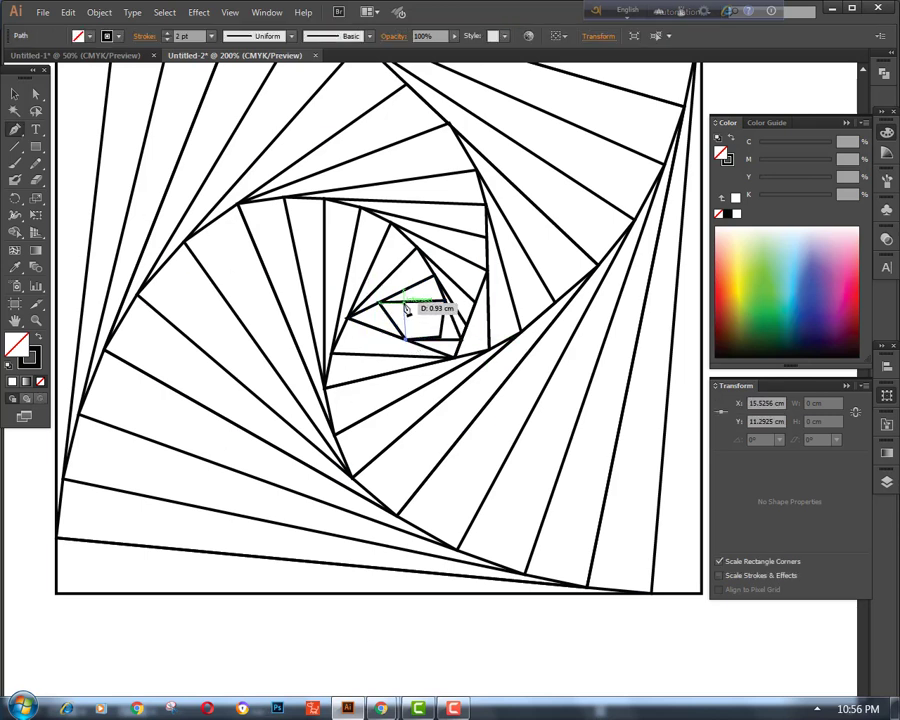
click(406, 303)
click(440, 302)
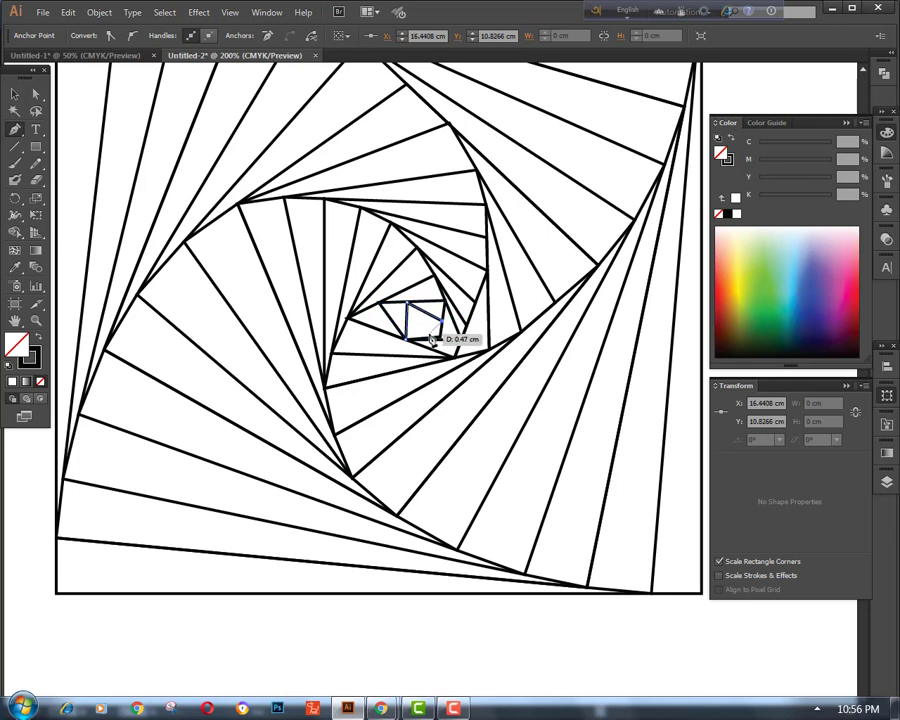
click(424, 341)
ctrl+click(480, 580)
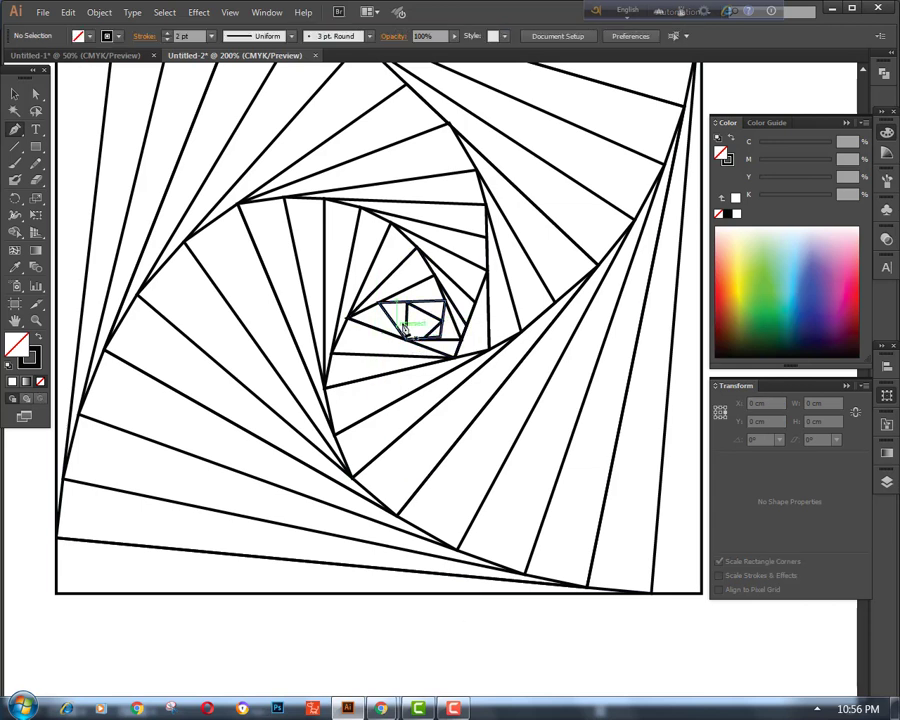
- Add the last tiny squares at the centre to finish the whirl's core
click(412, 318)
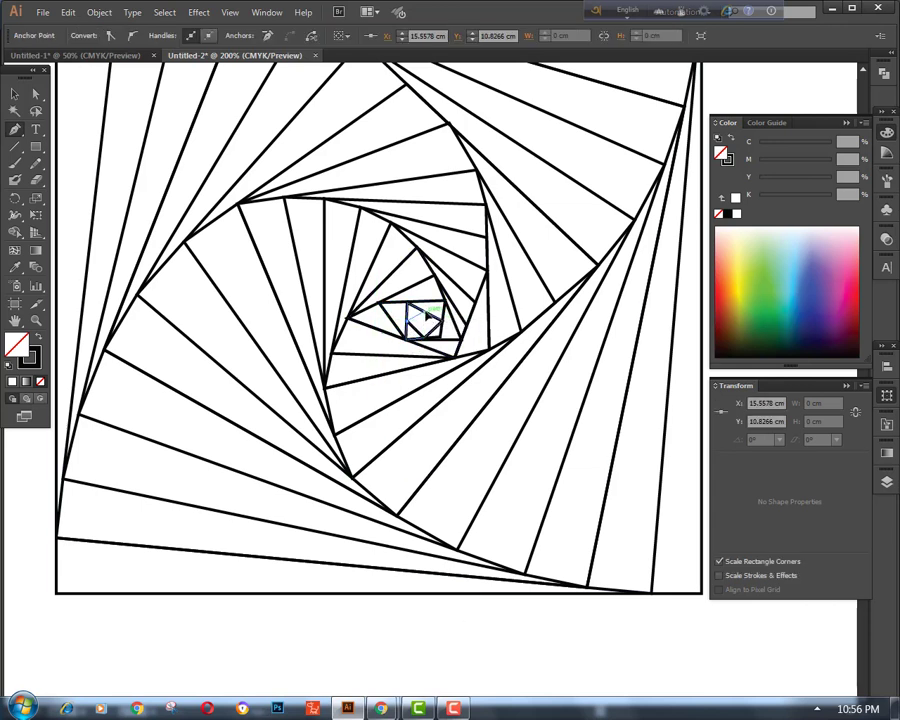
ctrl+click(462, 645)
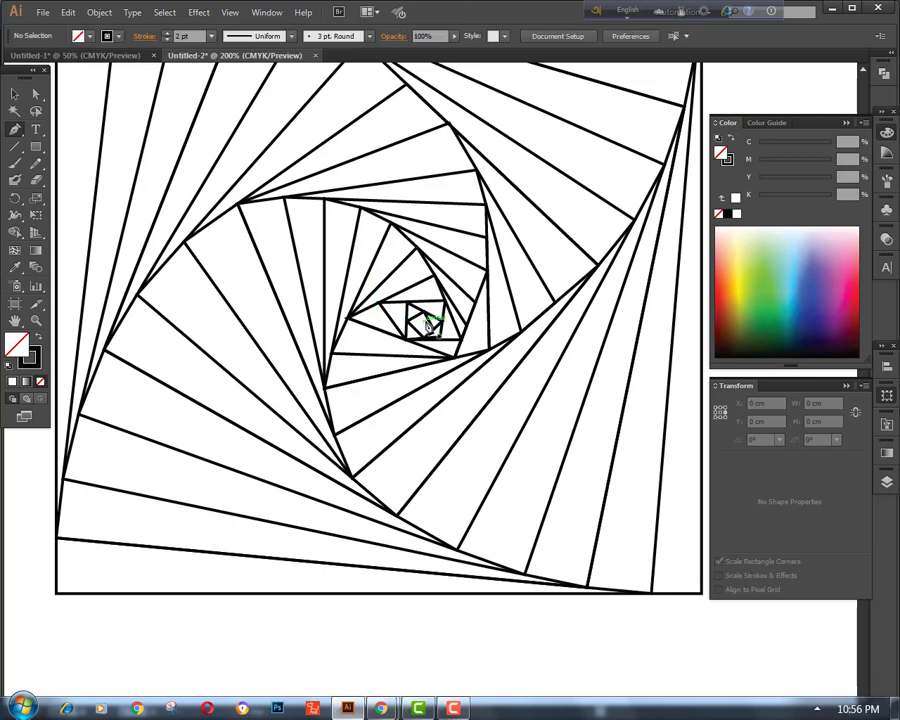
click(428, 322)
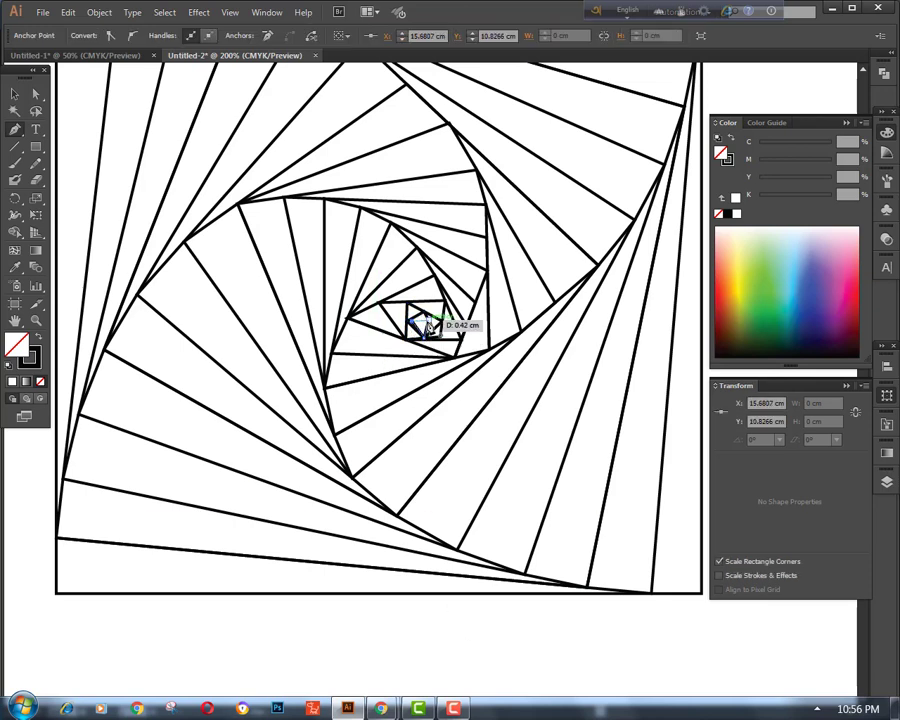
ctrl+click(455, 628)
- Fill the outer spiral square with a vivid blue-violet from the Color Picker
key(ctrl+minus)
key(ctrl+minus)
key(ctrl+minus)
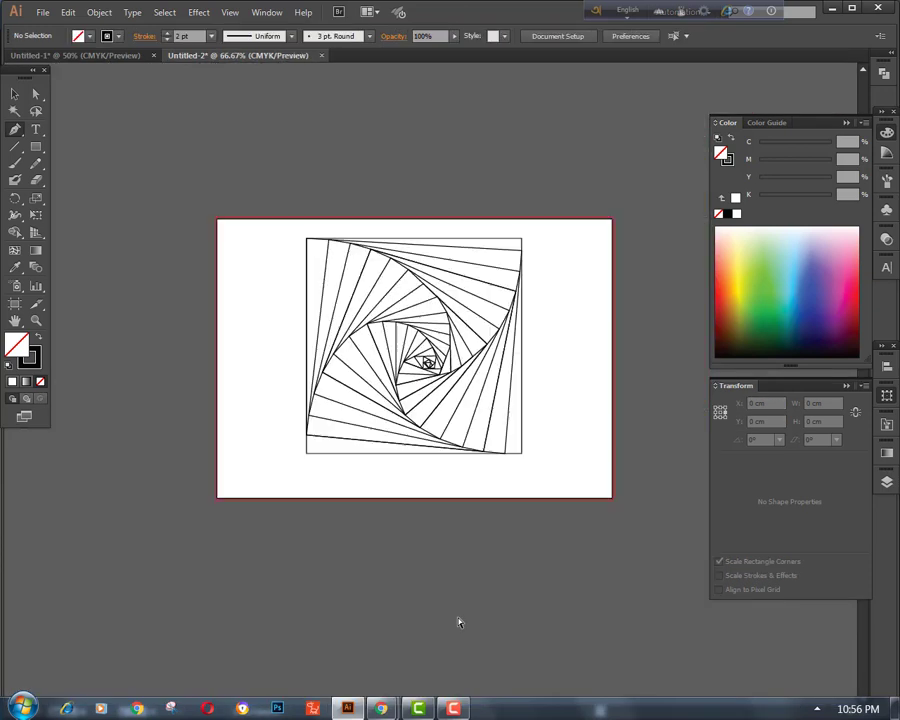
click(510, 241)
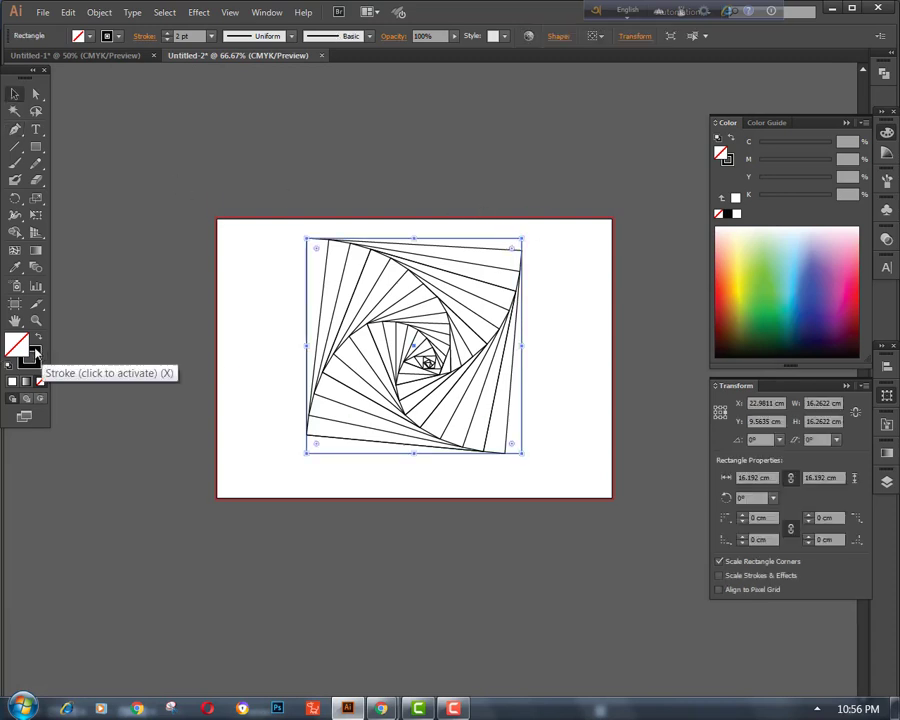
double_click(36, 353)
click(600, 320)
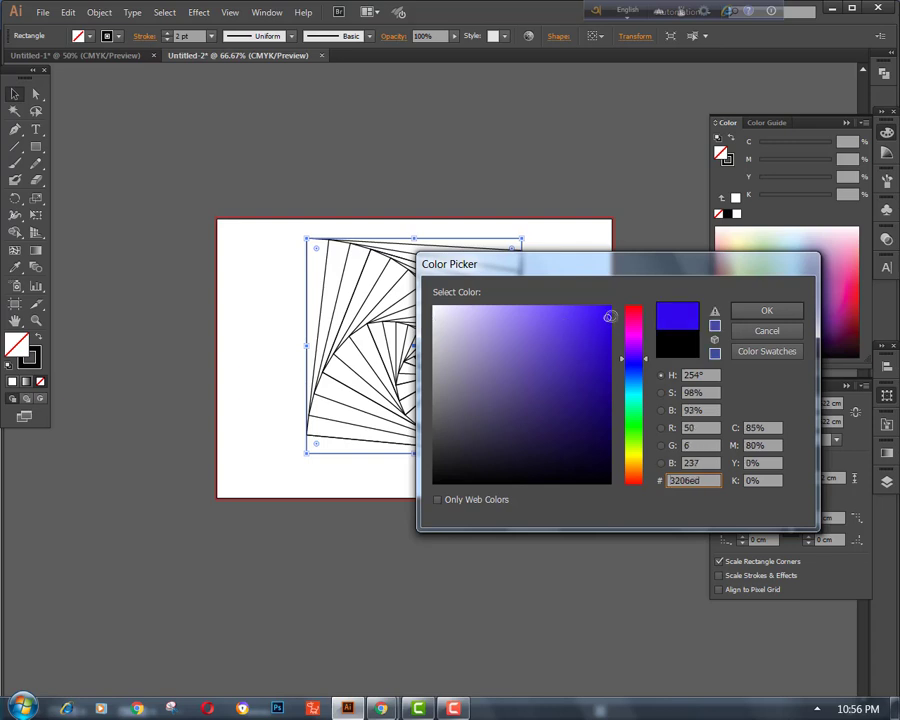
click(767, 311)
click(594, 170)
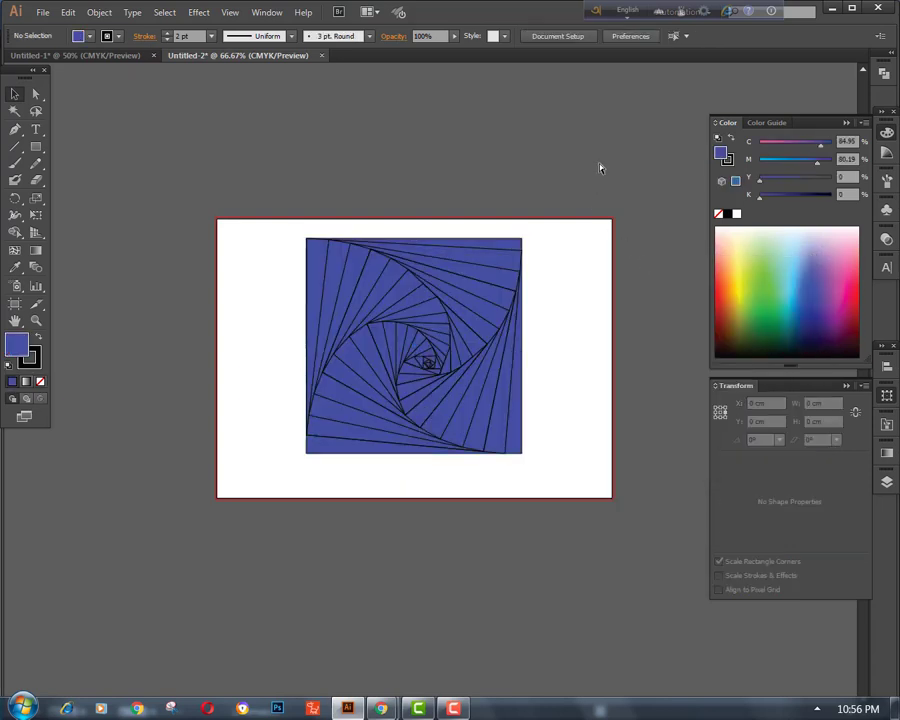
- At 100% zoom, reapply a blue fill to the outermost square of the spiral
key(ctrl+1)
click(310, 266)
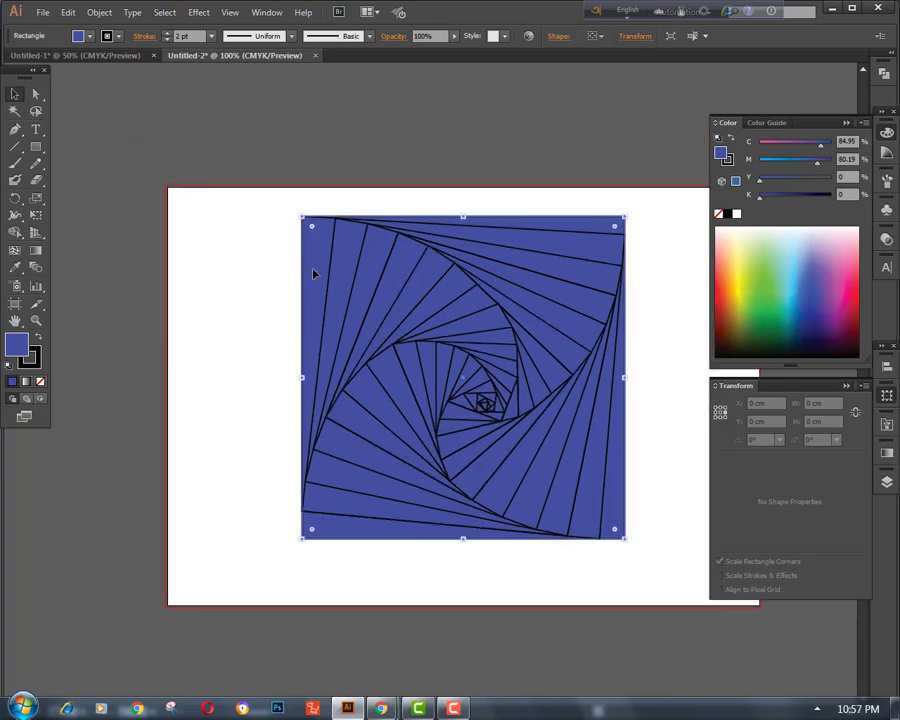
click(287, 232)
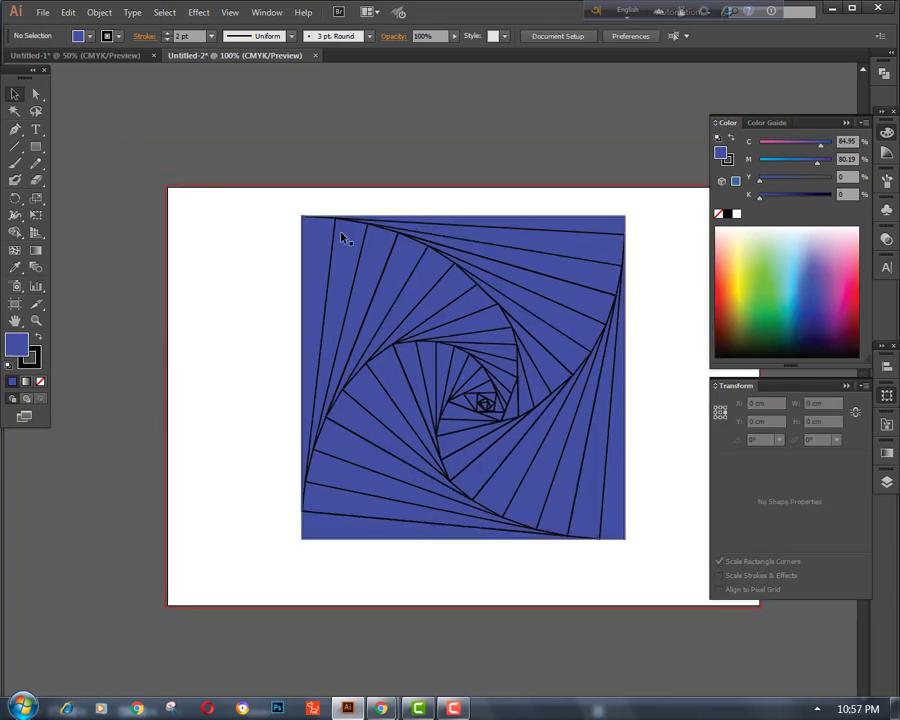
click(497, 229)
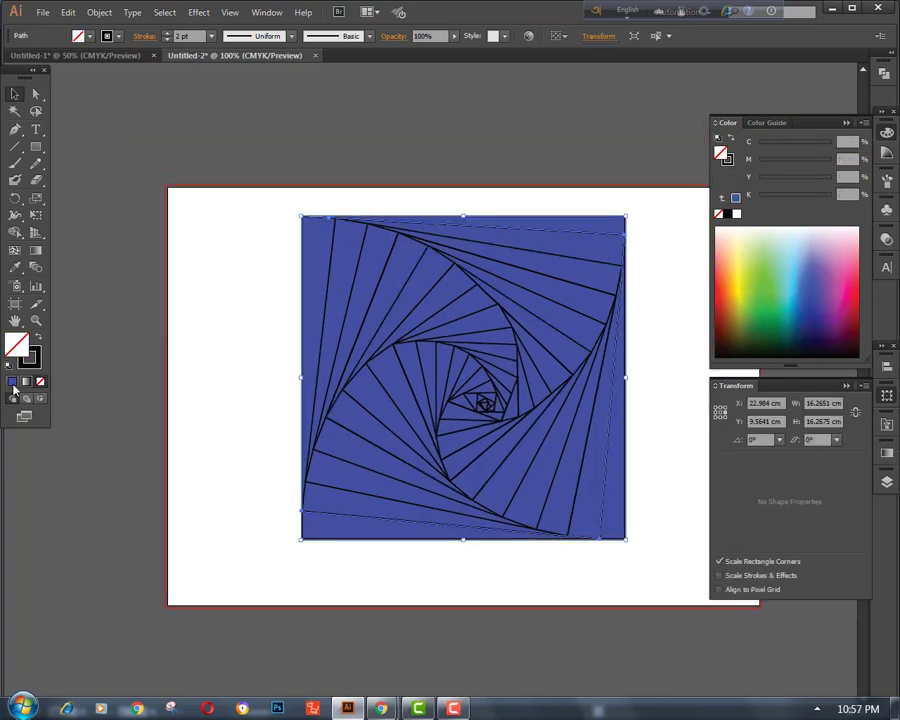
click(12, 381)
double_click(16, 345)
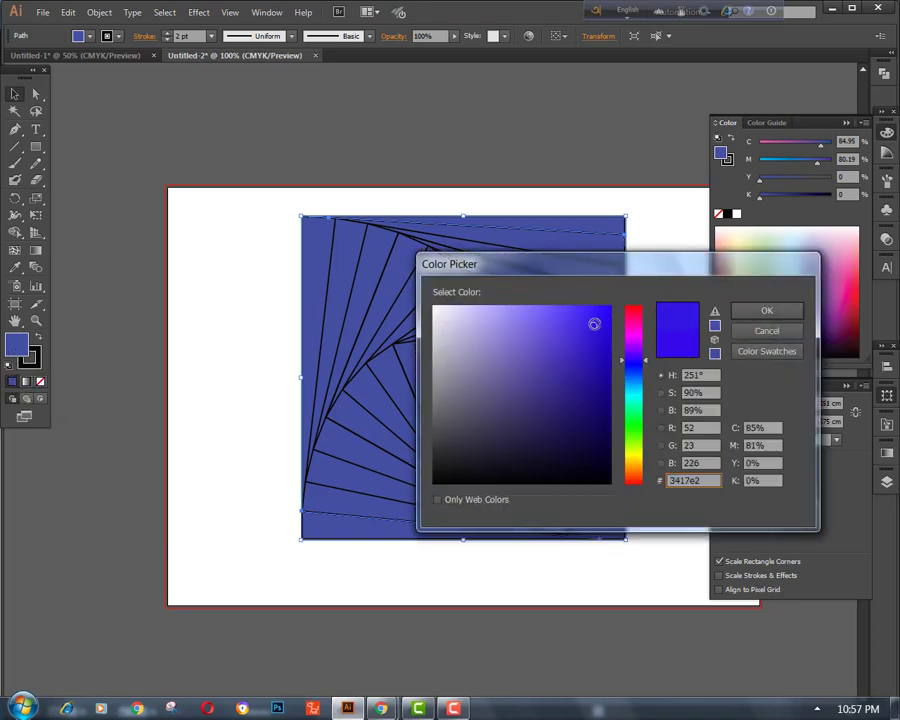
key(Return)
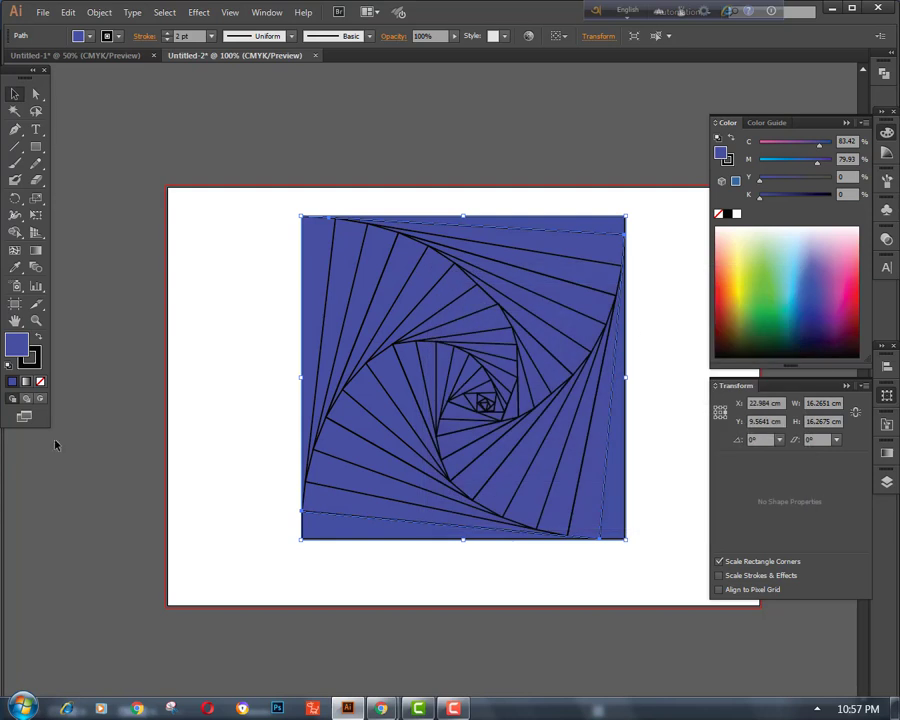
- Remove the outer square's black outline by setting its stroke to None
click(274, 550)
click(620, 380)
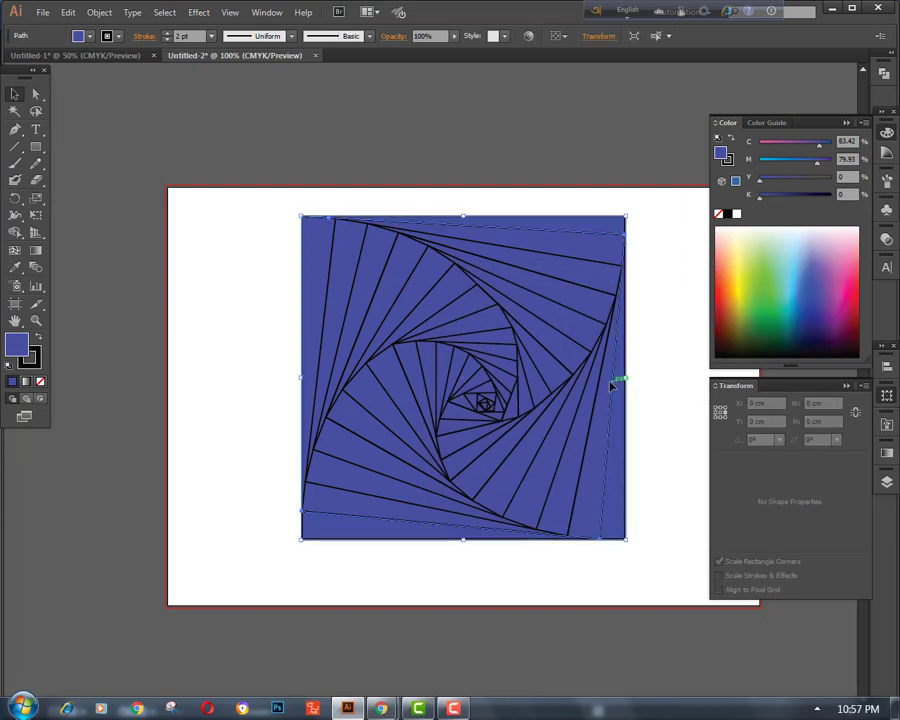
click(30, 358)
click(40, 381)
click(582, 571)
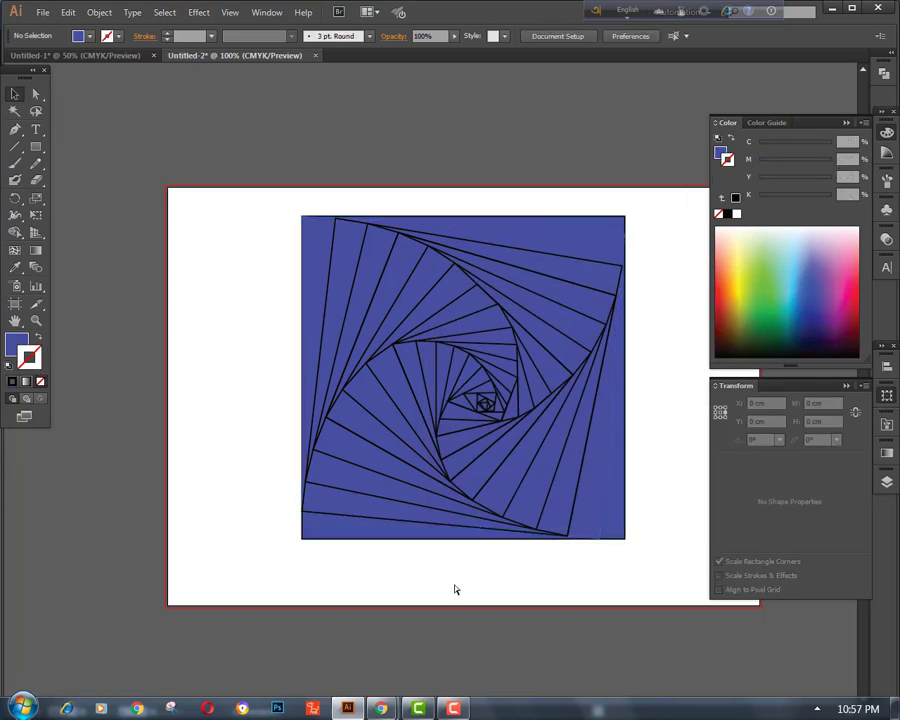
- Try a green fill on the outer square, then undo it back to blue
click(611, 484)
double_click(16, 345)
click(632, 428)
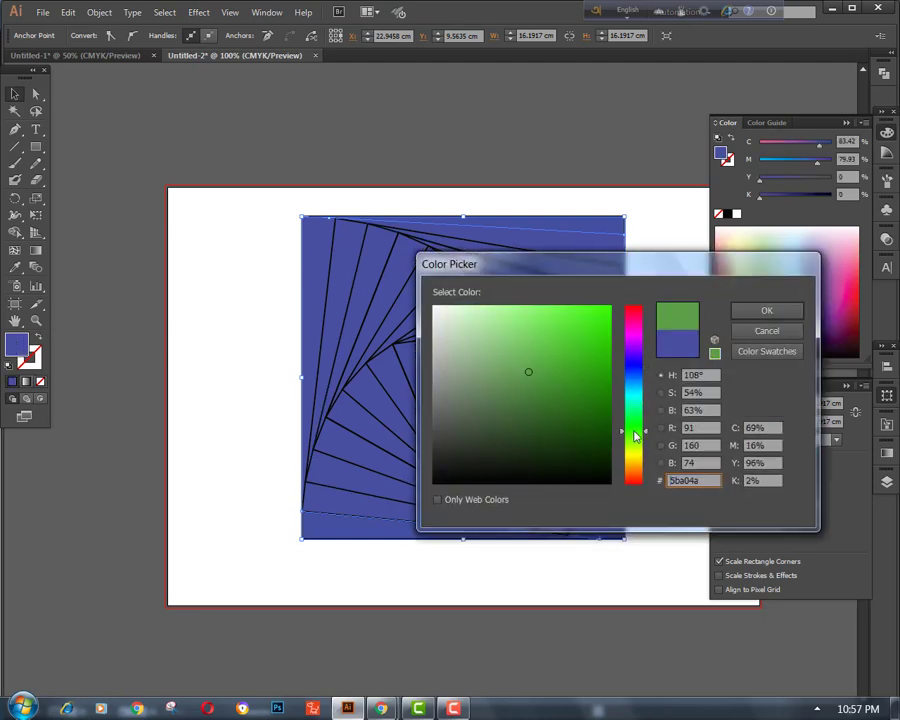
click(554, 334)
click(762, 311)
click(424, 552)
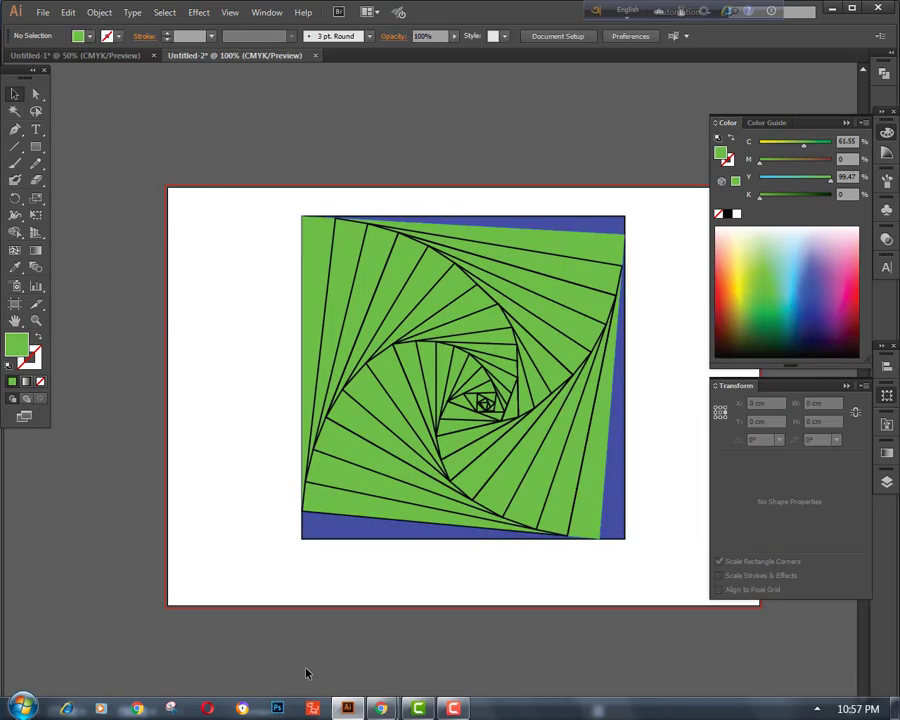
key(ctrl+z)
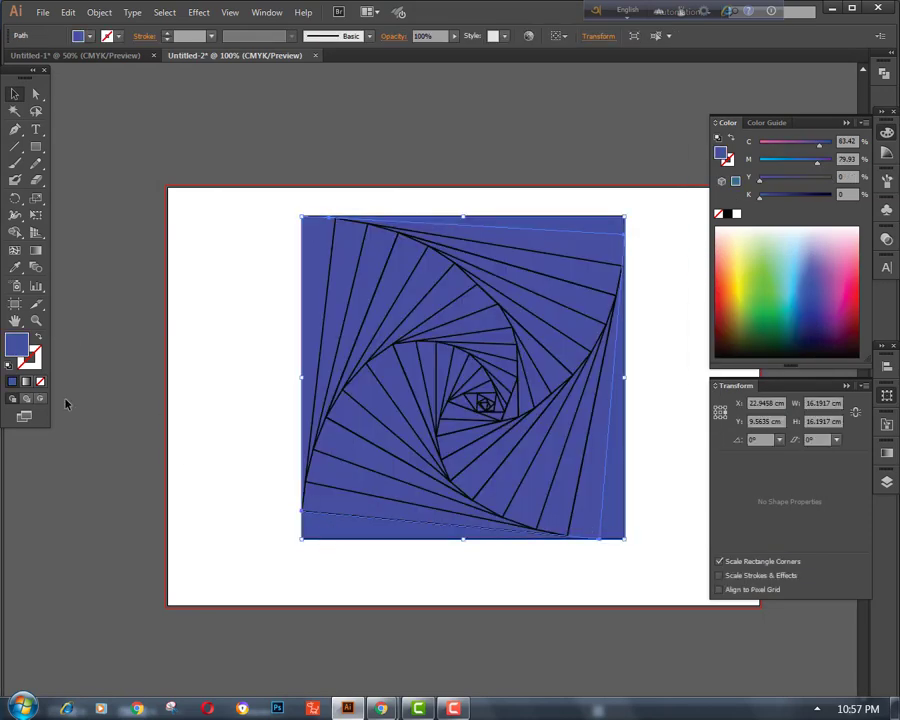
- Adjust the selected square's fill to a vivid blue in the Color Picker
double_click(17, 347)
drag(578, 341, 601, 337)
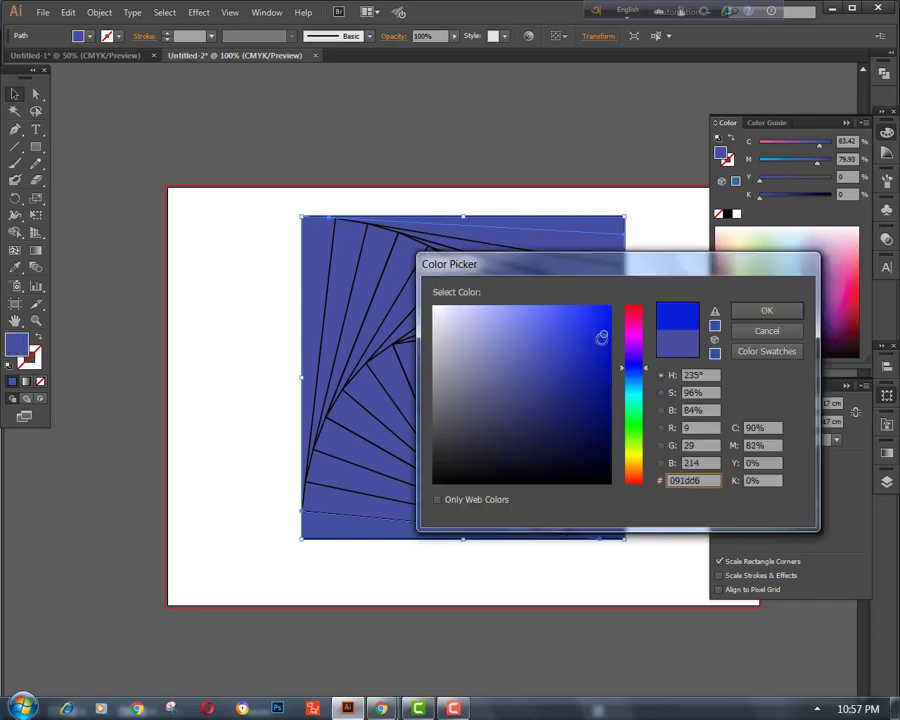
click(767, 311)
click(434, 616)
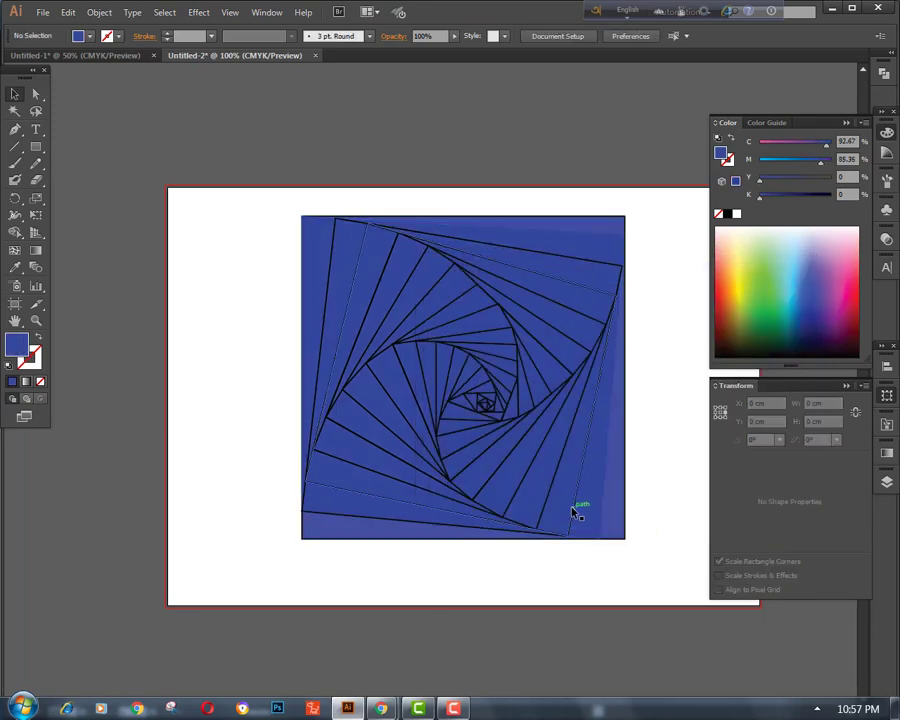
- Strip the next square's black outline and fill it with a new shade of blue
click(576, 508)
click(40, 381)
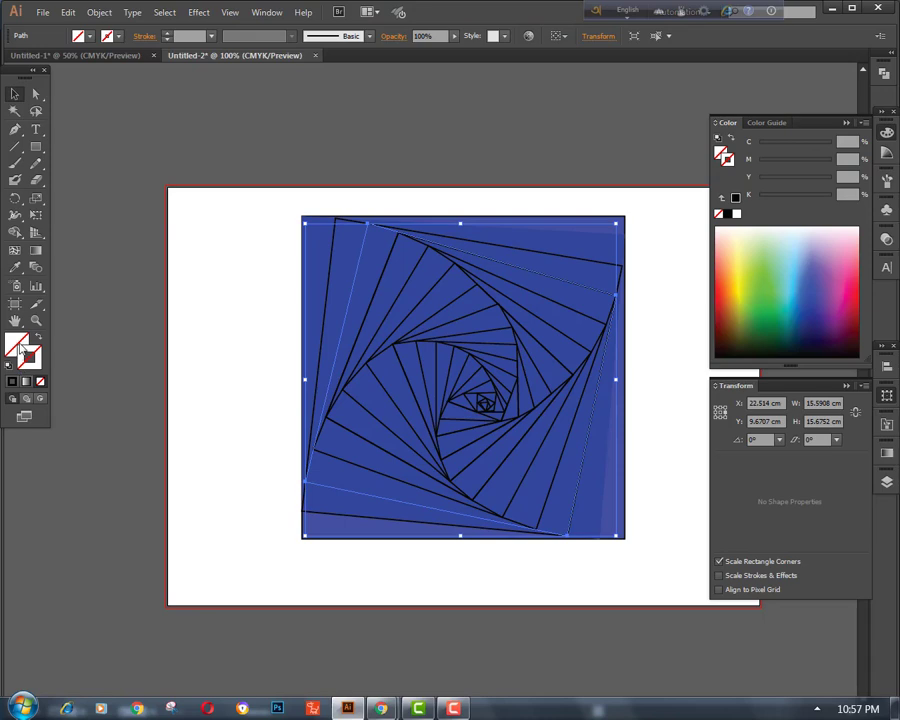
double_click(17, 344)
click(573, 331)
click(748, 315)
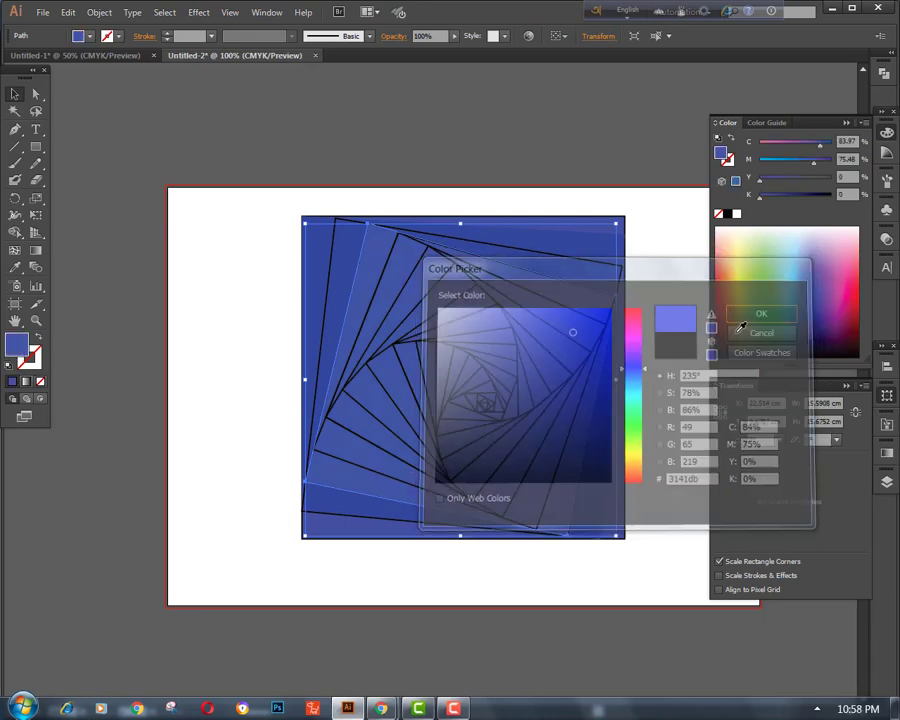
- Give the following black-outlined square a blue fill
click(604, 261)
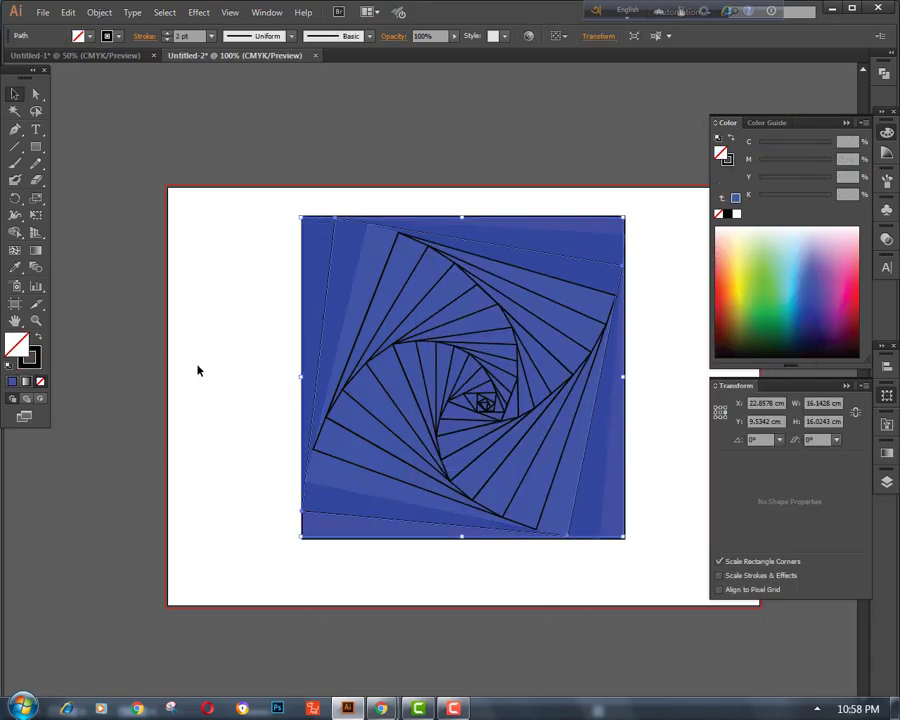
click(13, 381)
double_click(17, 344)
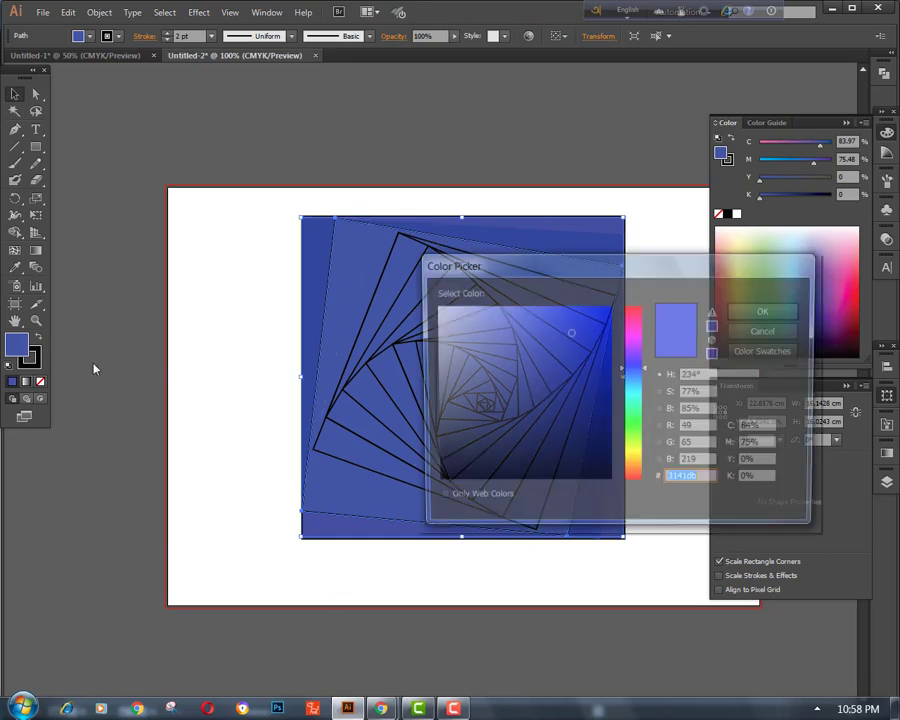
key(Return)
click(297, 644)
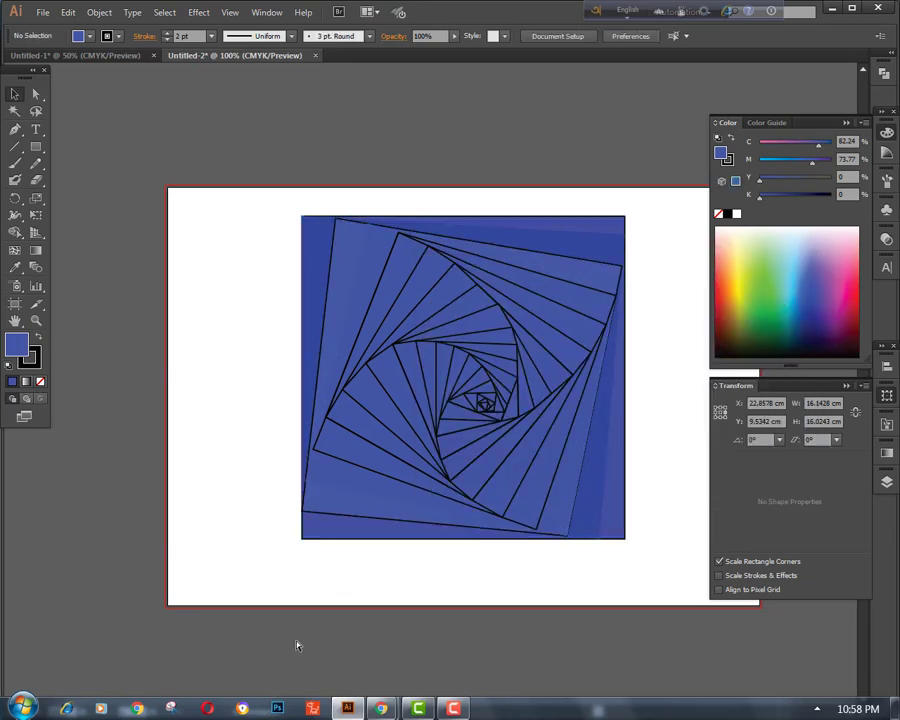
- Remove the black outline from the next spiral square, then select the blue background rectangle
click(532, 251)
key(x)
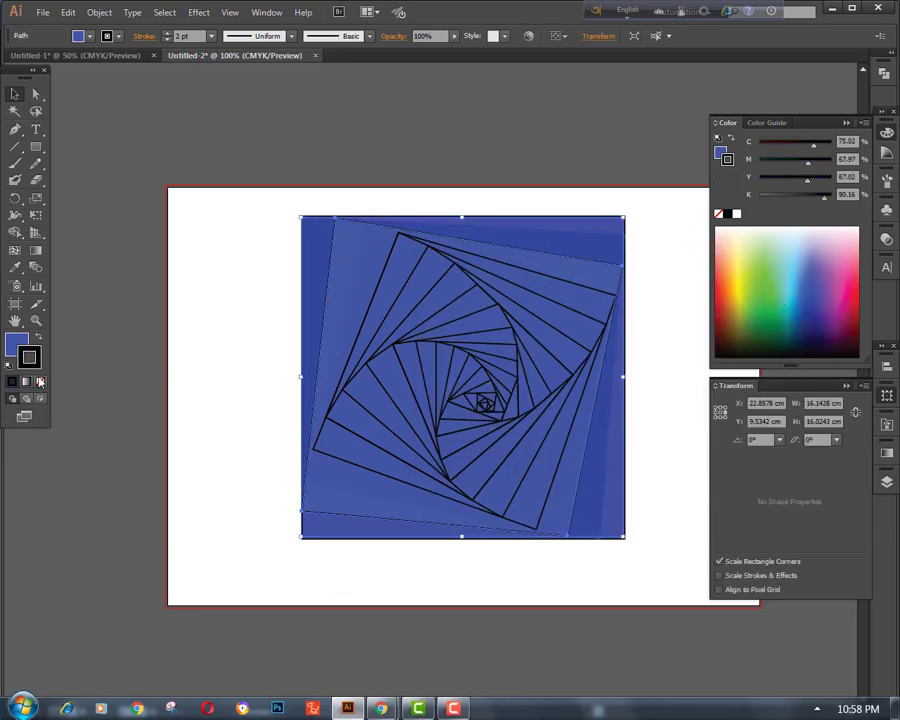
key(slash)
click(143, 499)
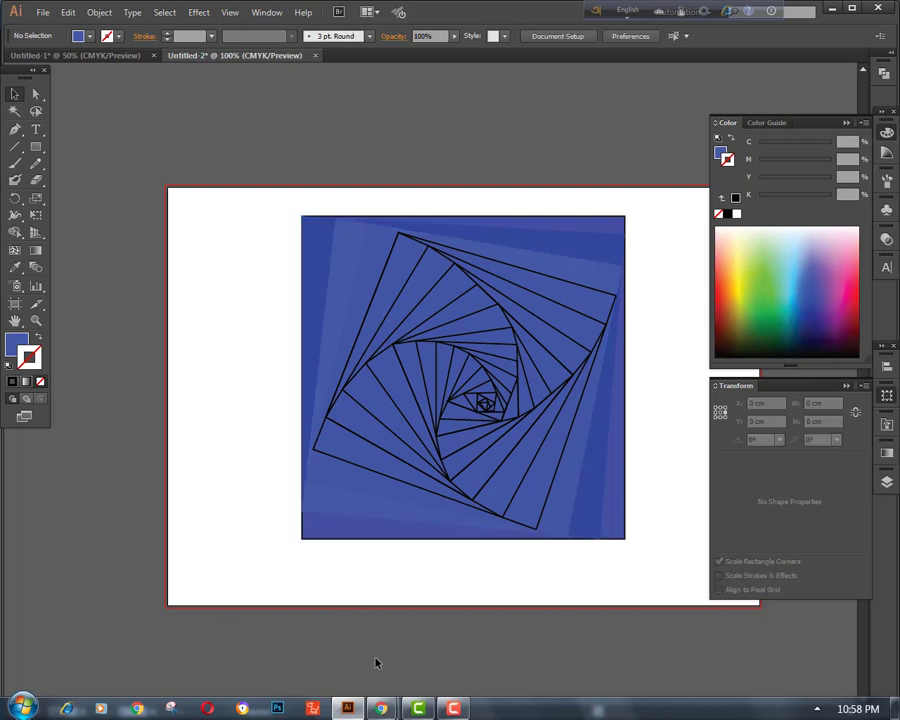
click(605, 516)
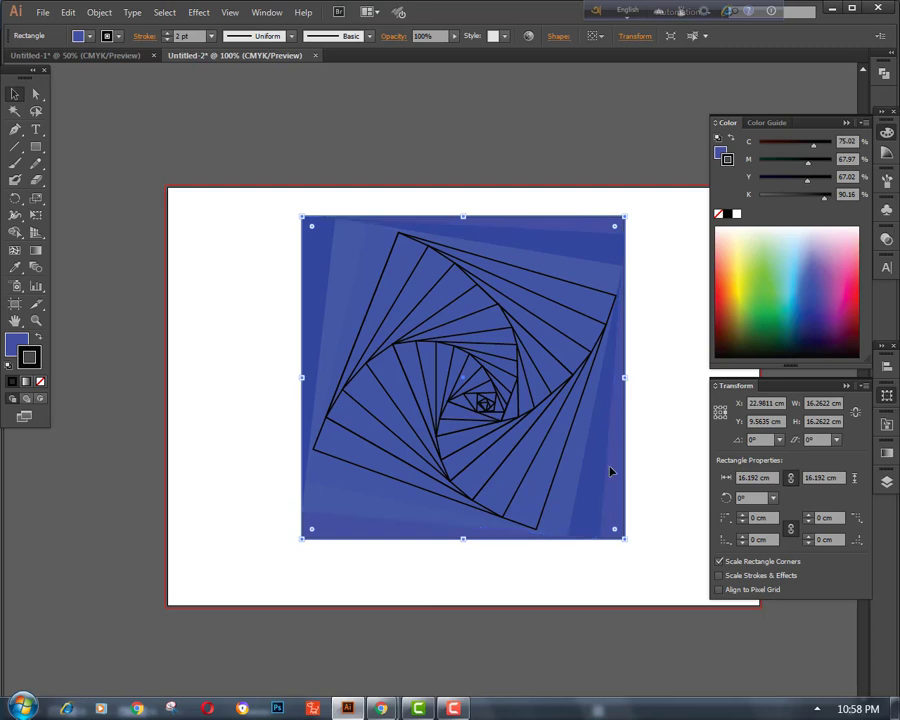
- Darken the background rectangle's fill to navy blue
click(591, 467)
click(474, 616)
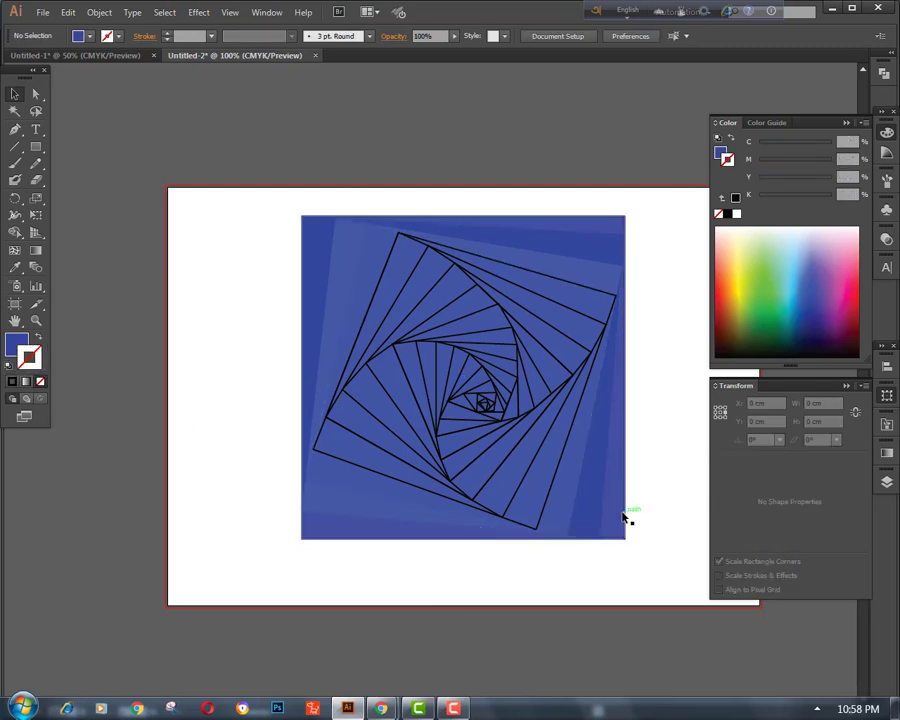
click(337, 506)
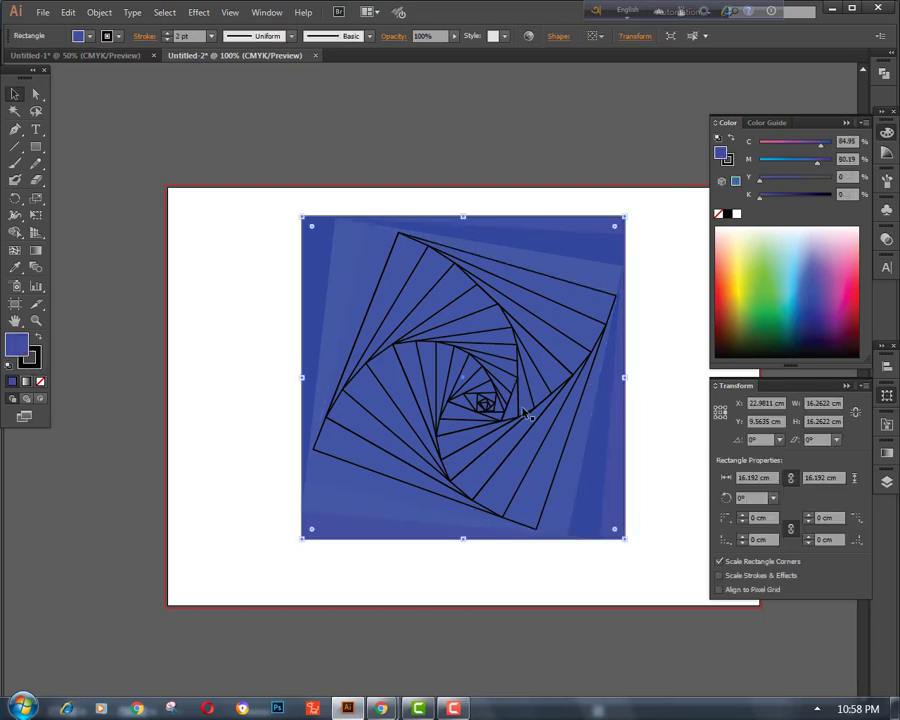
double_click(16, 344)
click(597, 378)
click(751, 309)
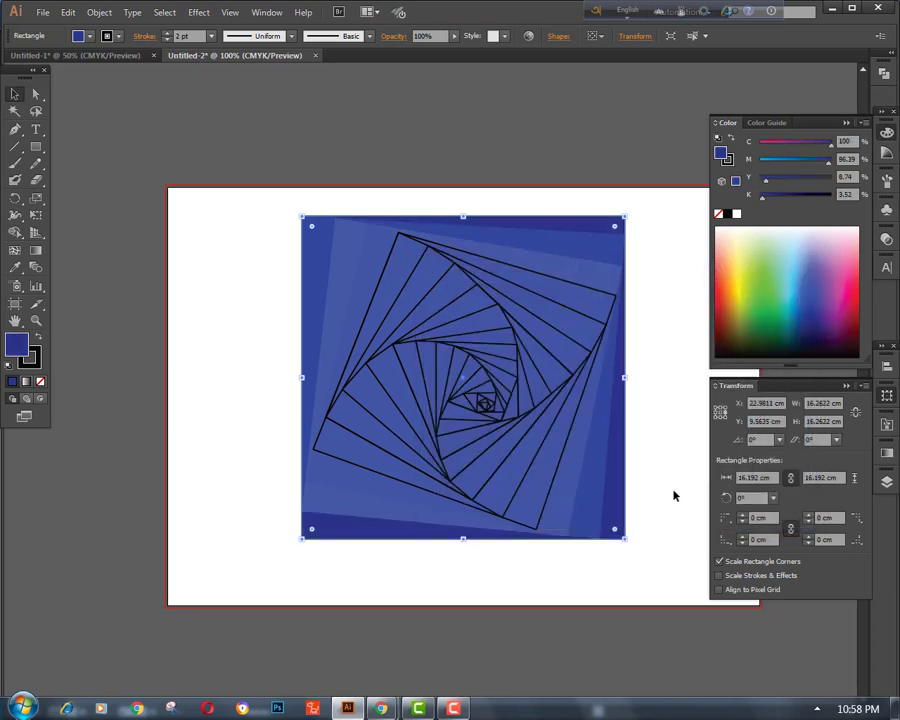
click(674, 495)
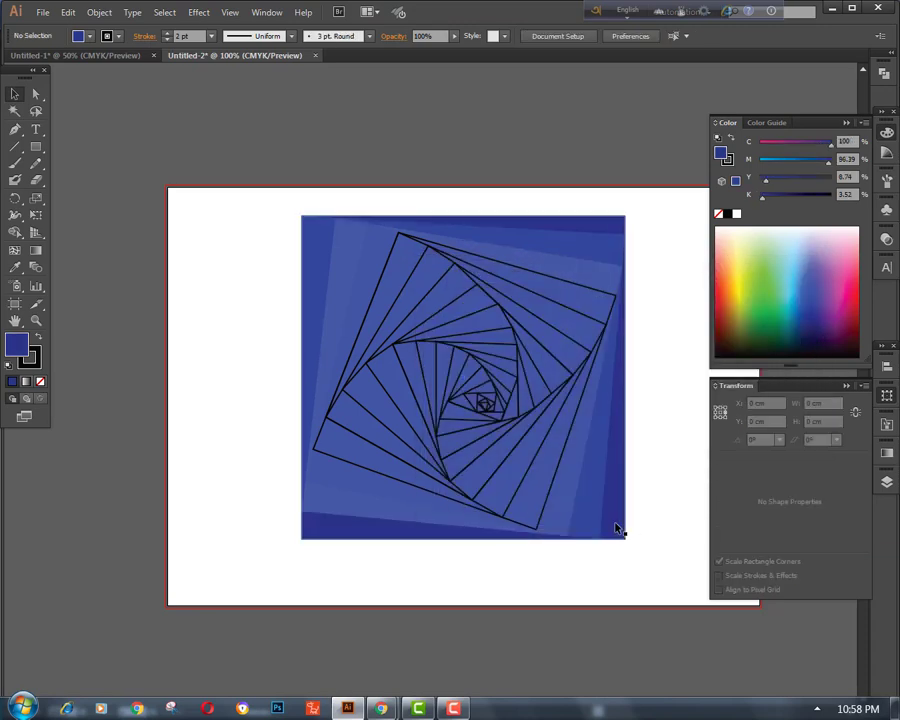
- Fill the next tilted square with a lighter blue
click(566, 505)
double_click(16, 344)
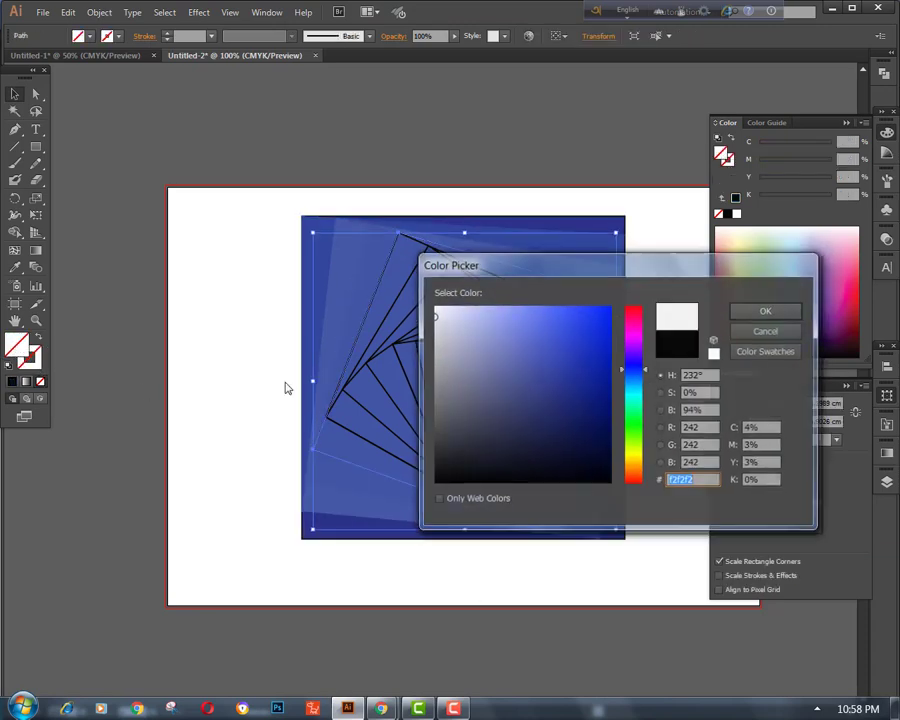
click(560, 316)
click(765, 311)
click(558, 151)
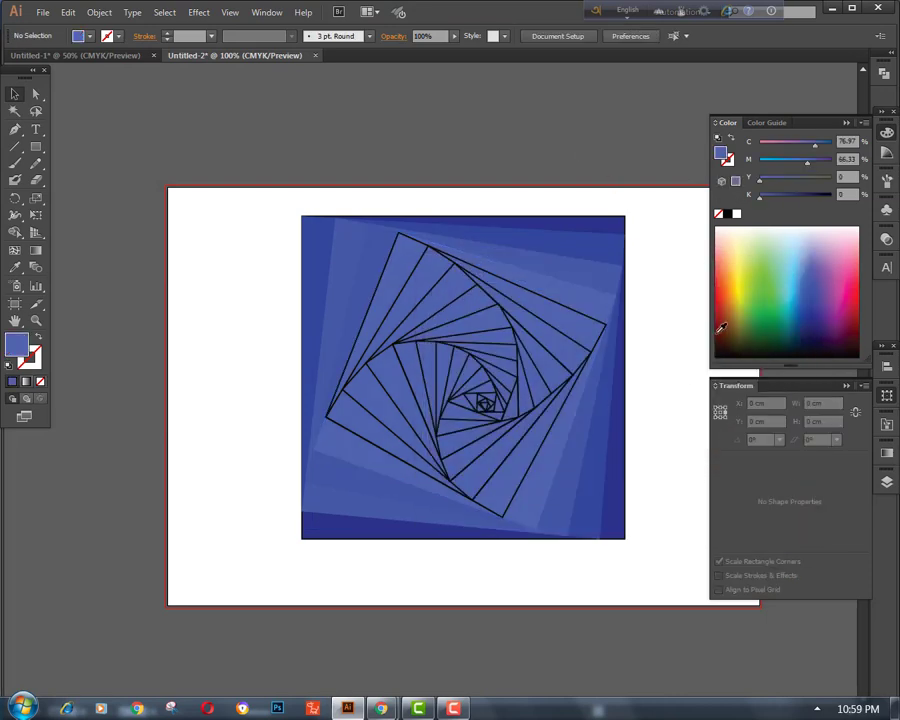
- Remove the next inward square's outline and give it a lighter blue fill
click(566, 435)
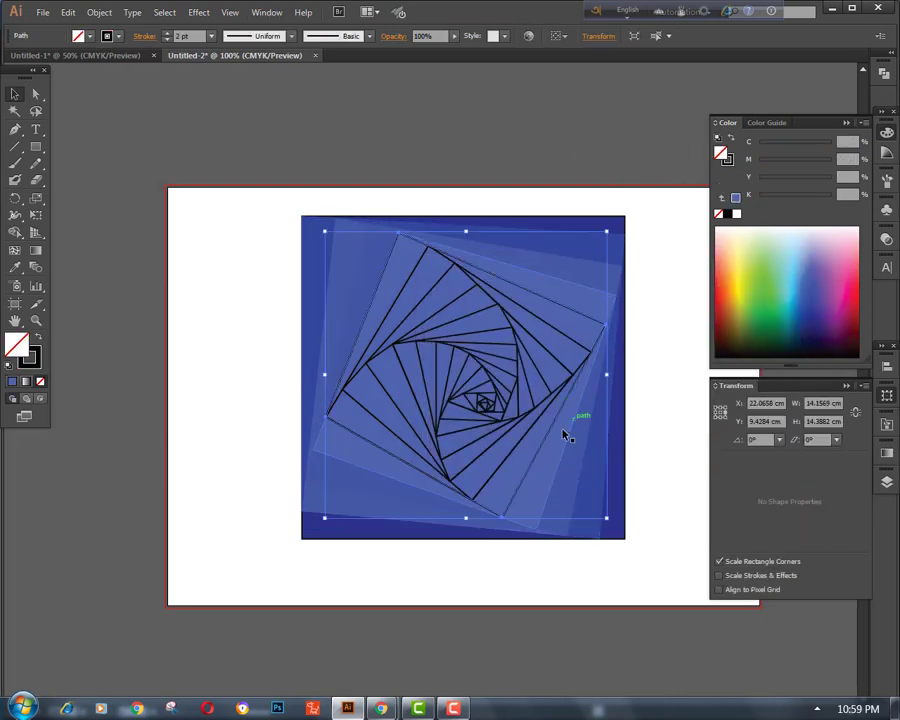
click(41, 381)
double_click(16, 344)
click(766, 311)
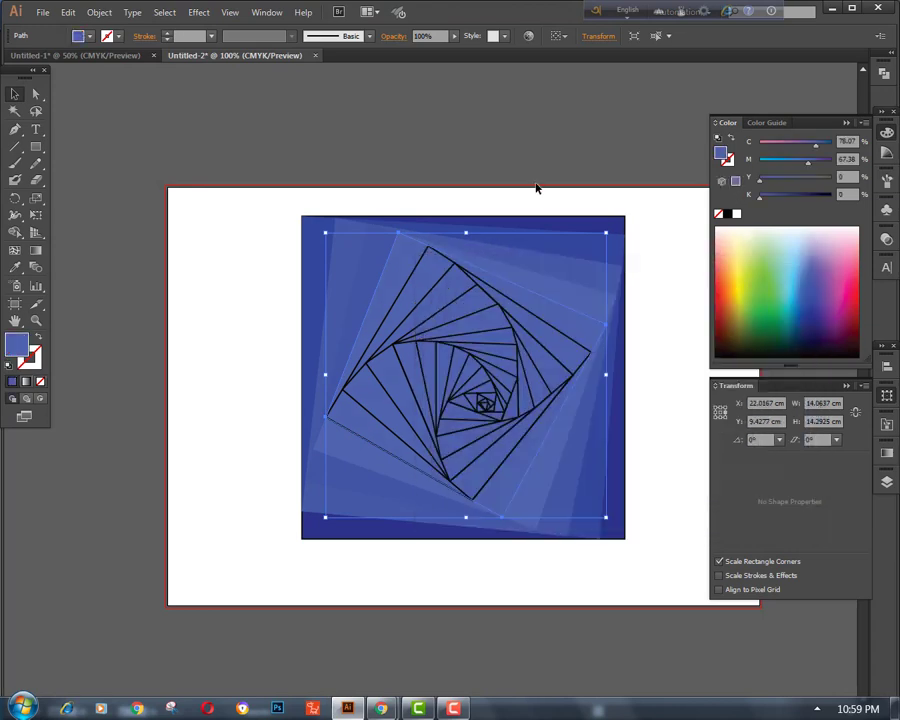
click(484, 544)
- Fill the next inner square with a new blue
click(566, 307)
double_click(16, 344)
click(766, 311)
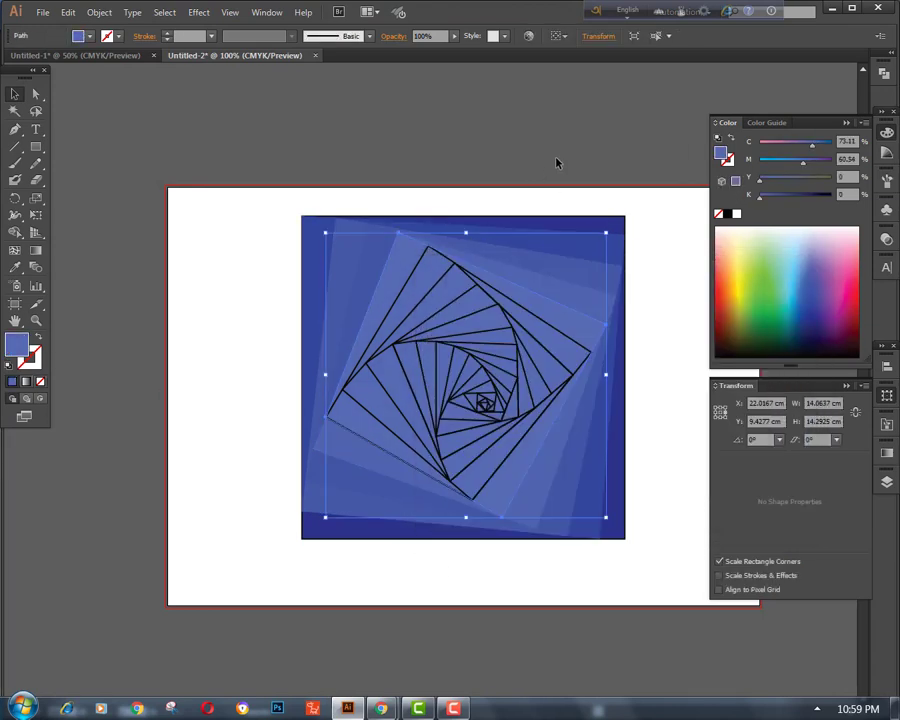
click(556, 161)
click(588, 351)
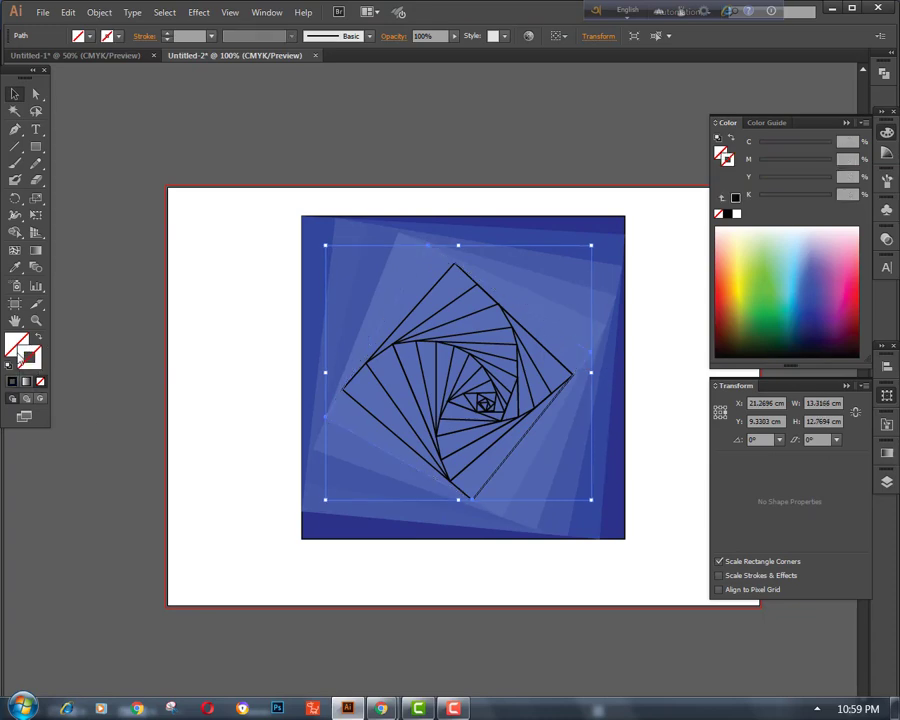
- Fill the current square and the next inner square with progressively lighter blues
double_click(16, 344)
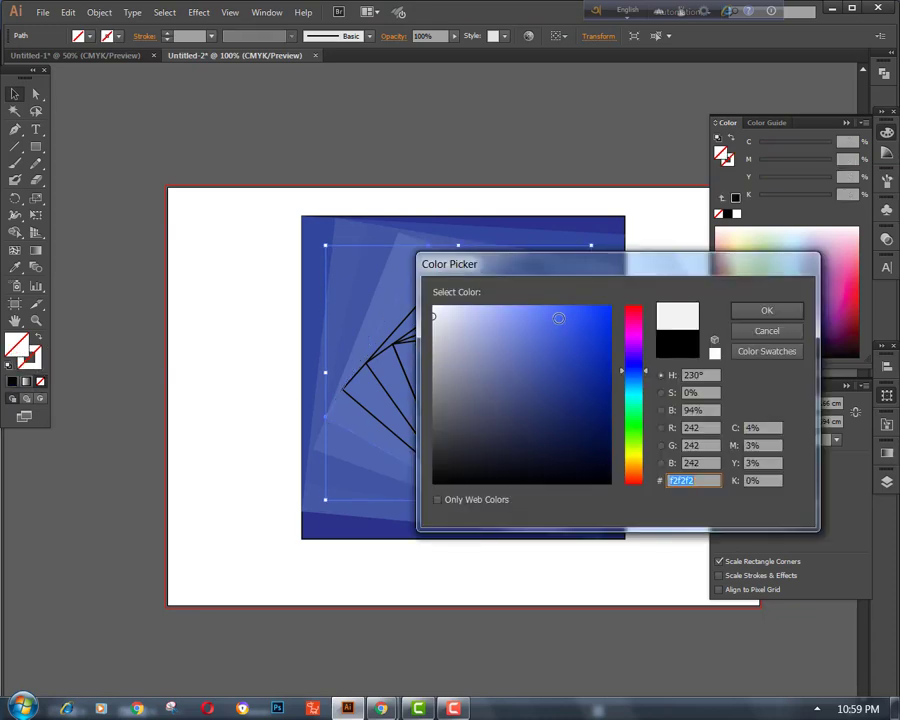
click(548, 315)
click(766, 311)
click(589, 192)
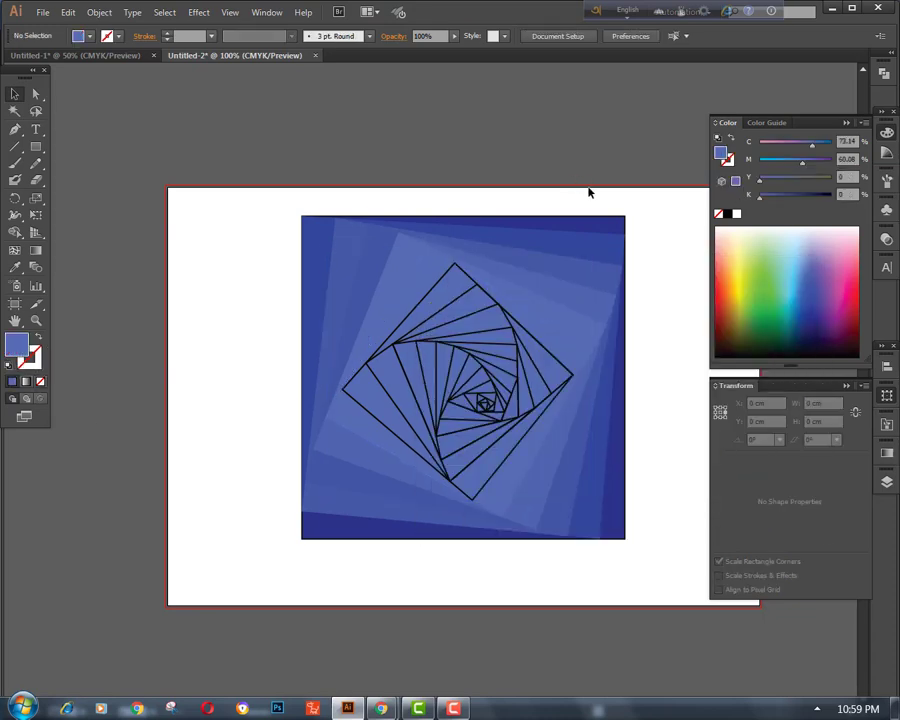
click(567, 339)
double_click(16, 344)
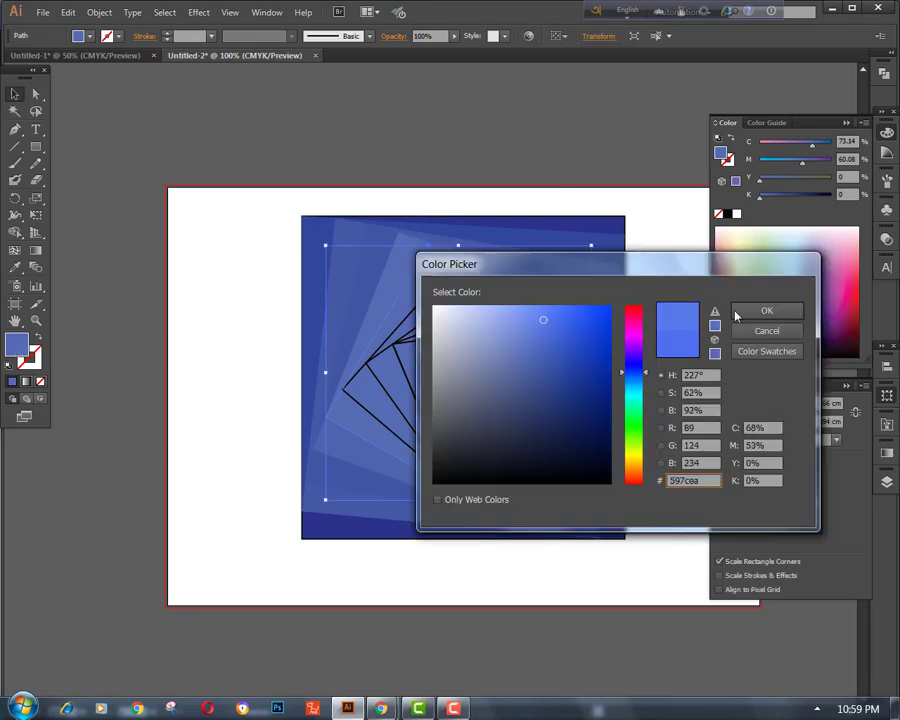
click(740, 313)
click(546, 147)
- Give the next spiral square a new, slightly lighter blue fill
click(560, 364)
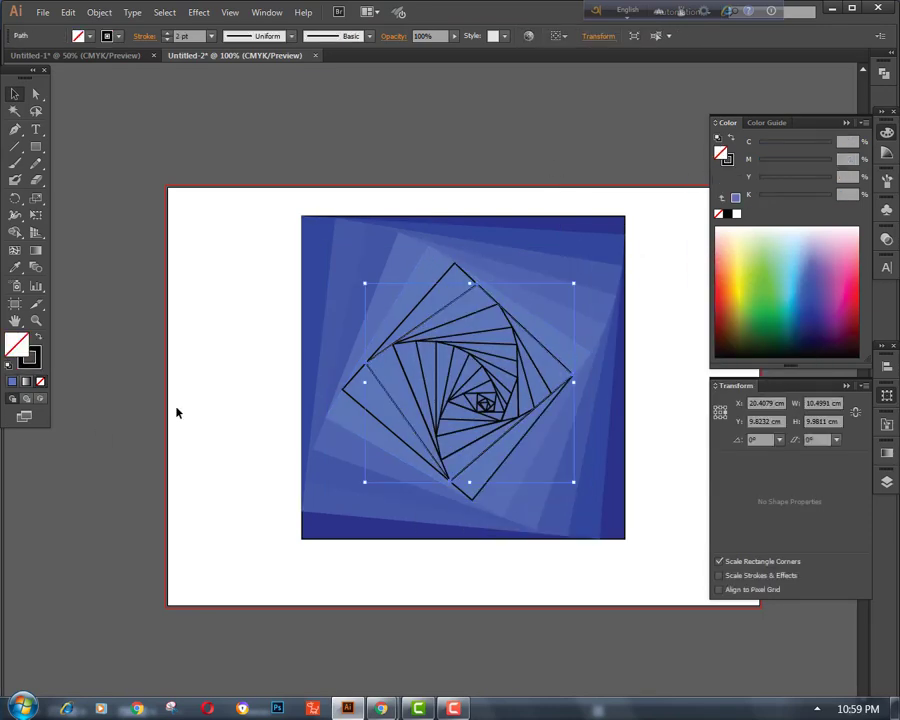
double_click(16, 344)
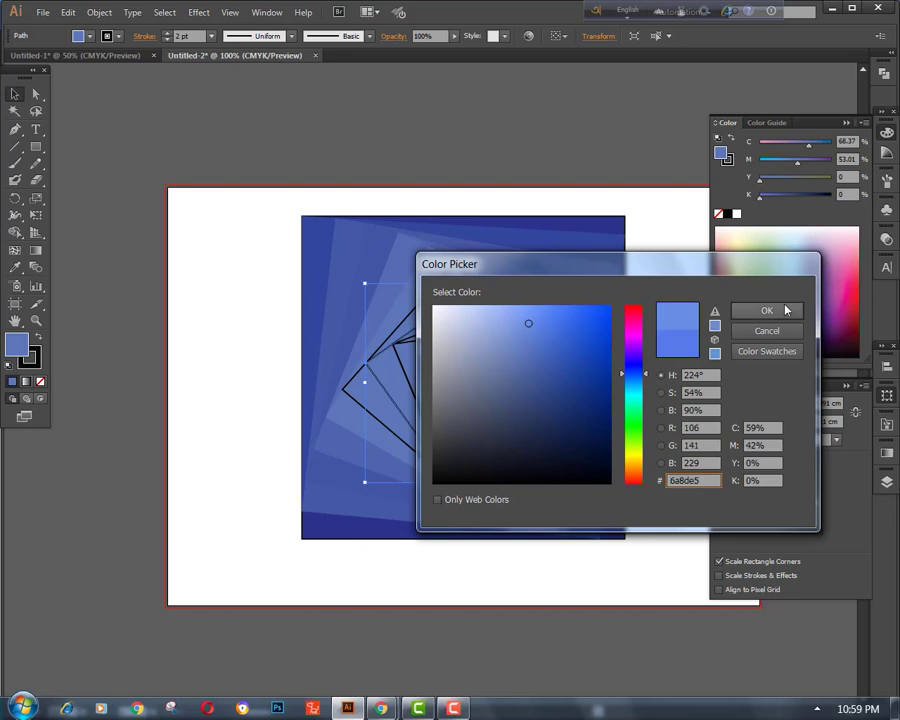
click(766, 311)
click(230, 370)
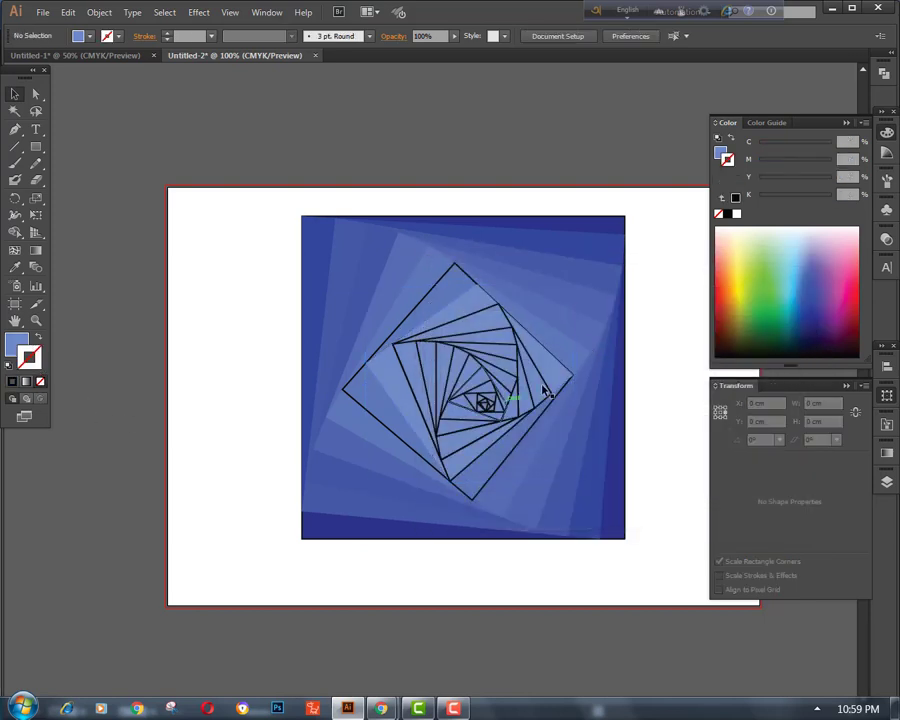
- Eyedrop a blue from the artwork and fill the next two inner squares with #5e76b9 and #6680bc
click(440, 287)
click(31, 355)
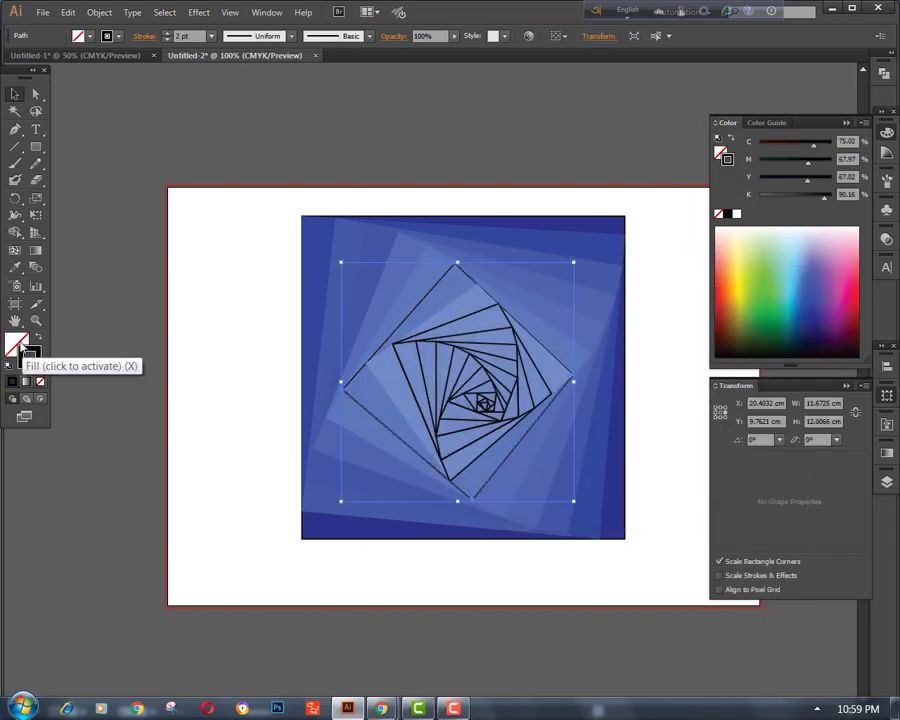
click(16, 341)
key(i)
click(420, 261)
double_click(30, 336)
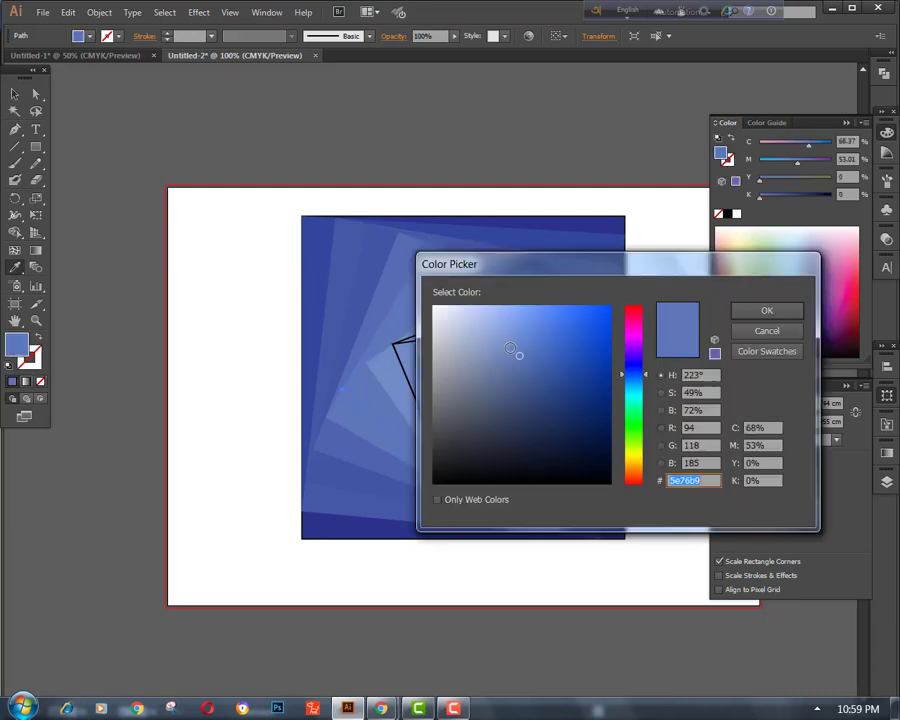
click(736, 311)
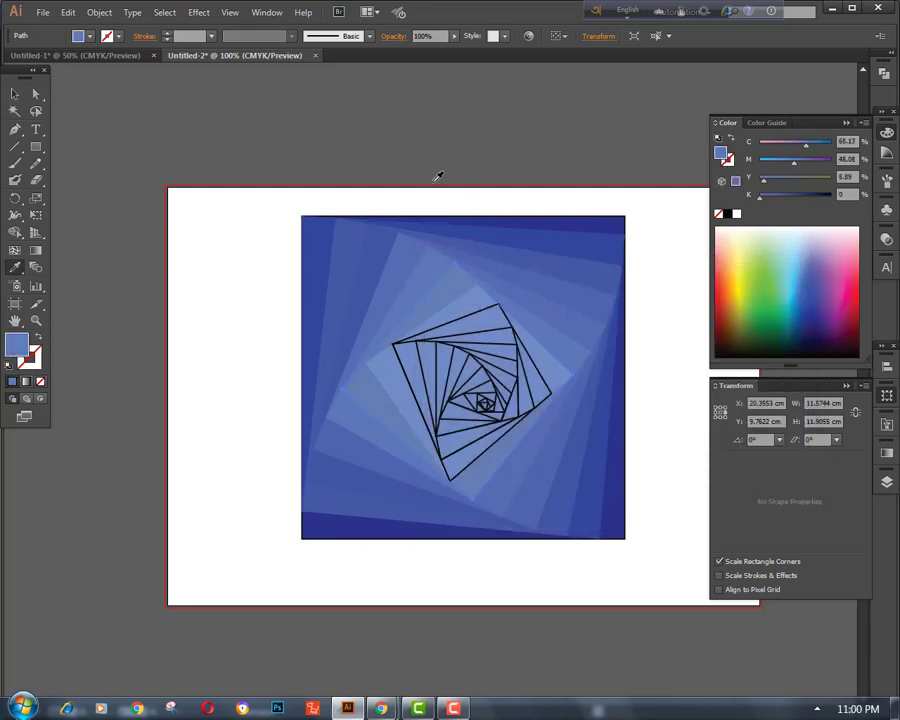
click(83, 345)
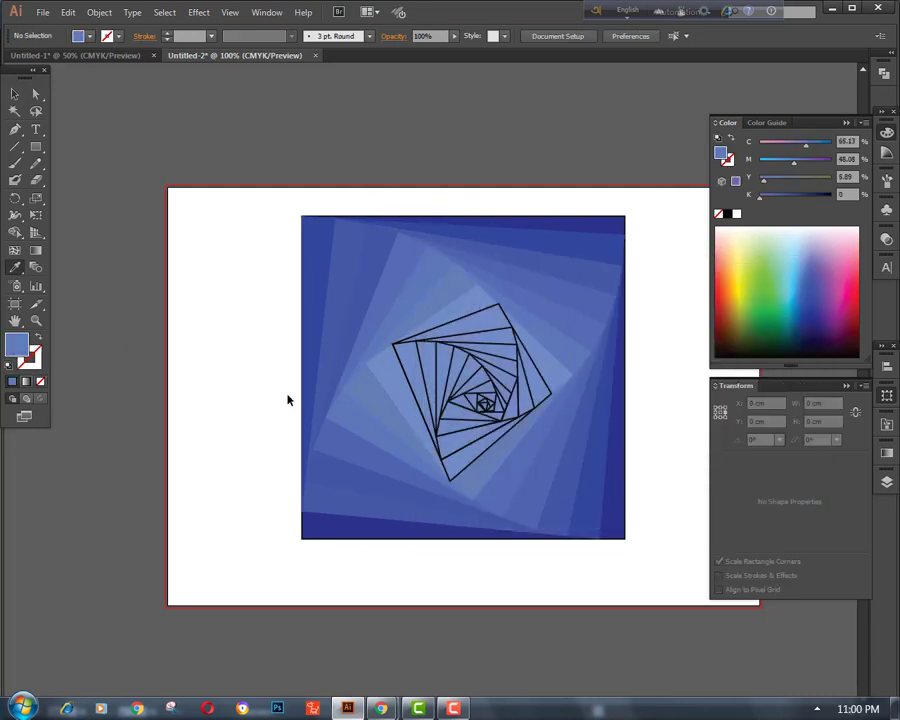
ctrl+click(433, 293)
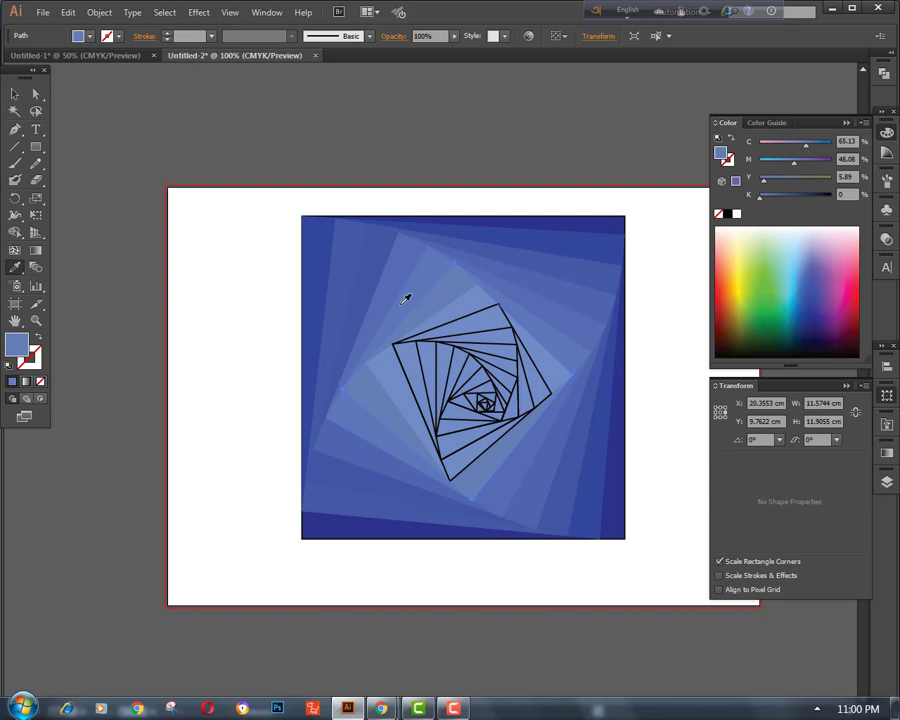
double_click(29, 352)
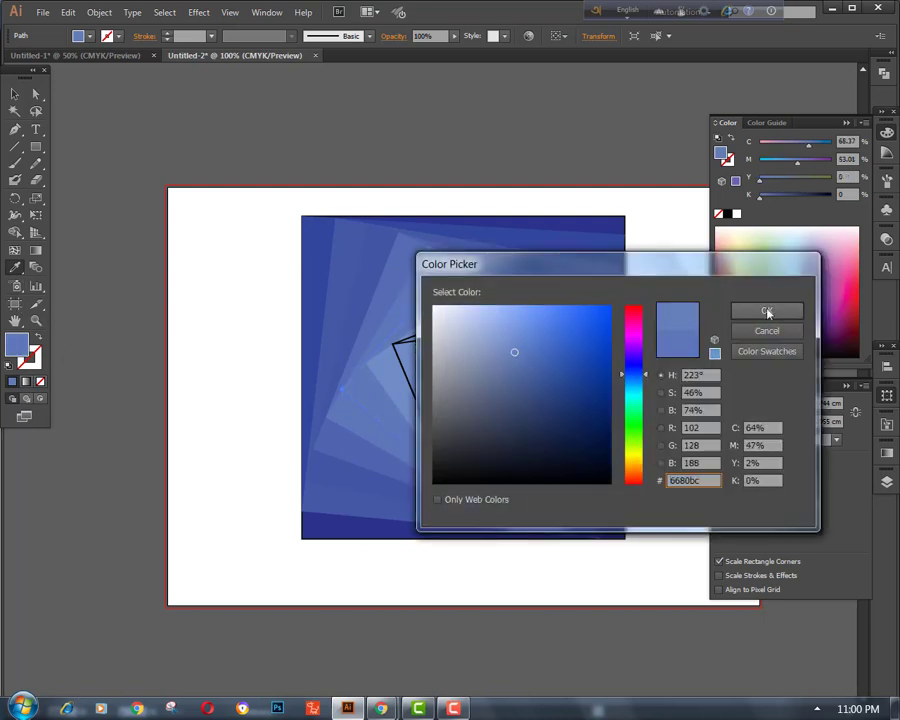
click(767, 311)
ctrl+click(176, 537)
- Fill the next two spiral squares with lighter blue shades
ctrl+click(456, 307)
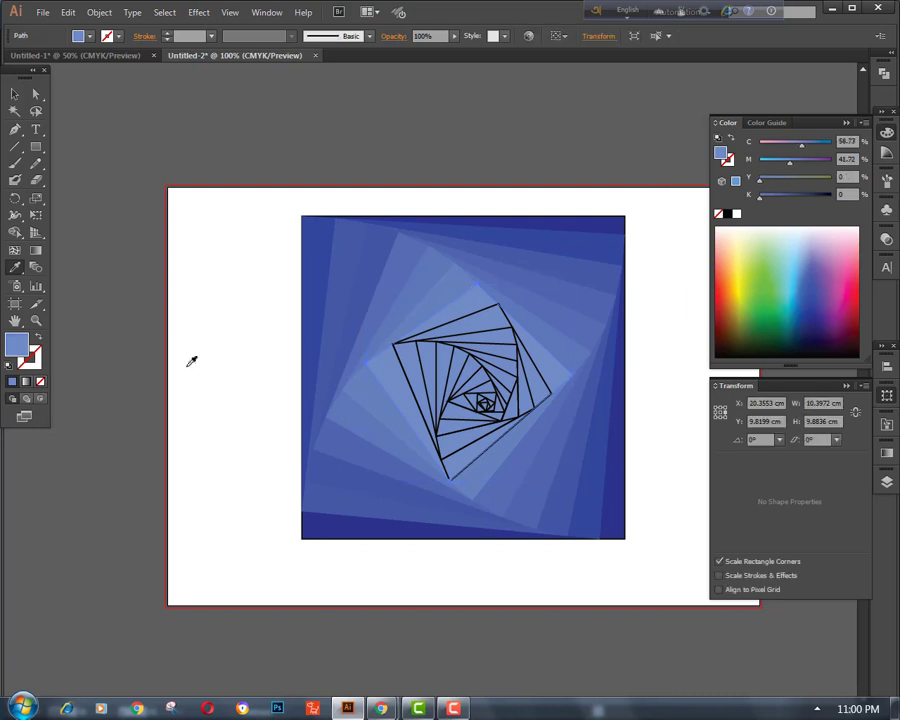
click(12, 271)
click(394, 297)
double_click(14, 348)
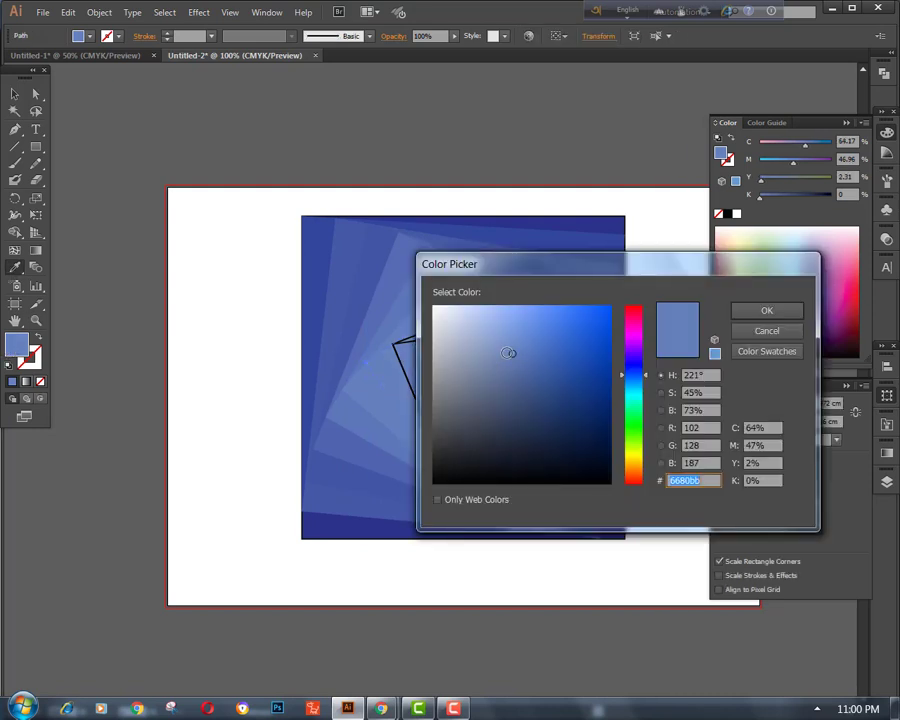
key(Return)
ctrl+click(98, 532)
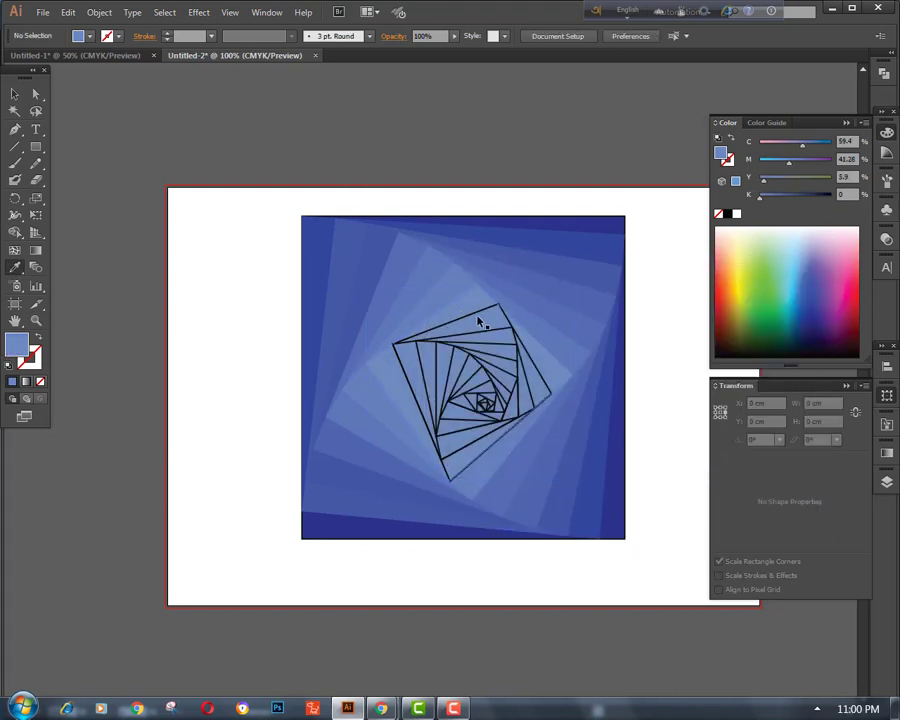
ctrl+click(420, 425)
double_click(16, 344)
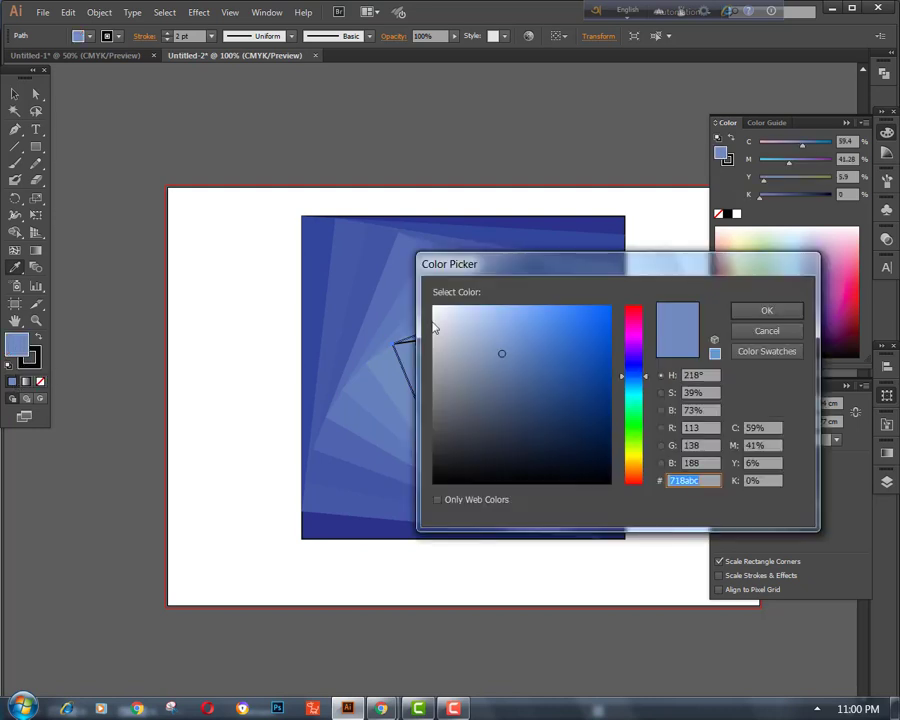
click(766, 310)
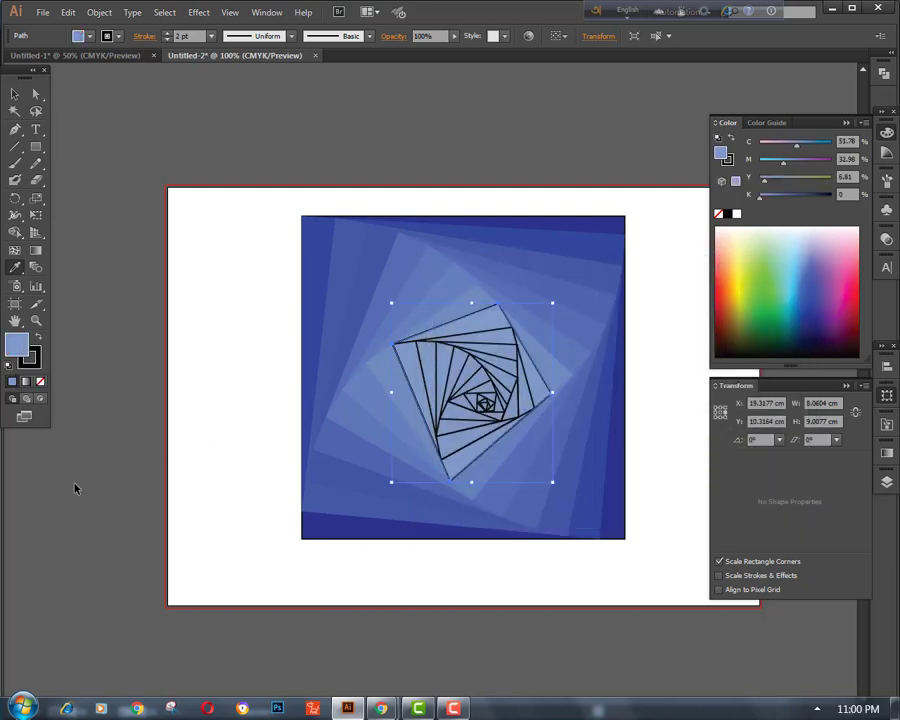
click(74, 486)
- Try a lavender fill on the next inner square, then remove its fill
ctrl+click(474, 312)
double_click(16, 346)
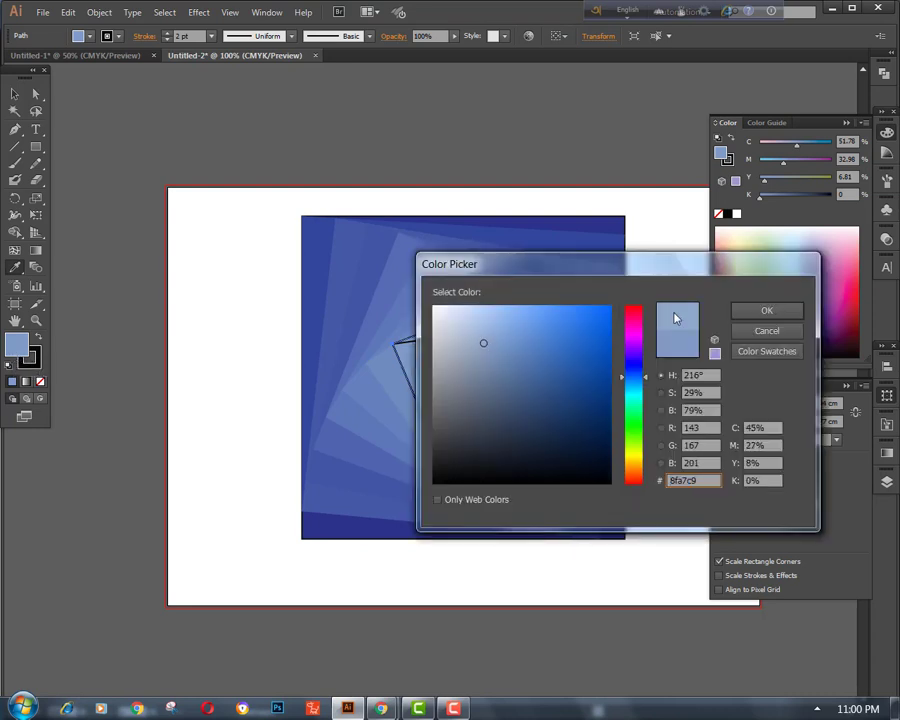
click(478, 323)
click(638, 356)
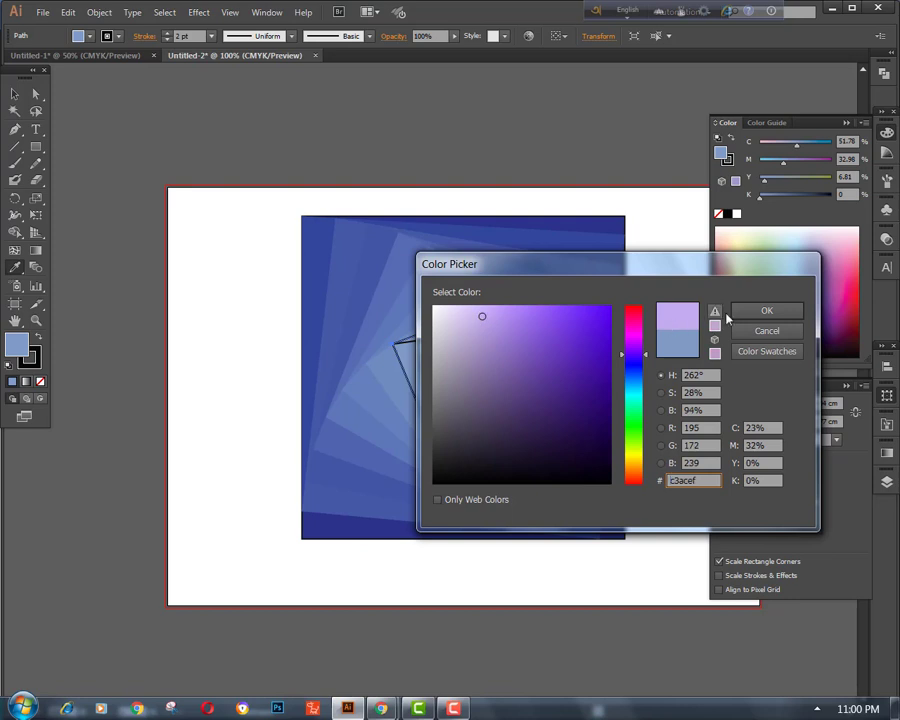
click(735, 313)
key(ctrl+z)
key(ctrl+shift+z)
click(437, 333)
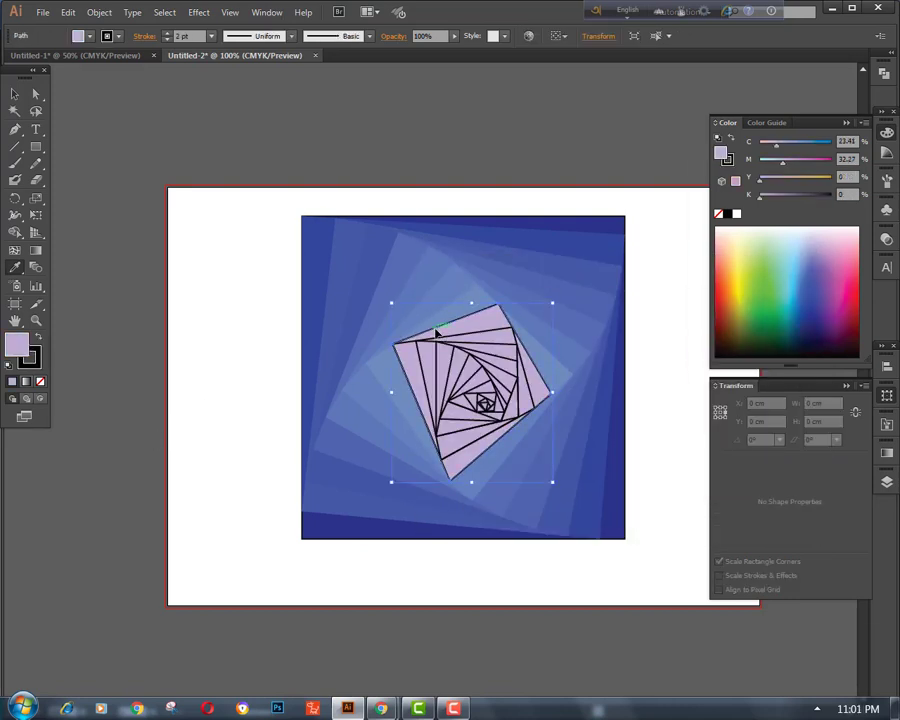
key(slash)
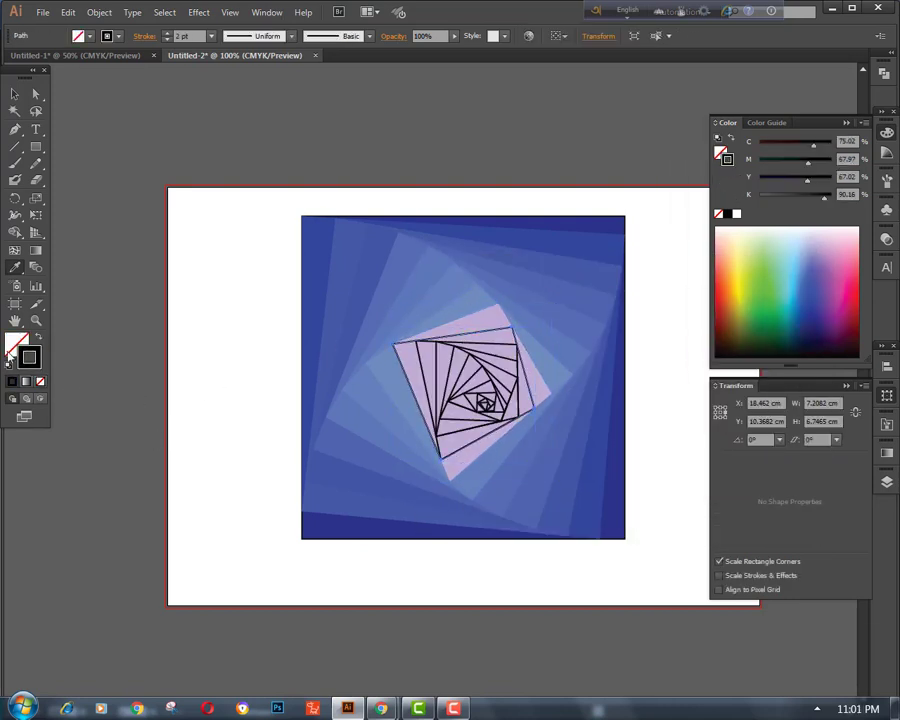
- Fill two inner squares with pale light blue
double_click(12, 358)
click(480, 313)
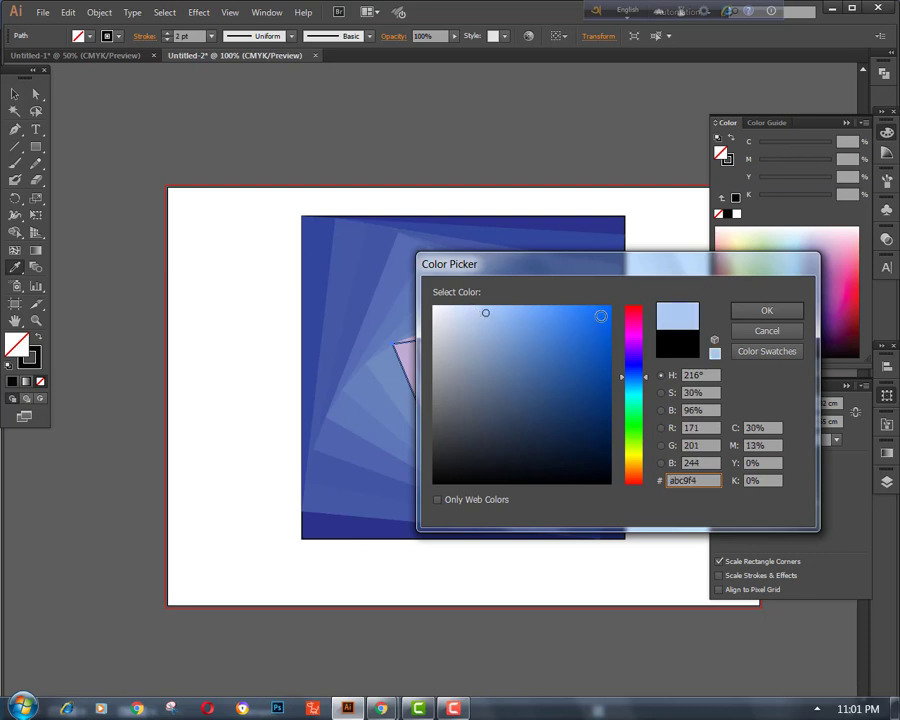
click(766, 310)
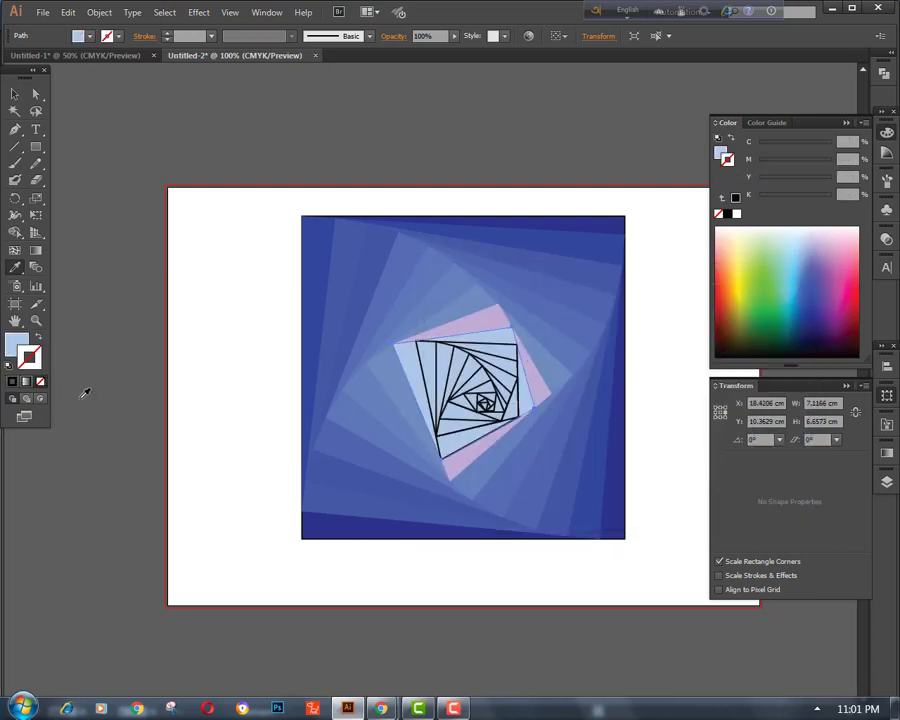
click(500, 344)
click(492, 343)
double_click(16, 345)
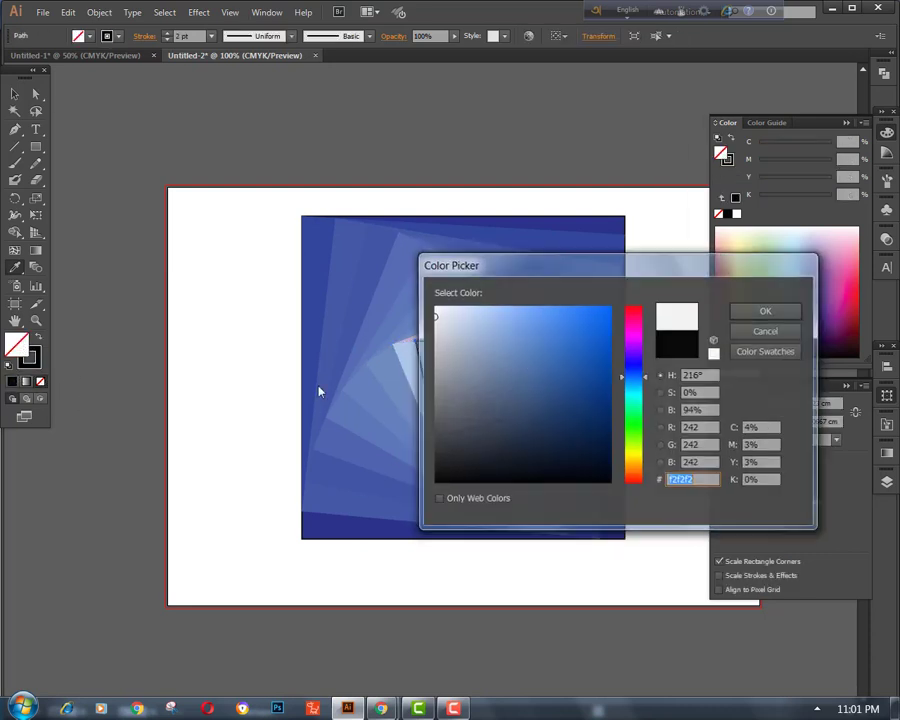
click(474, 312)
click(767, 311)
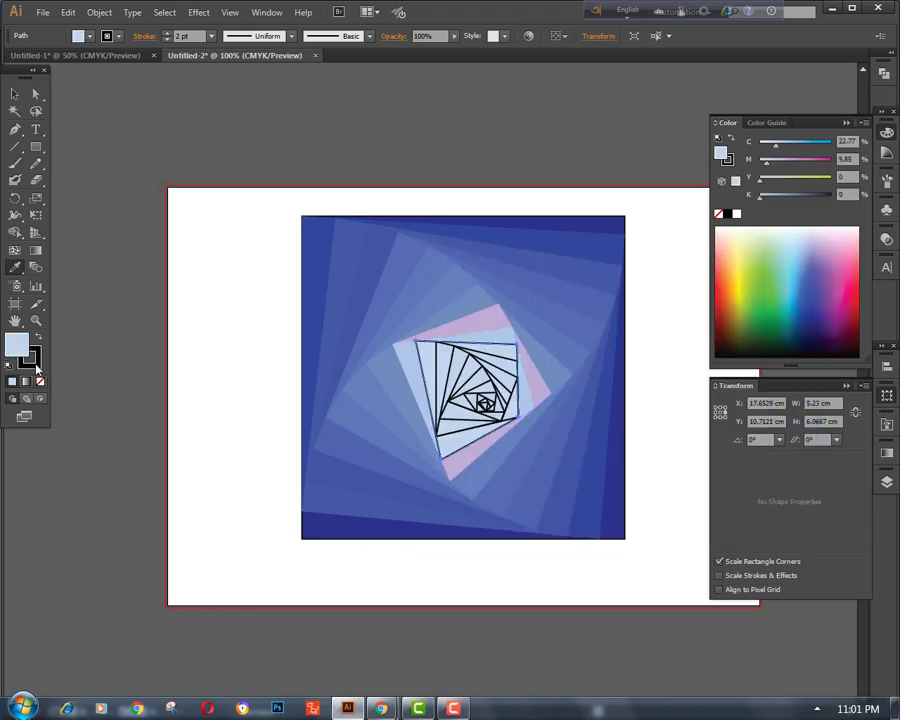
click(84, 439)
- Fill the next inner square light blue and remove its stroke
click(522, 358)
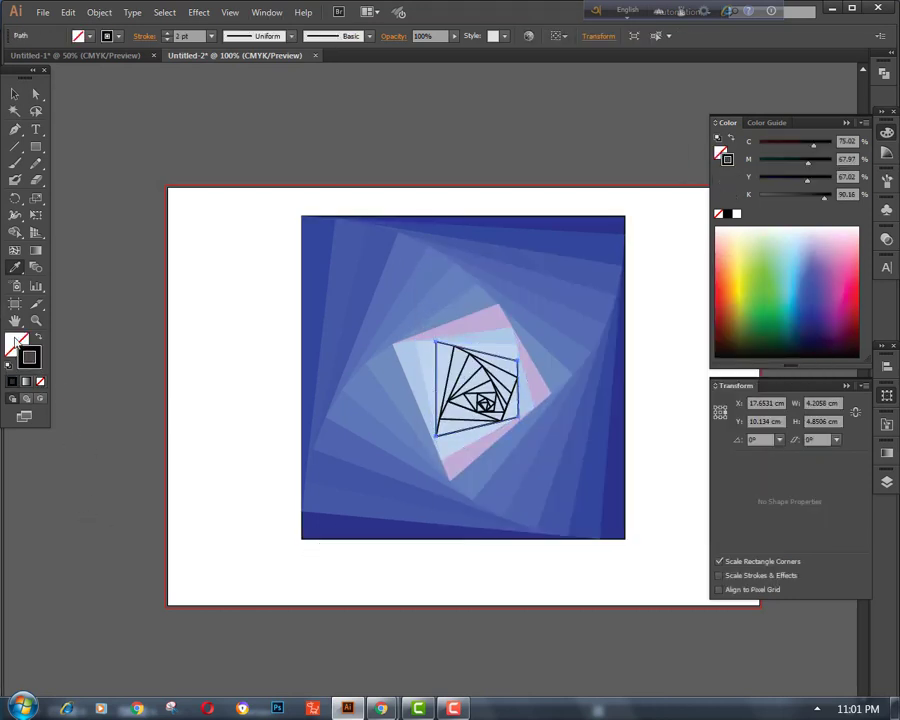
double_click(16, 345)
click(464, 310)
click(766, 308)
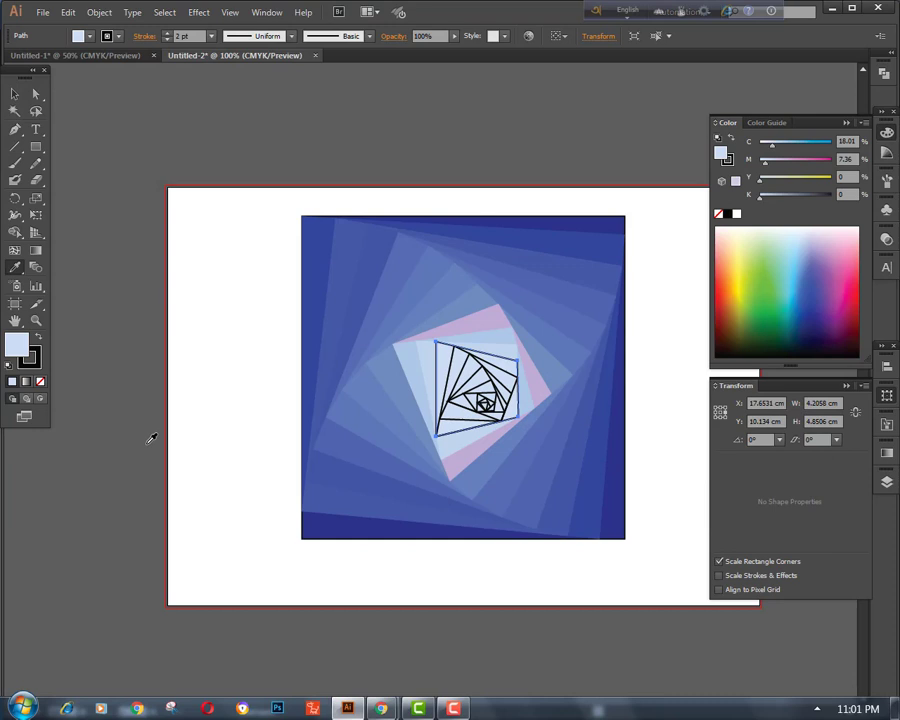
click(31, 359)
click(40, 381)
click(84, 392)
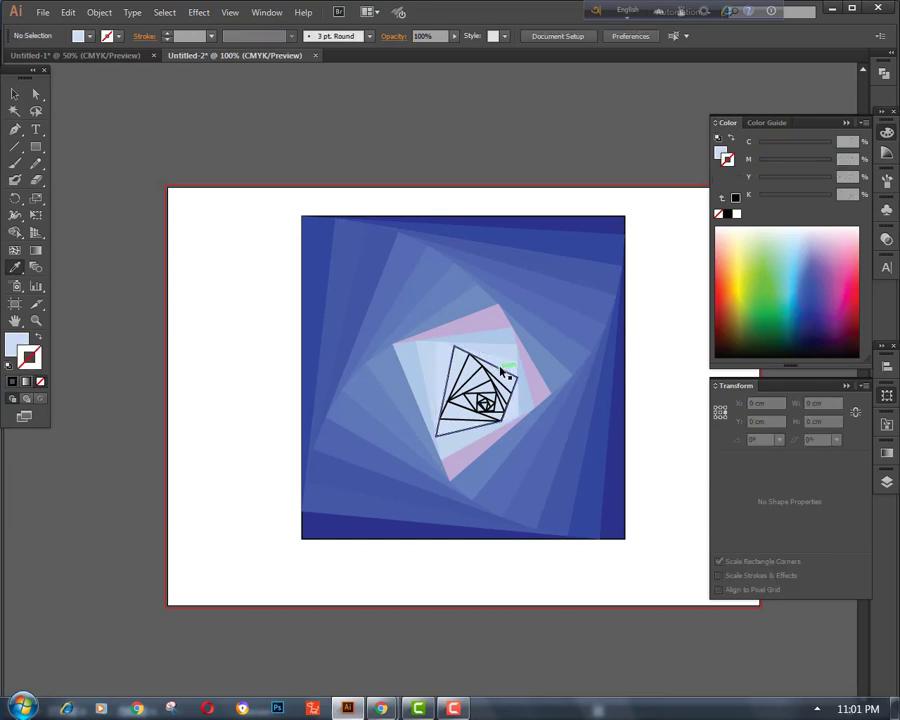
- Give the next inner squares very pale and pale light blue fills
click(501, 368)
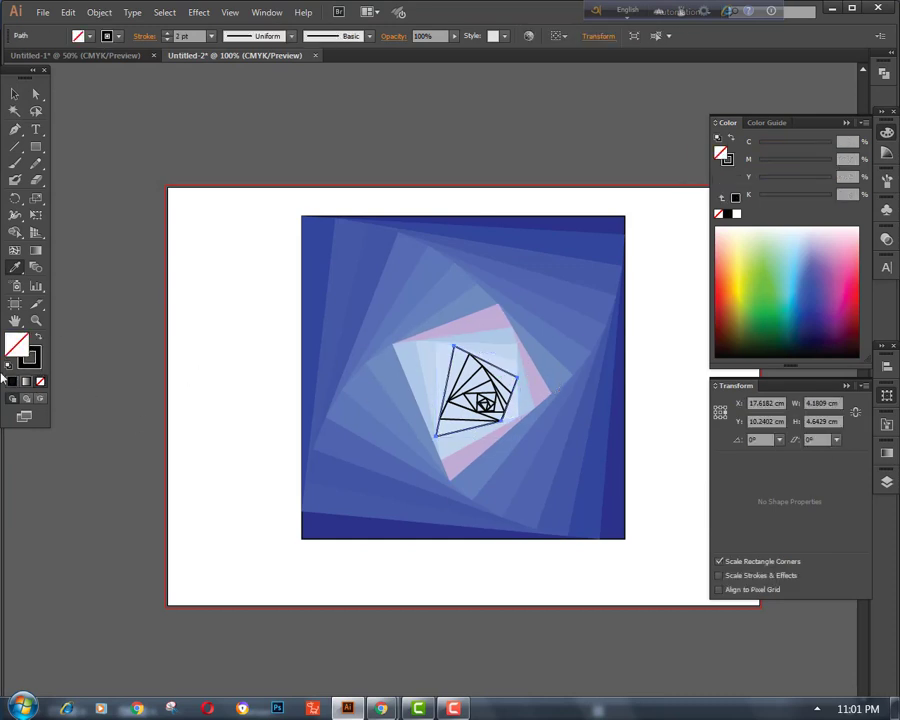
double_click(16, 345)
click(457, 312)
click(766, 311)
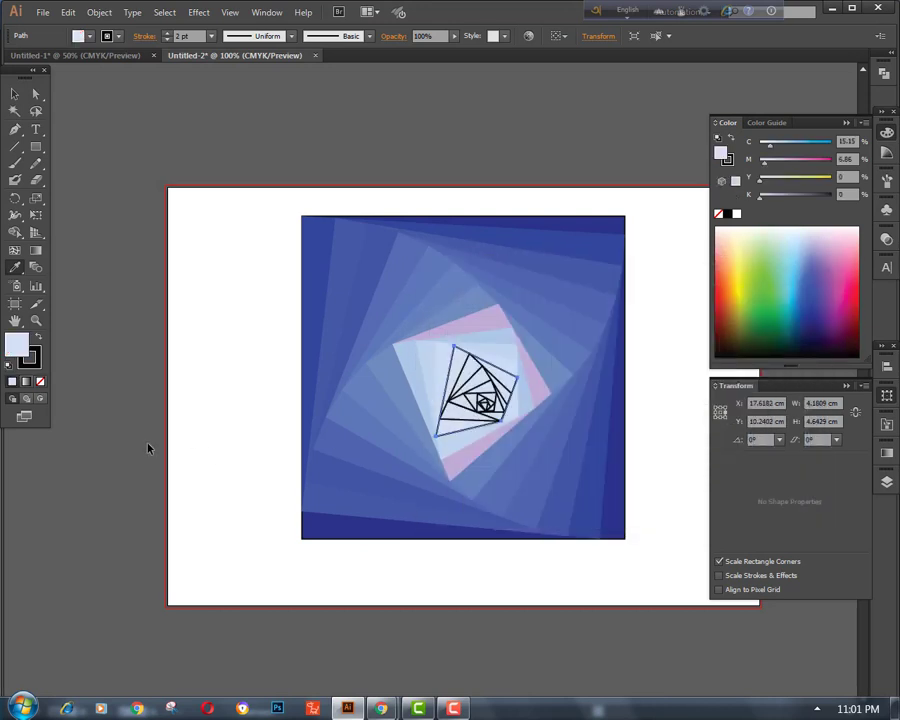
click(148, 445)
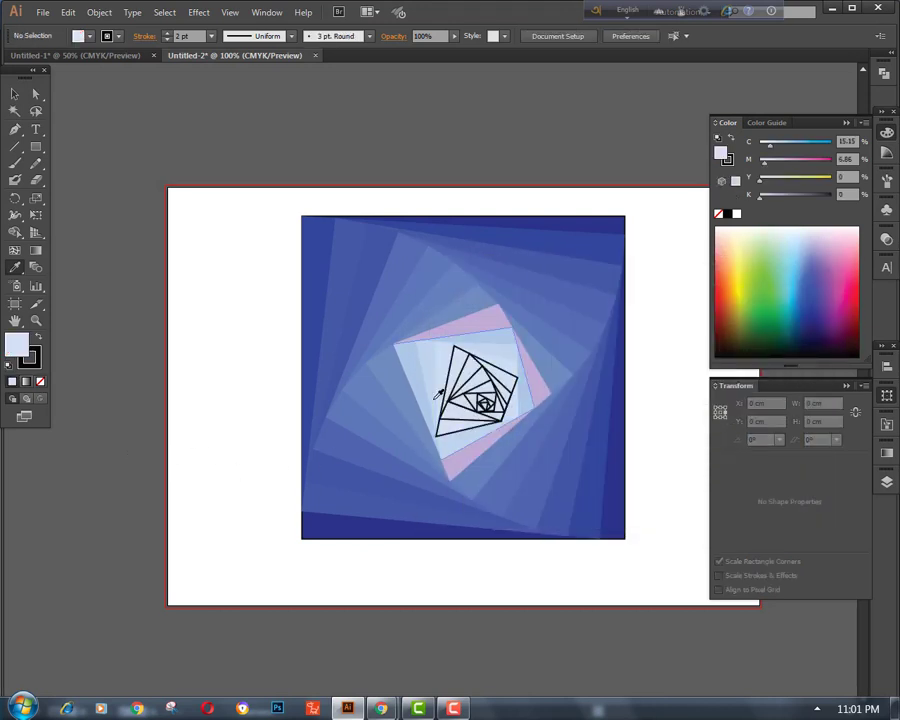
click(512, 377)
double_click(16, 344)
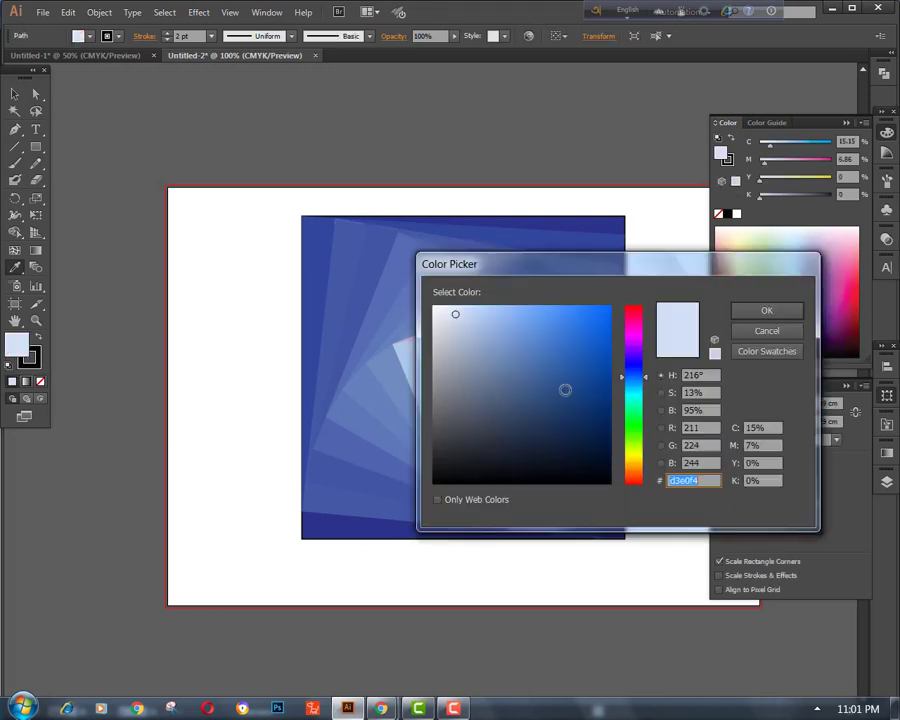
click(474, 373)
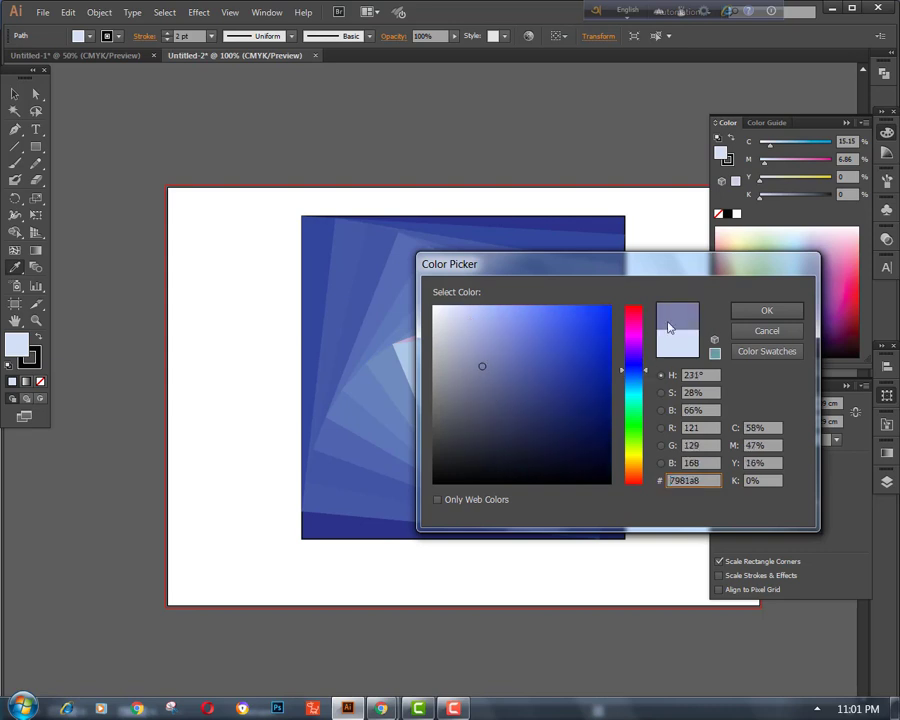
click(766, 310)
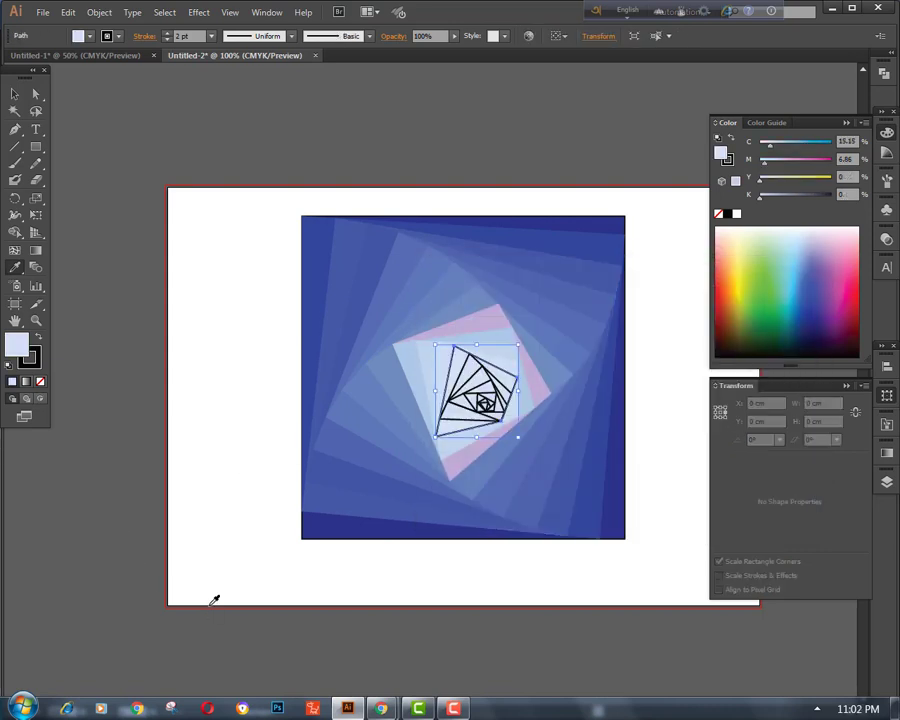
double_click(16, 344)
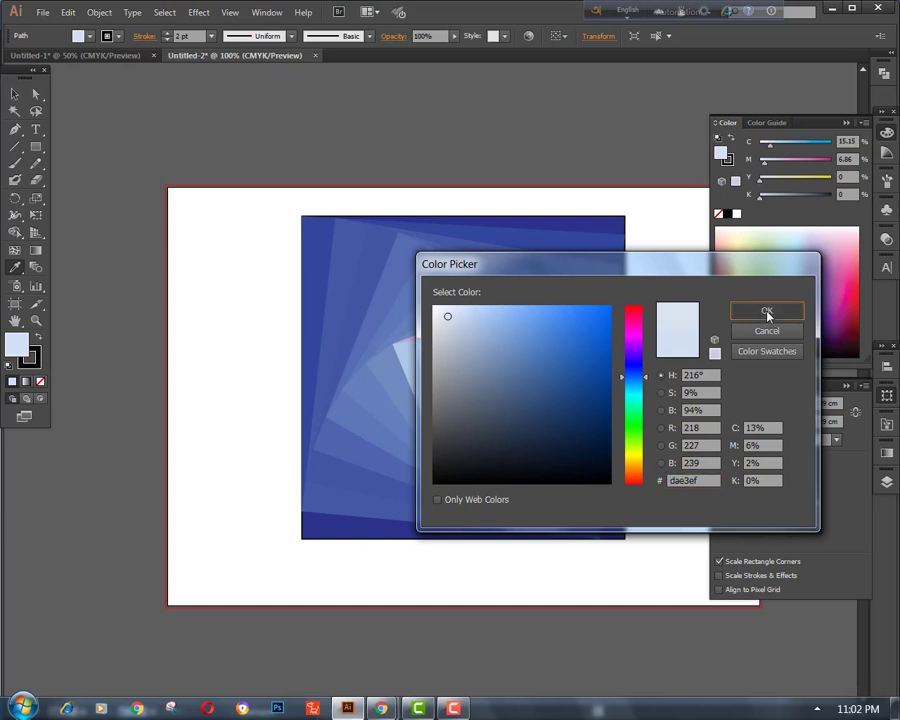
click(750, 310)
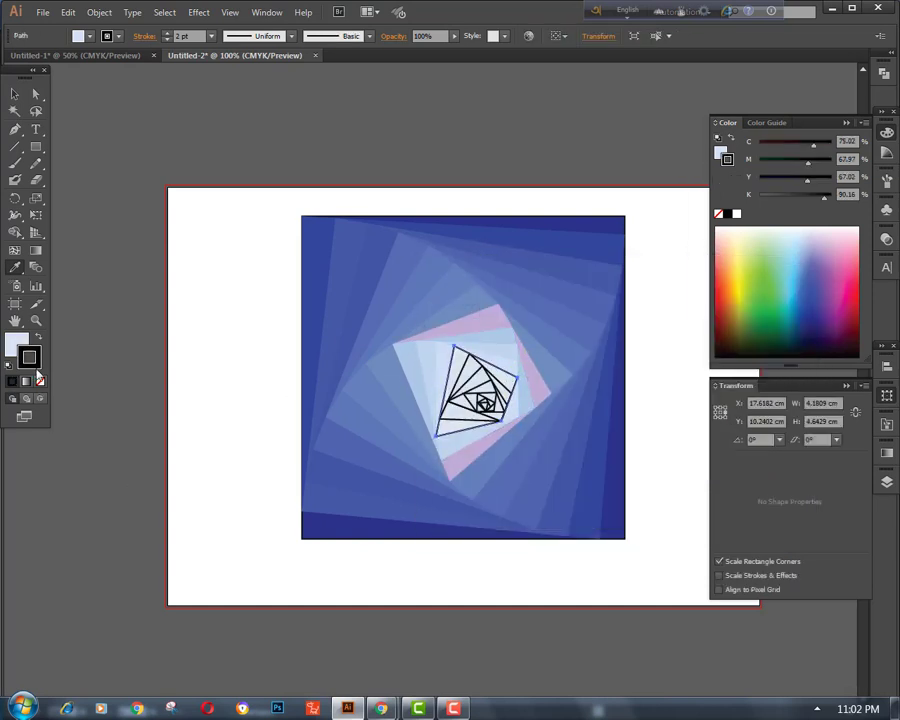
- Fill the next smaller triangle light blue and remove its outline
click(118, 436)
click(453, 383)
double_click(12, 347)
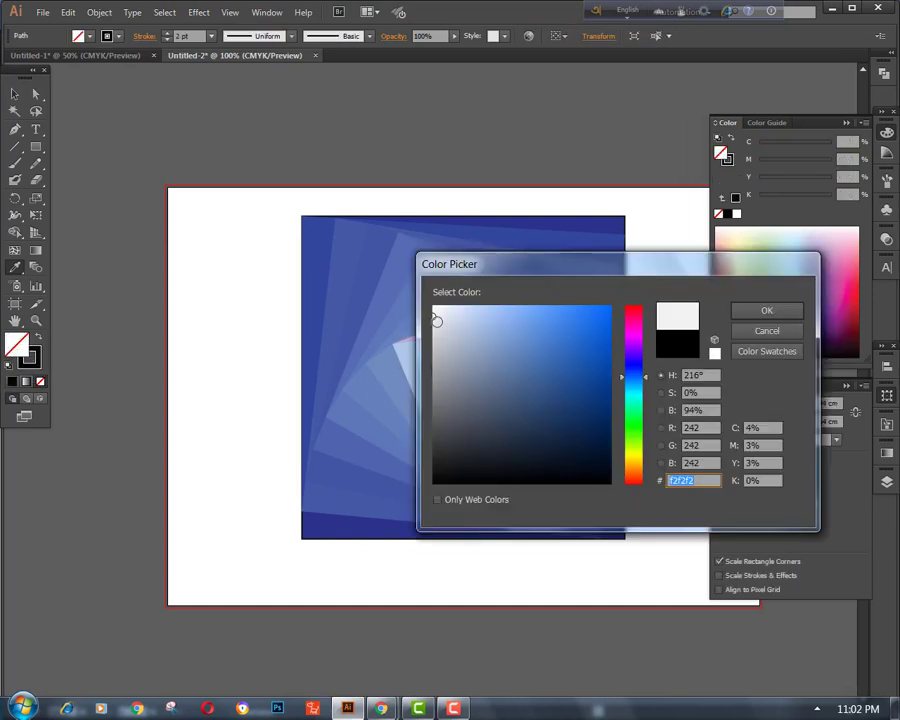
click(442, 311)
click(766, 310)
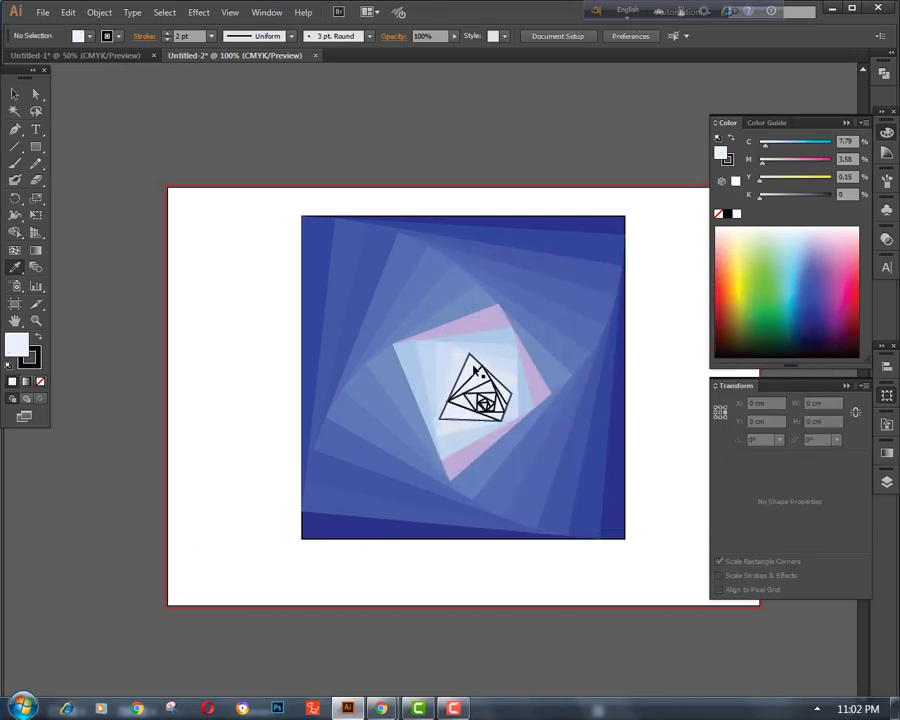
click(40, 381)
key(ctrl+shift+a)
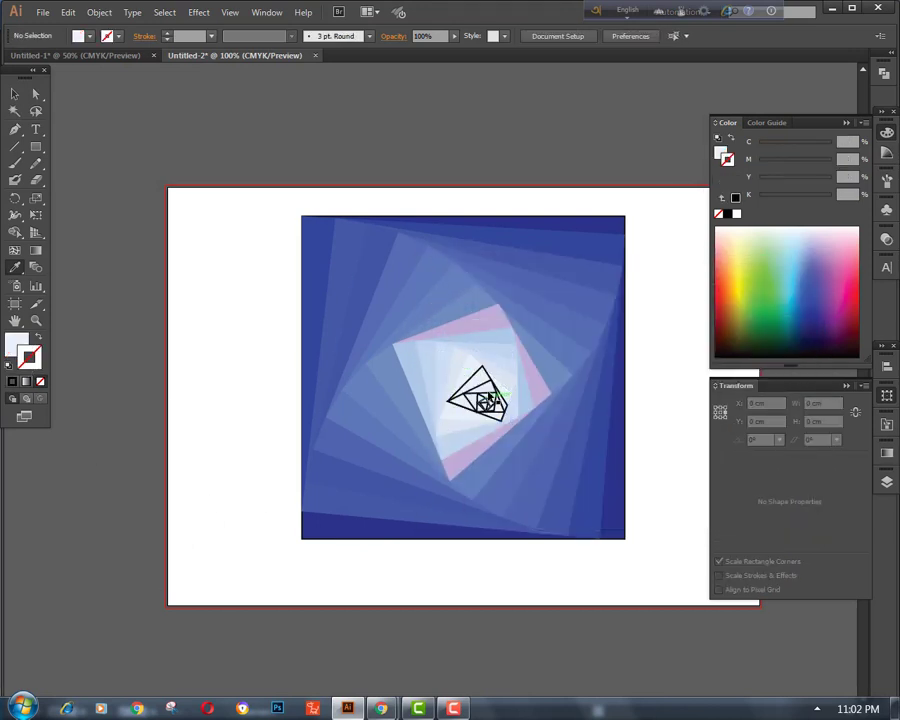
- Fill the last inner triangles with near-white #f0f3f7
click(478, 380)
double_click(16, 347)
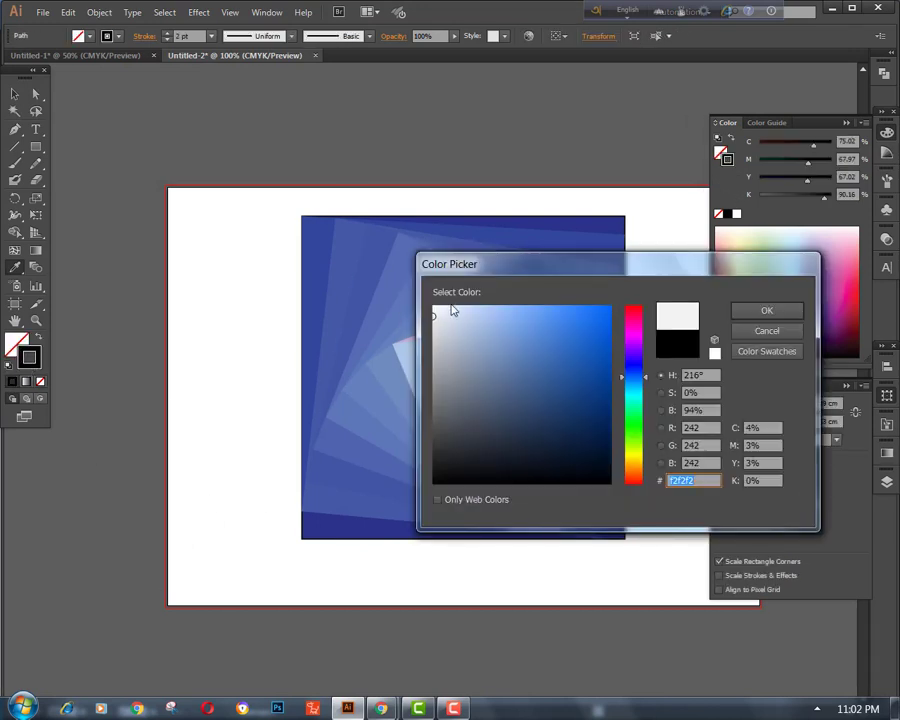
click(766, 310)
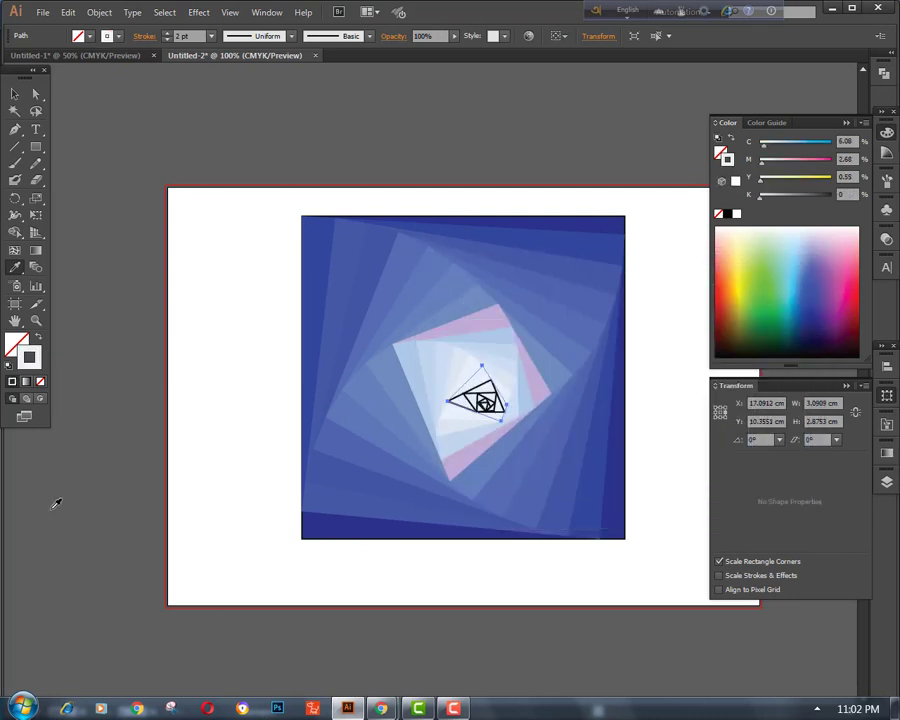
key(ctrl+shift+a)
click(456, 400)
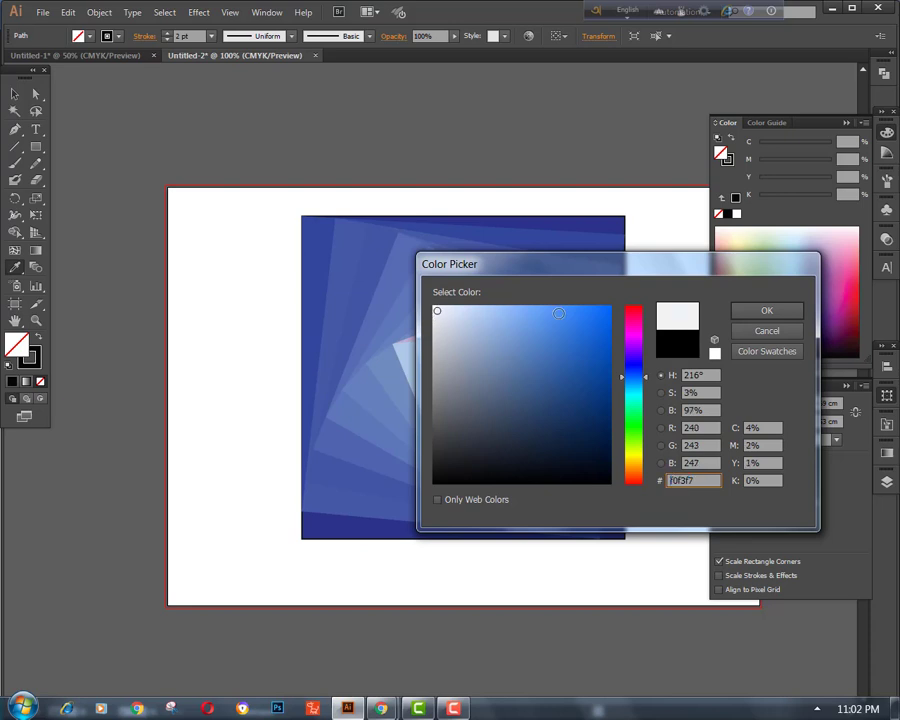
click(765, 311)
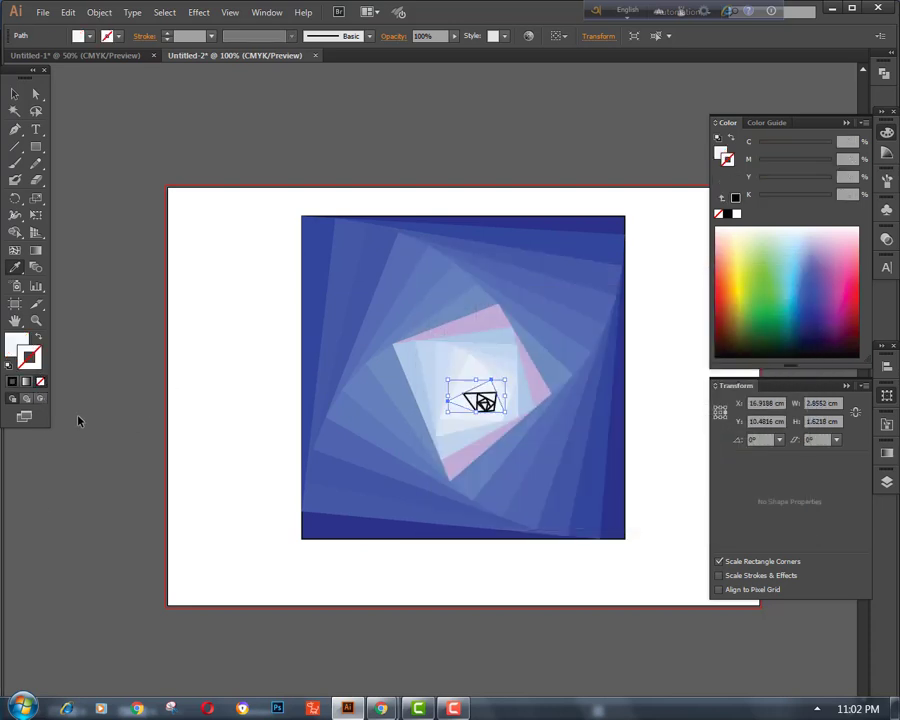
key(ctrl+shift+a)
key(ctrl+plus)
key(ctrl+plus)
key(ctrl+plus)
- Fill the small centre shape near-white and remove its black outline
scroll(450, 400, right, 5)
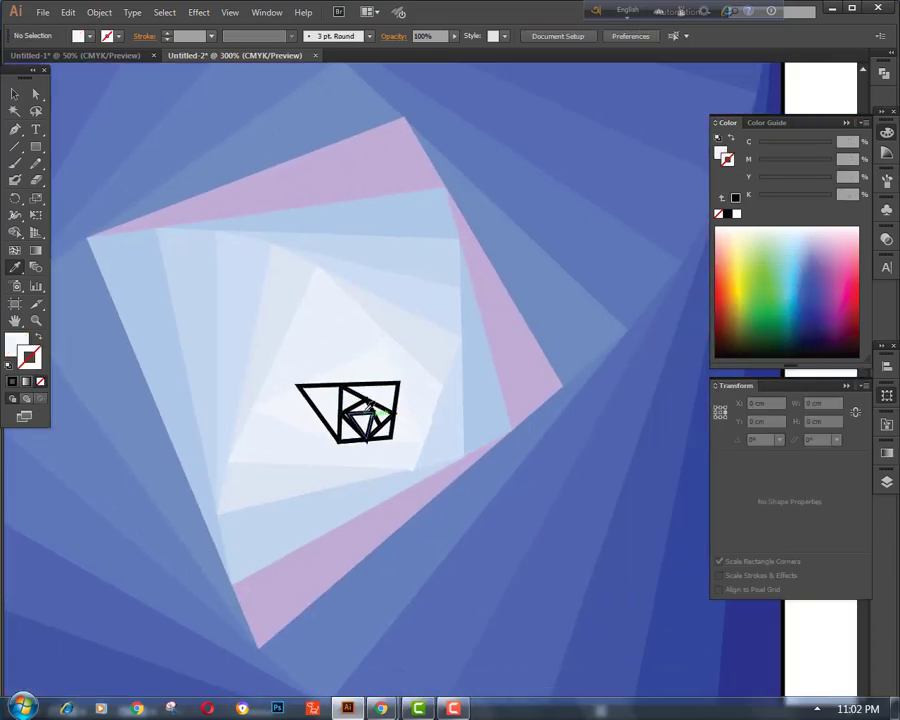
click(320, 395)
double_click(17, 342)
click(458, 316)
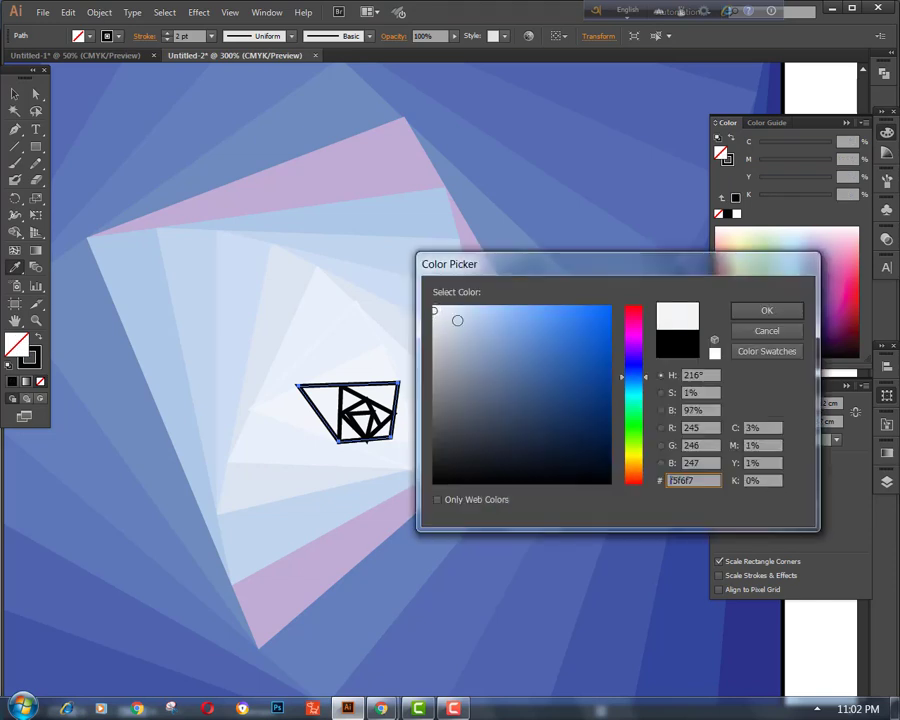
click(782, 310)
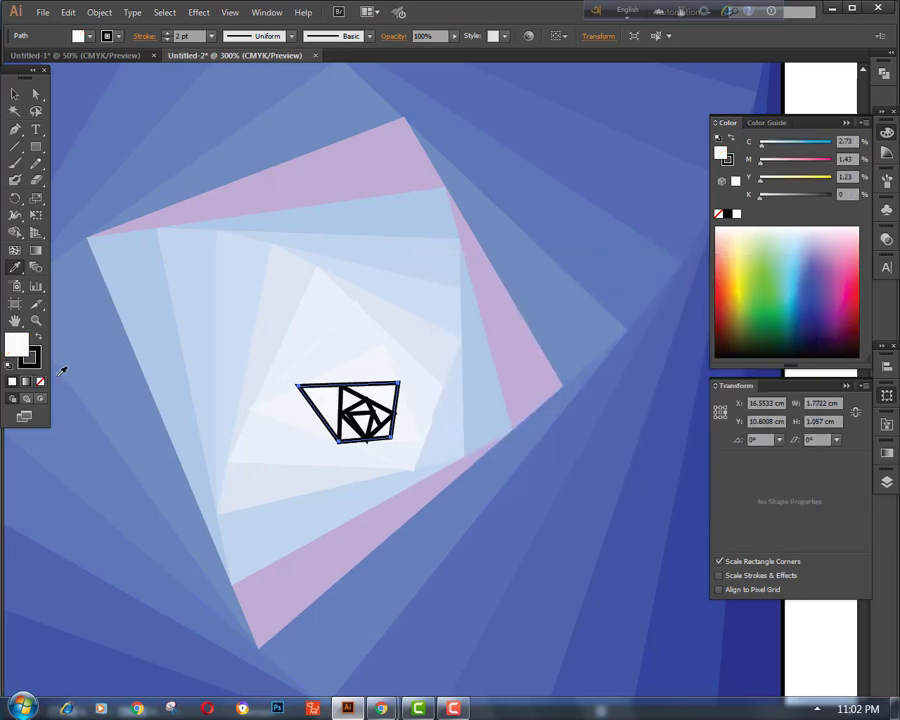
click(88, 624)
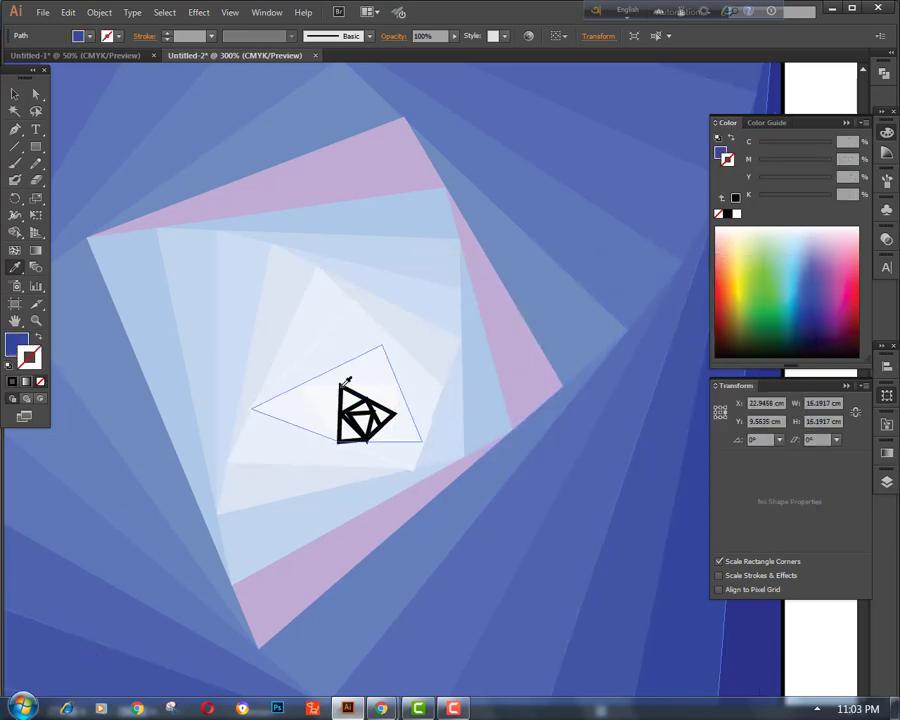
- Fill the small black centre triangle white
click(352, 390)
double_click(17, 343)
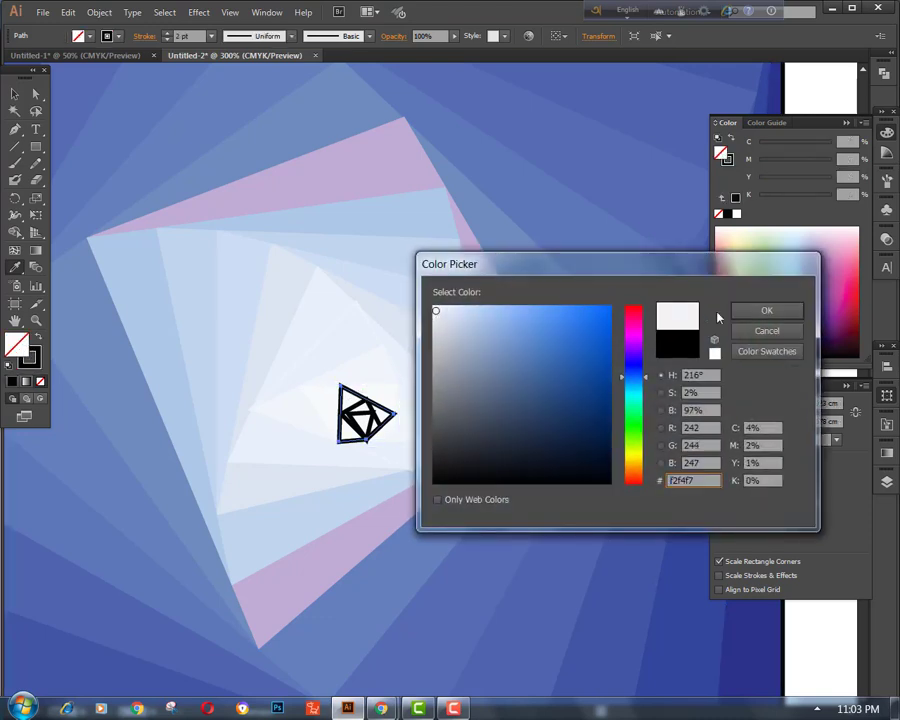
click(740, 310)
click(401, 480)
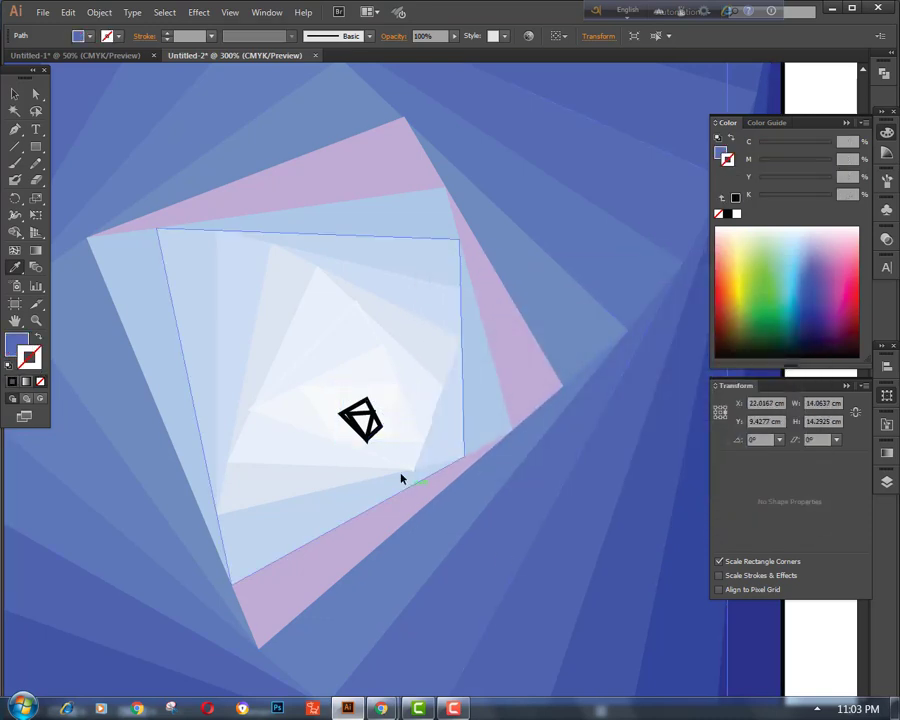
click(360, 402)
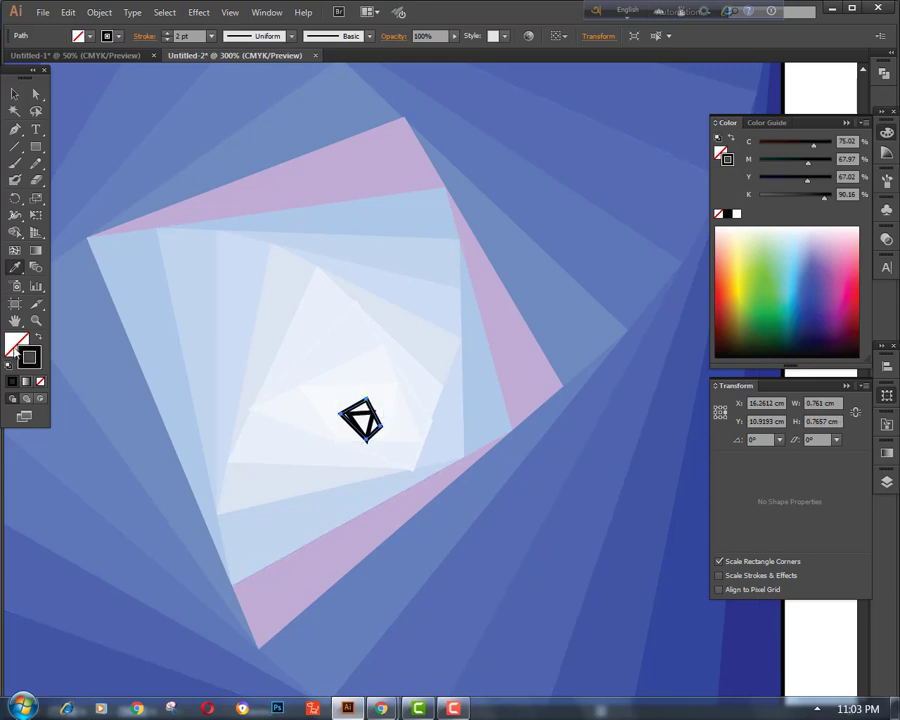
double_click(16, 345)
click(762, 311)
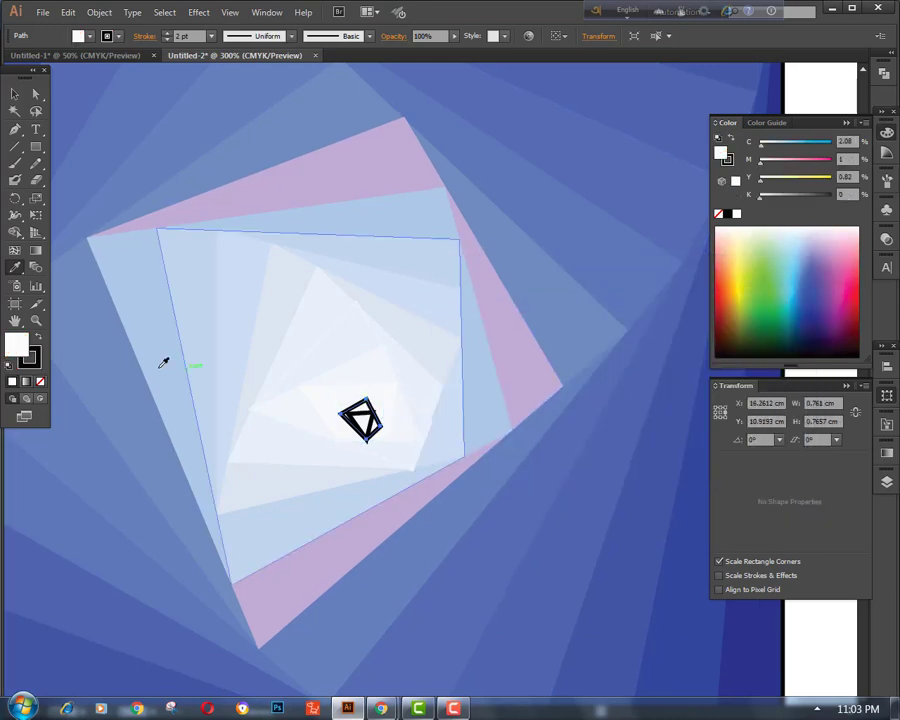
- Fill the innermost triangle with the background blue instead of green
click(592, 520)
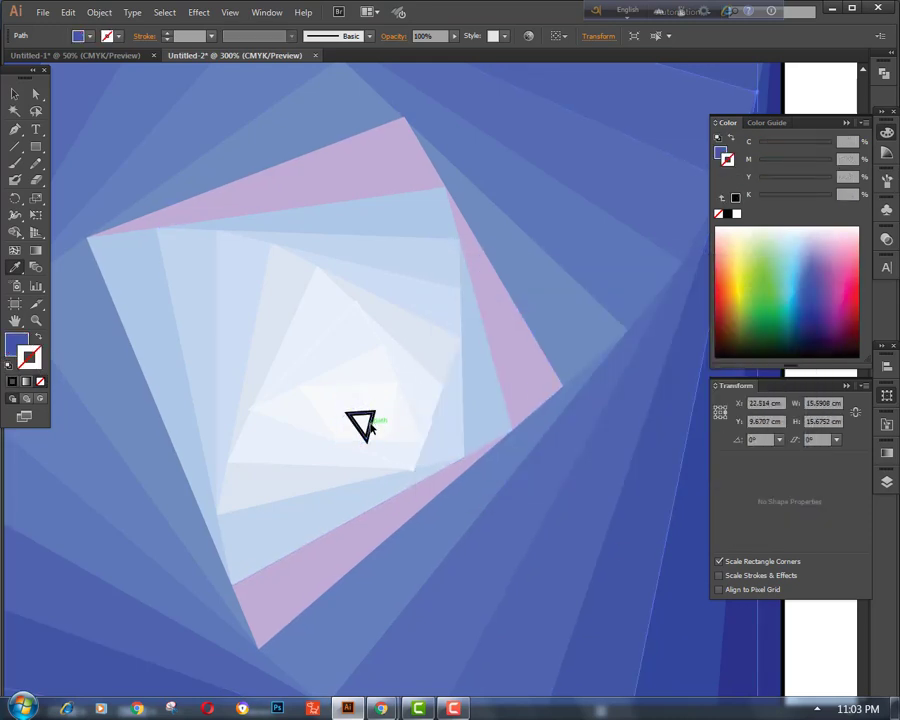
click(362, 425)
double_click(28, 355)
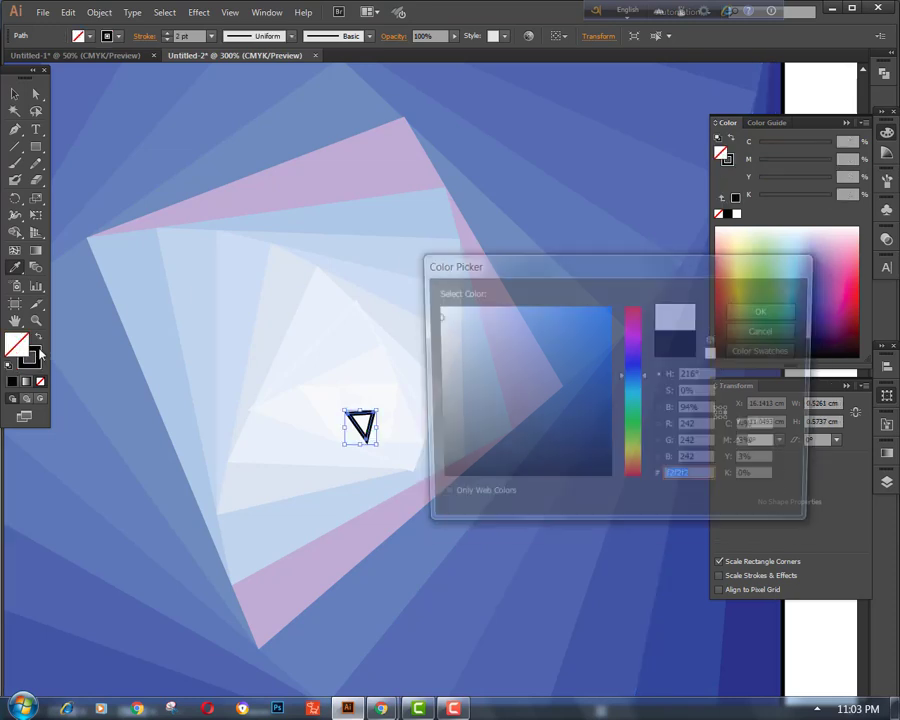
click(554, 366)
click(766, 311)
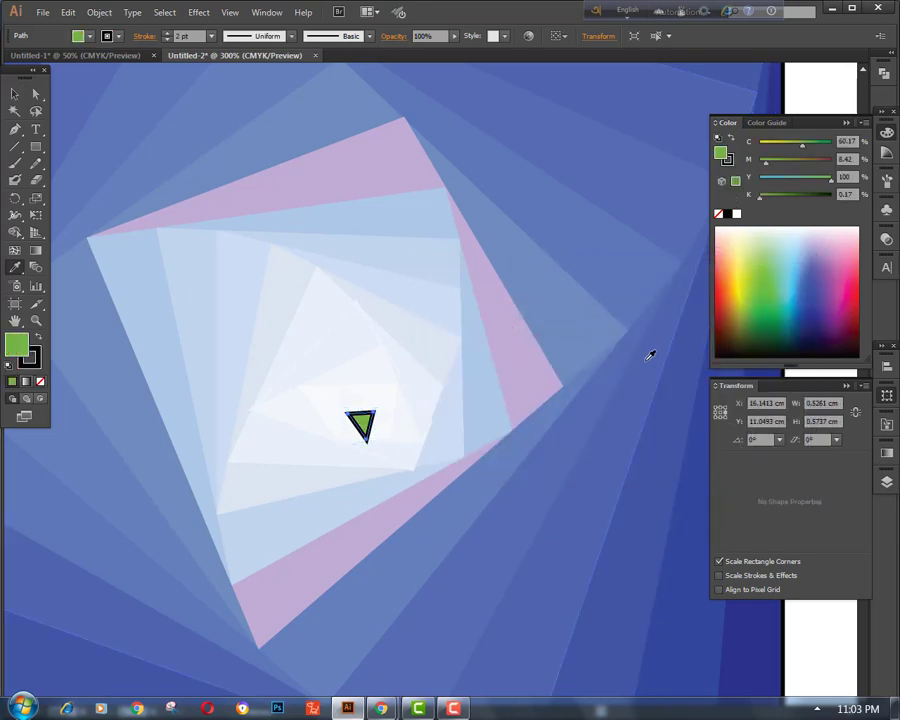
click(591, 540)
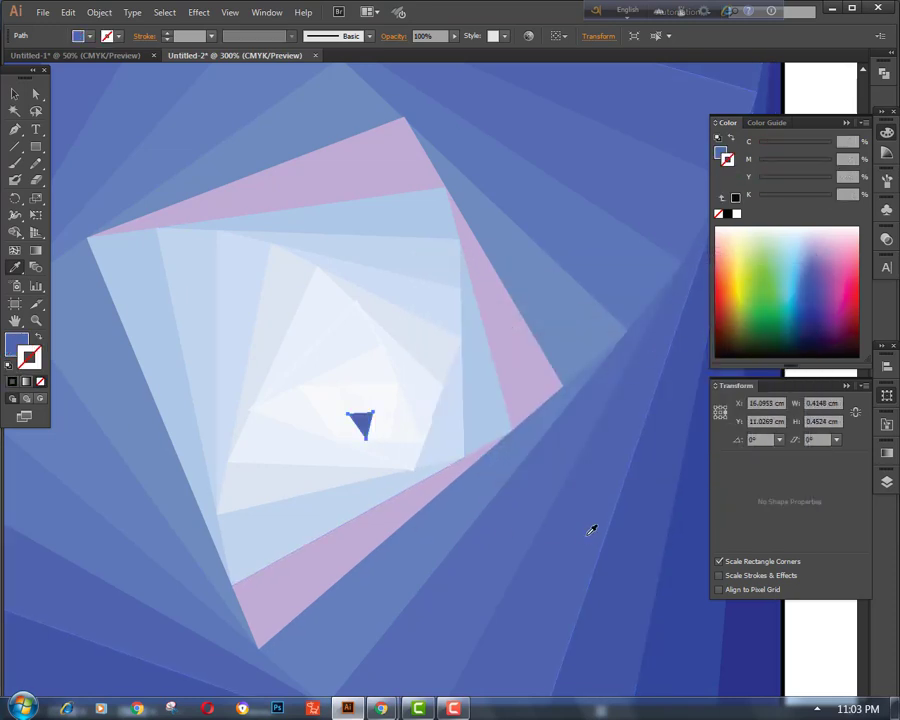
key(ctrl+minus)
key(ctrl+minus)
key(ctrl+minus)
key(ctrl+minus)
key(ctrl+shift+a)
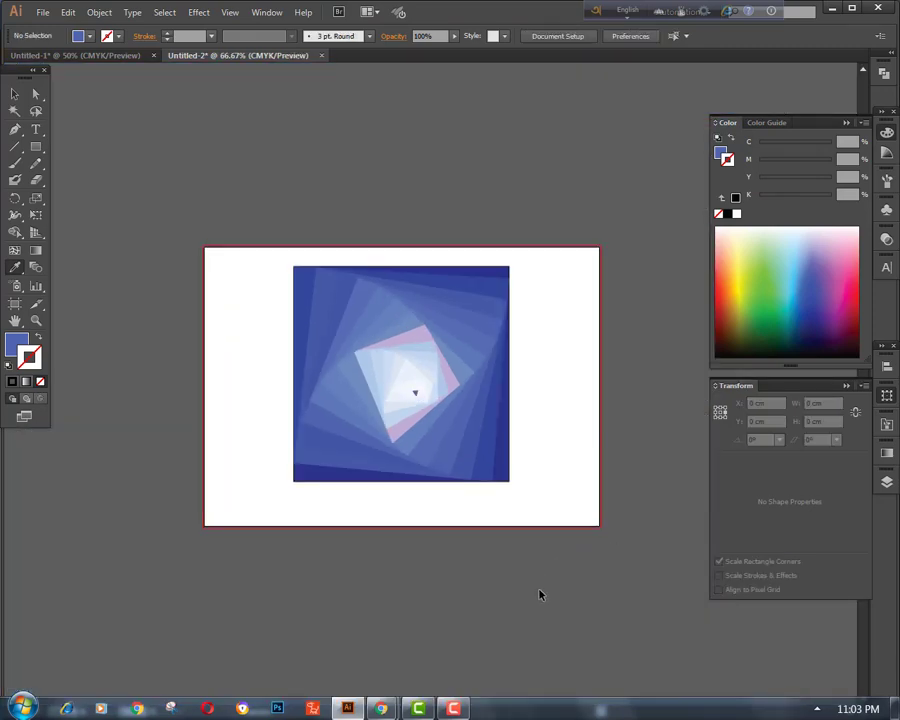
- Fill the tiny centre triangle white
key(ctrl+plus)
key(ctrl+plus)
click(398, 405)
double_click(16, 344)
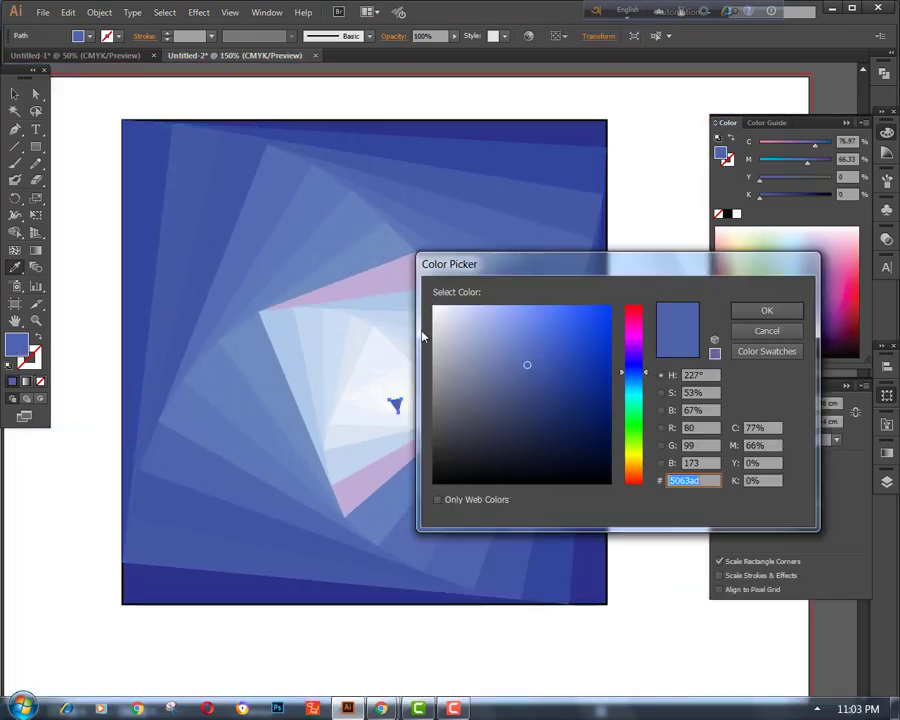
click(436, 308)
click(766, 310)
key(ctrl+shift+a)
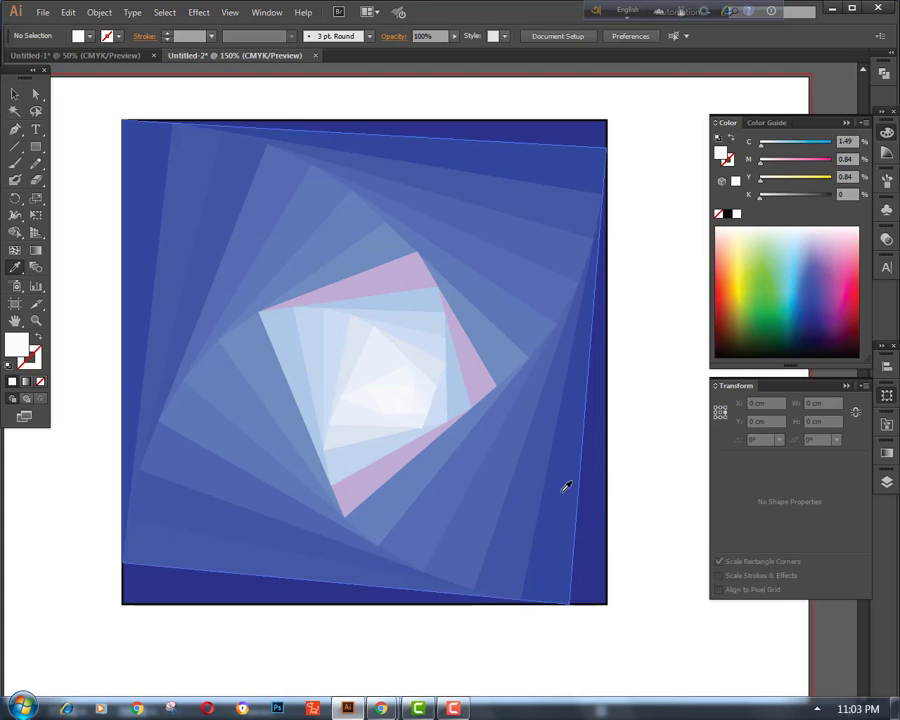
- Give the large outer rotated square a deeper blue fill
ctrl+click(458, 396)
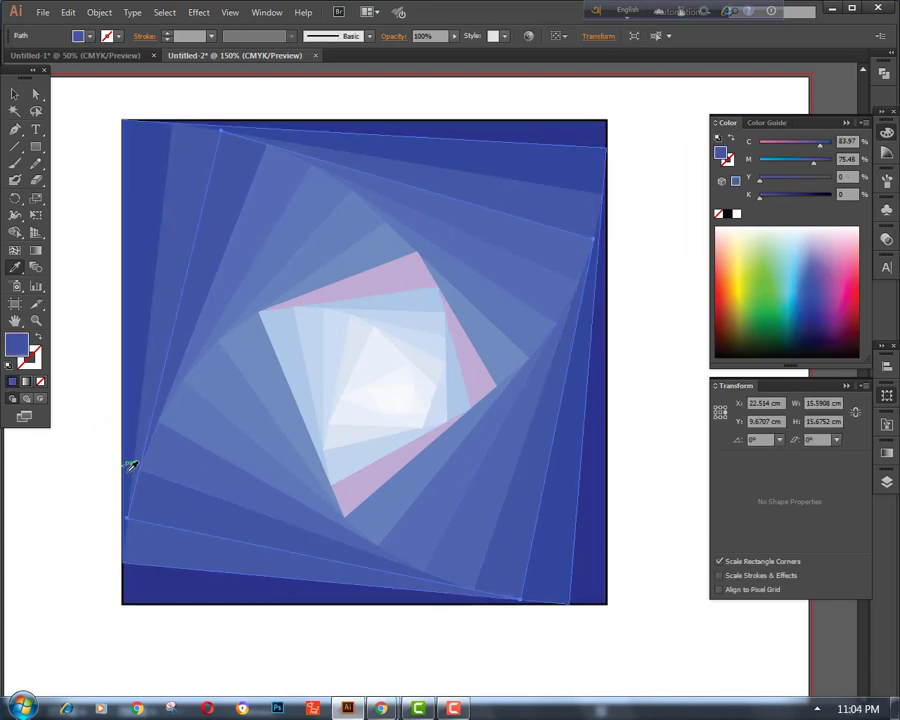
key(v)
click(40, 548)
click(163, 303)
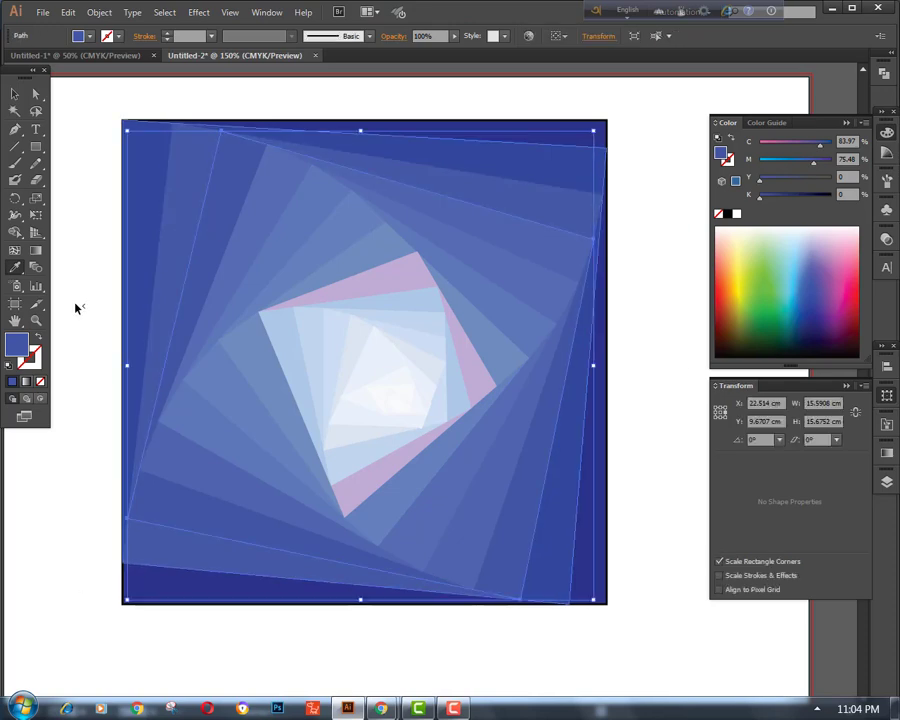
double_click(16, 345)
key(Return)
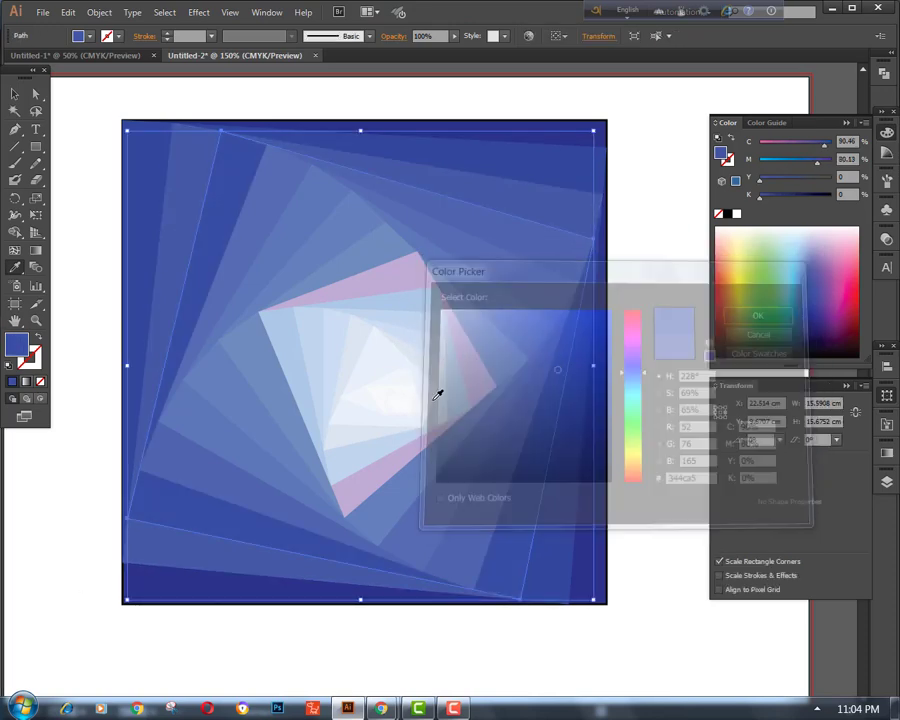
click(70, 577)
click(175, 215)
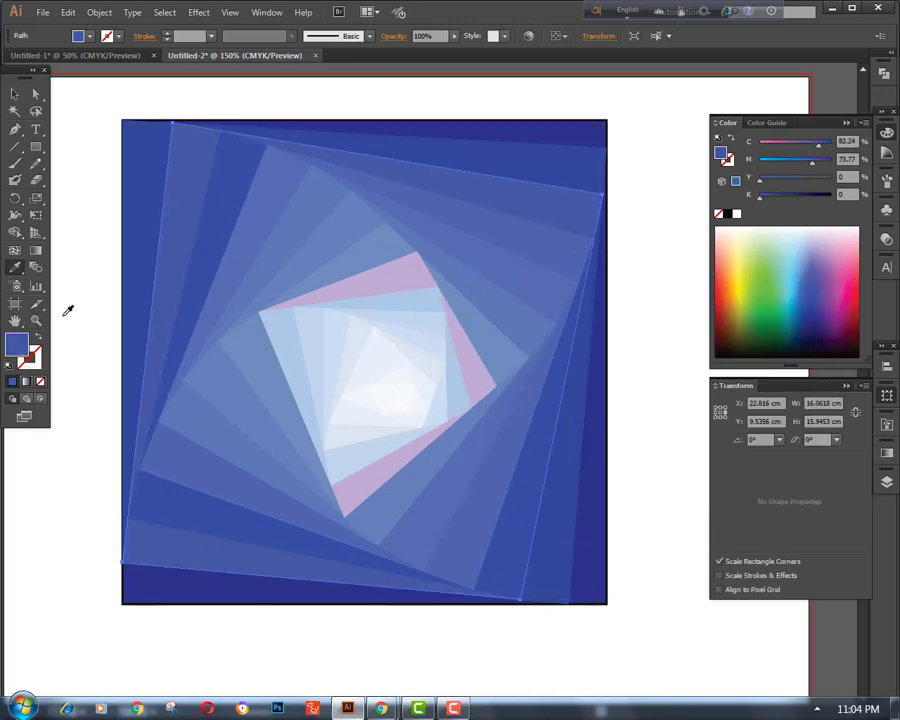
double_click(16, 345)
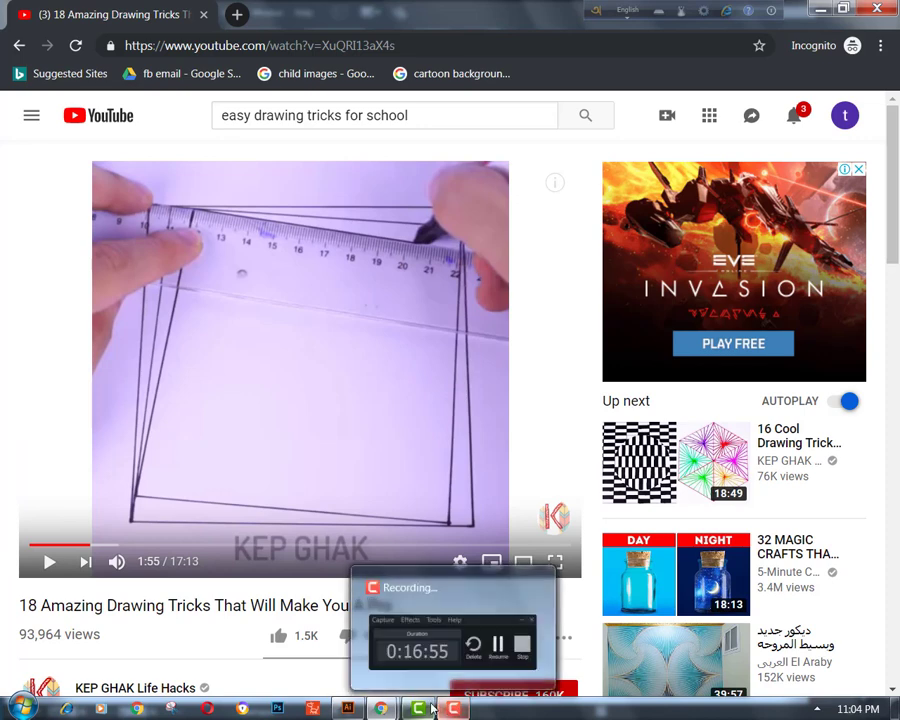
click(347, 708)
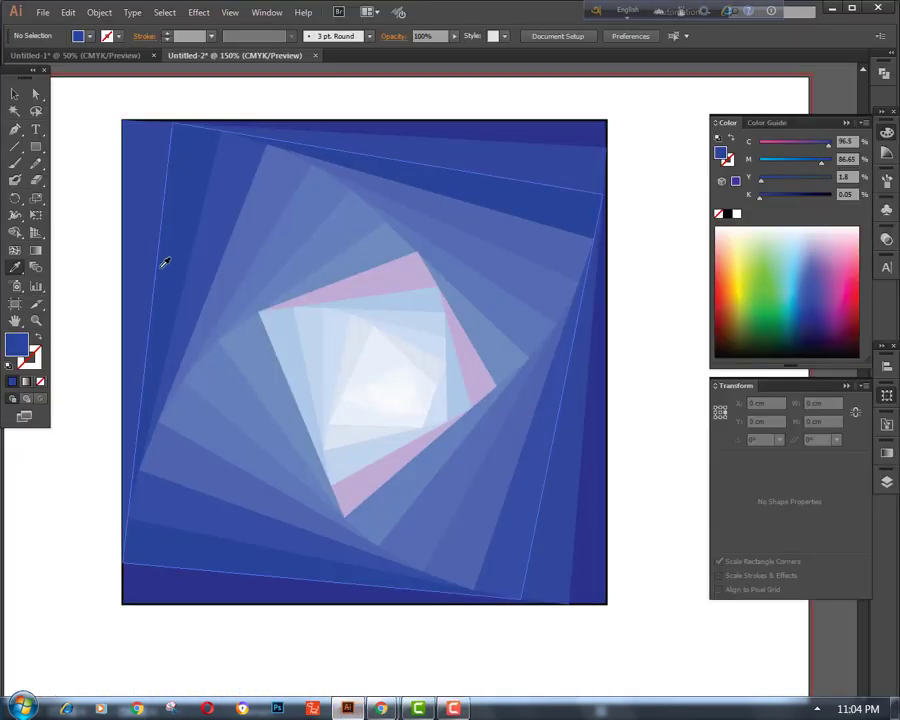
- Deepen the large rotated square's blue fill
click(147, 239)
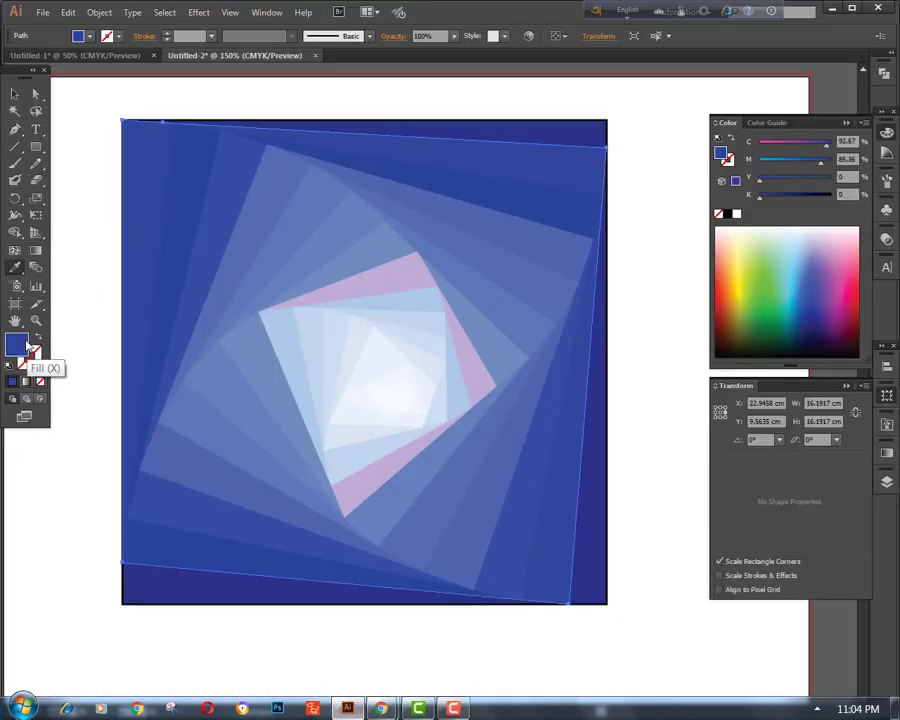
double_click(27, 348)
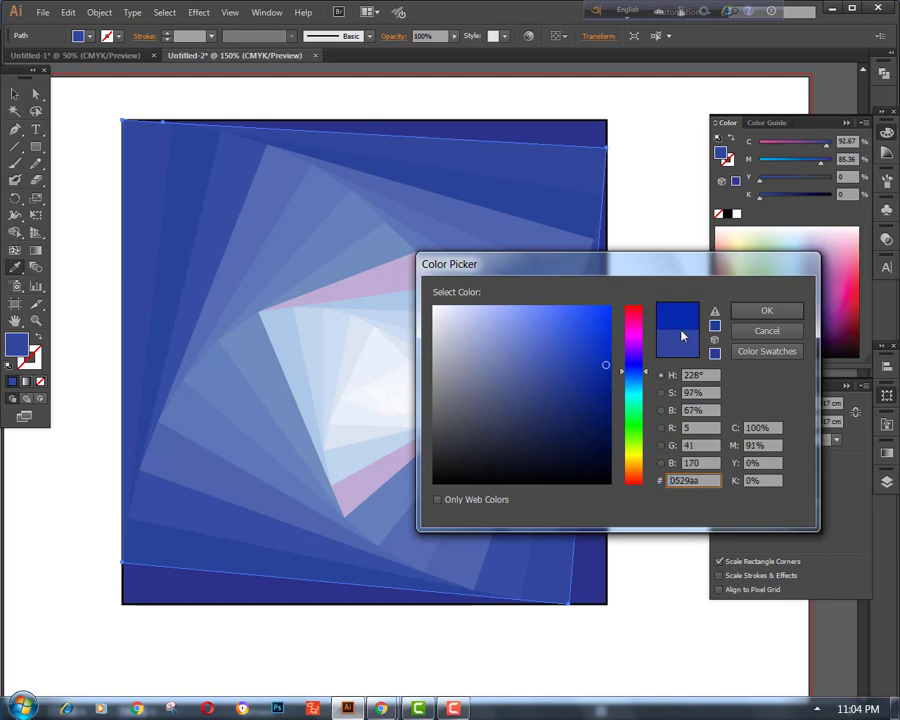
click(762, 310)
click(5, 580)
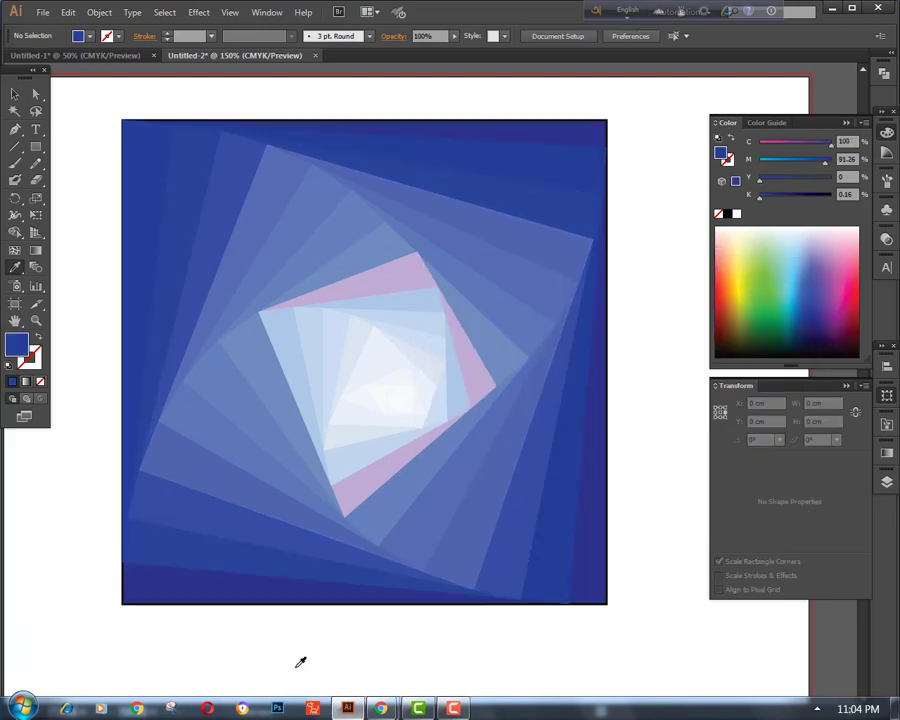
- Change the background rectangle to a deeper navy
click(196, 604)
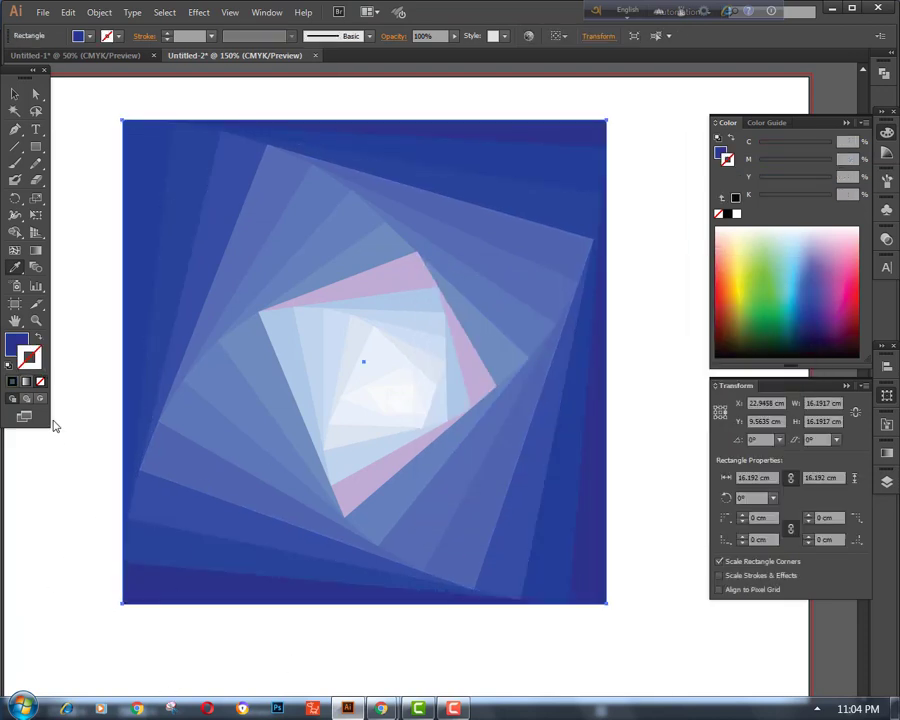
double_click(15, 345)
click(608, 382)
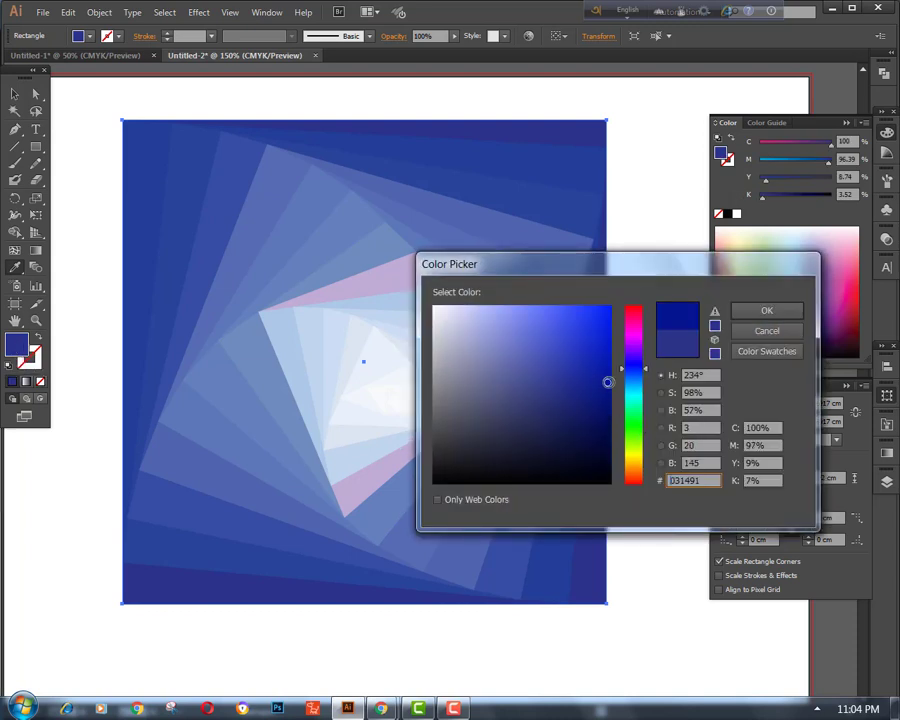
click(766, 310)
click(311, 670)
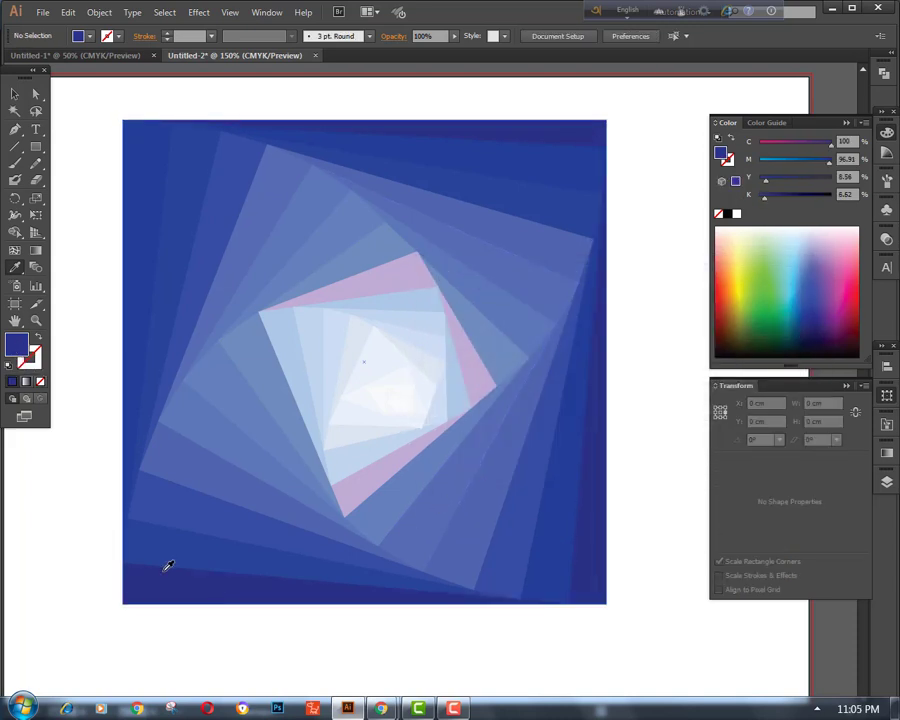
- Give the outermost rotated square a more saturated, violet-leaning blue
click(158, 194)
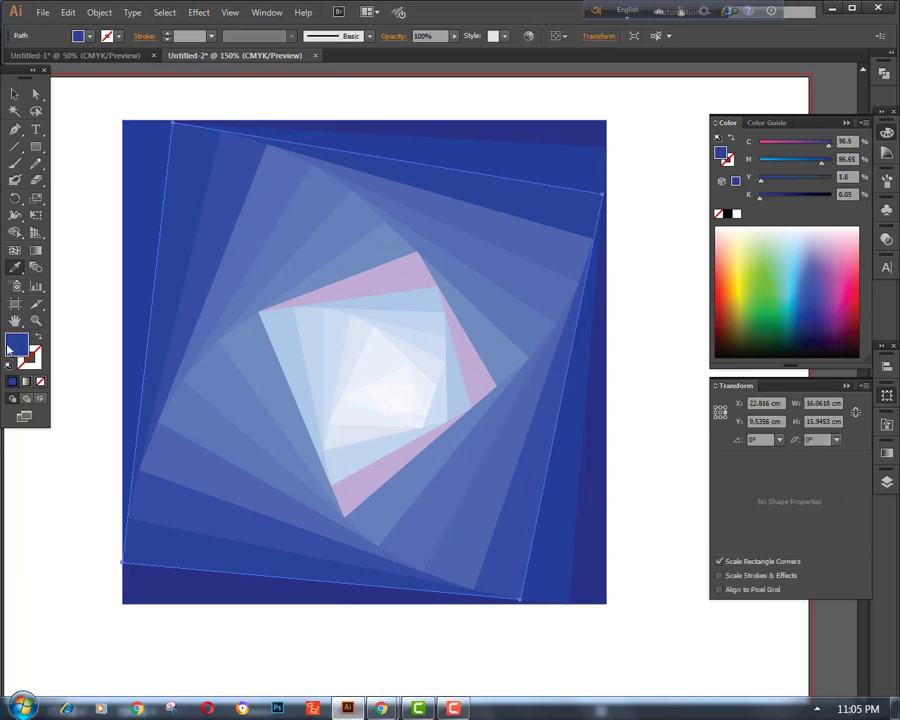
double_click(15, 345)
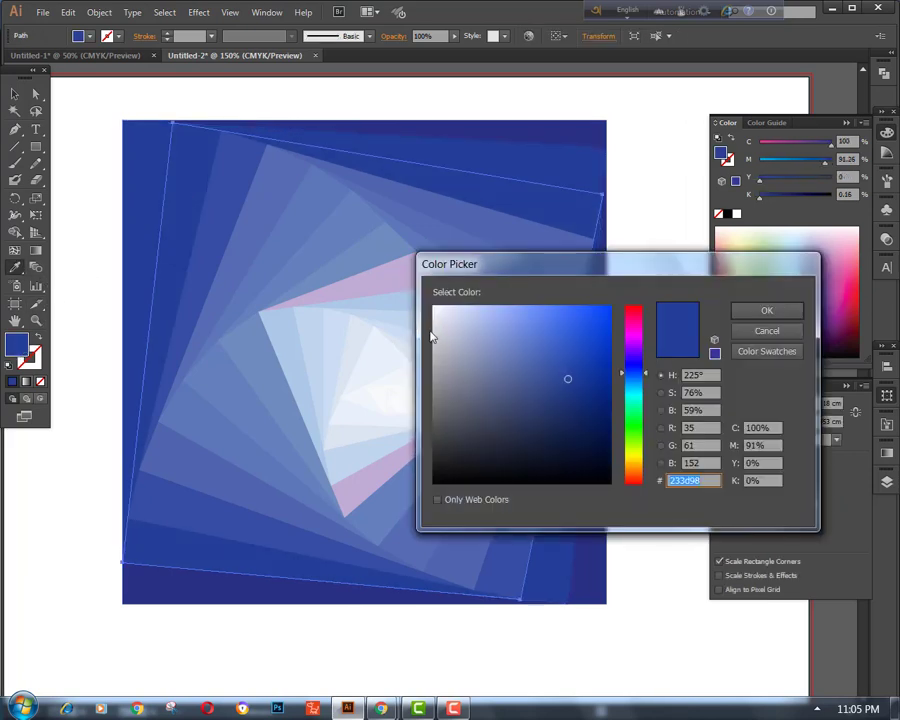
click(601, 374)
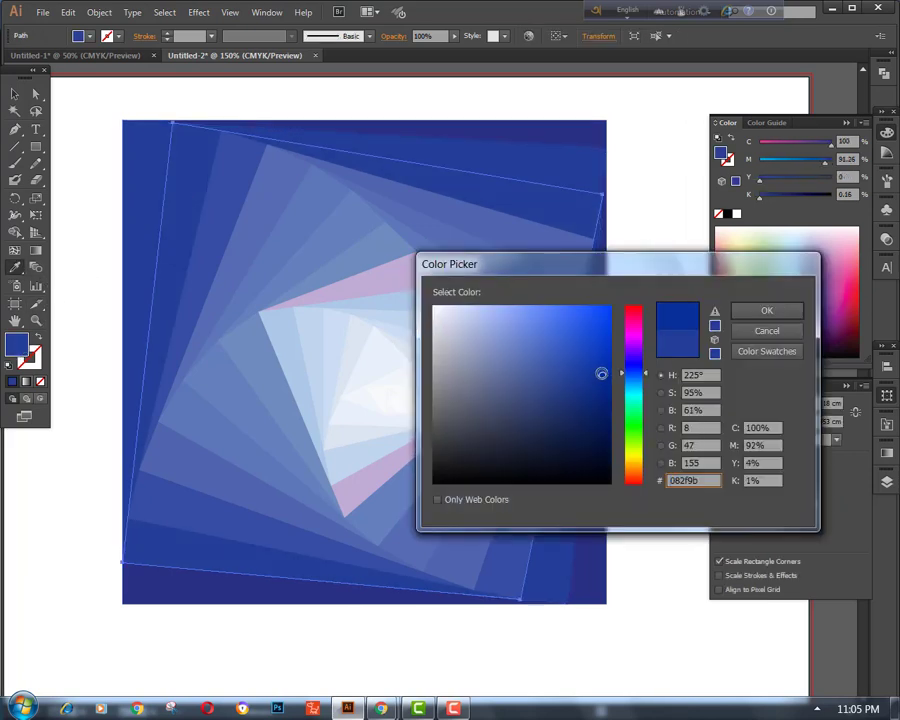
click(622, 364)
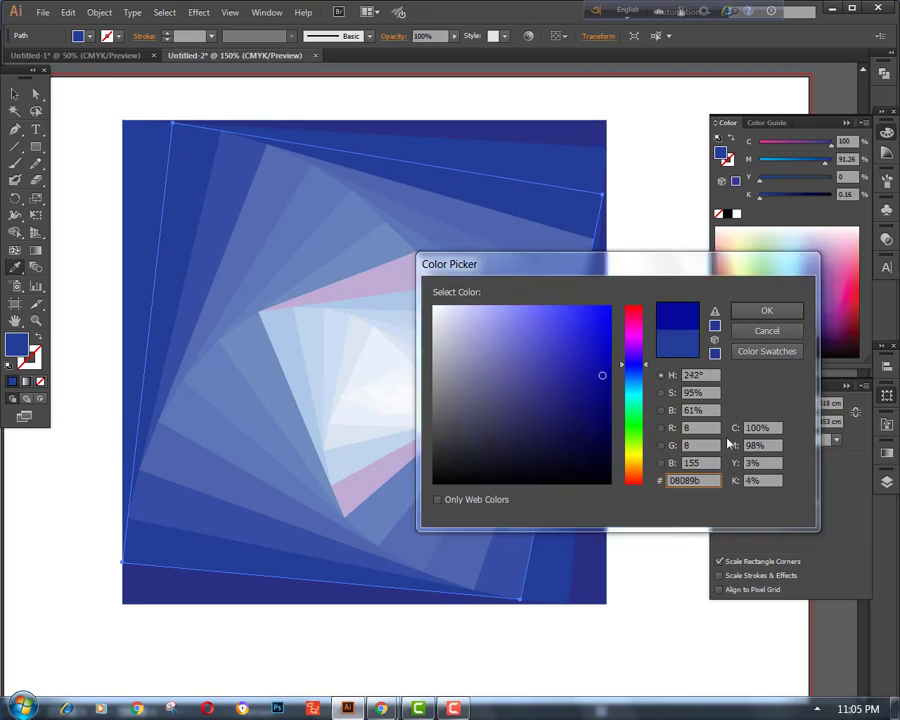
key(Return)
click(693, 562)
- Darken the background square to a darker violet-blue
click(599, 165)
double_click(16, 344)
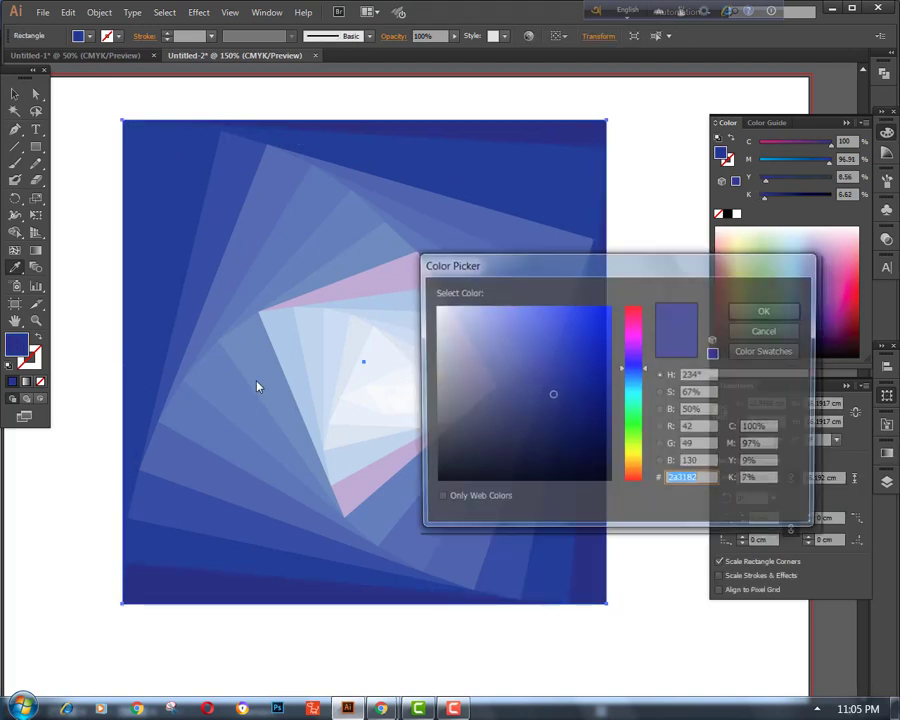
click(602, 392)
click(762, 308)
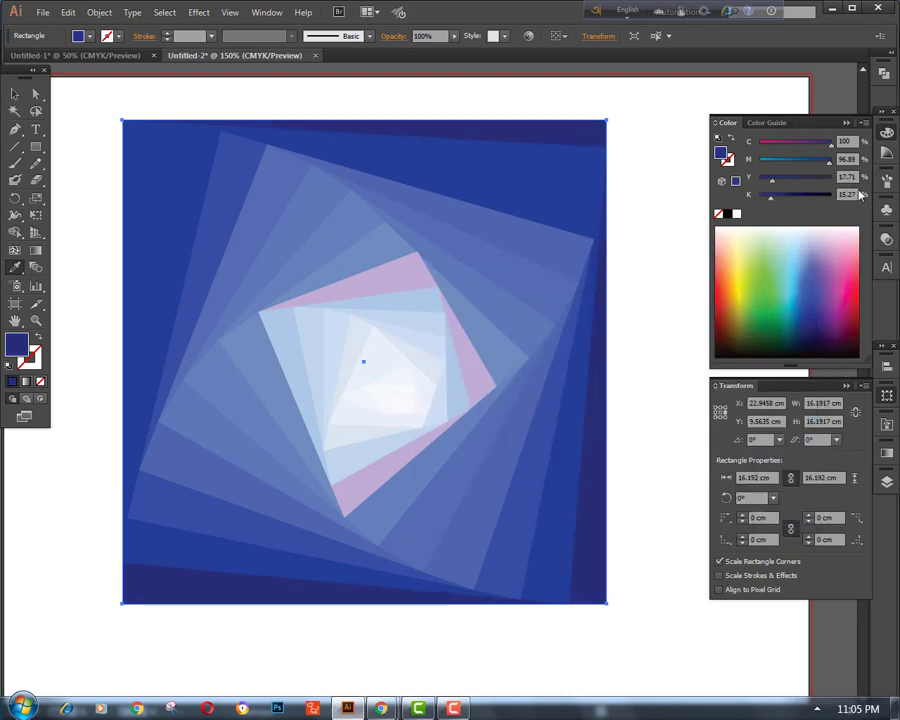
click(887, 131)
click(864, 122)
click(660, 386)
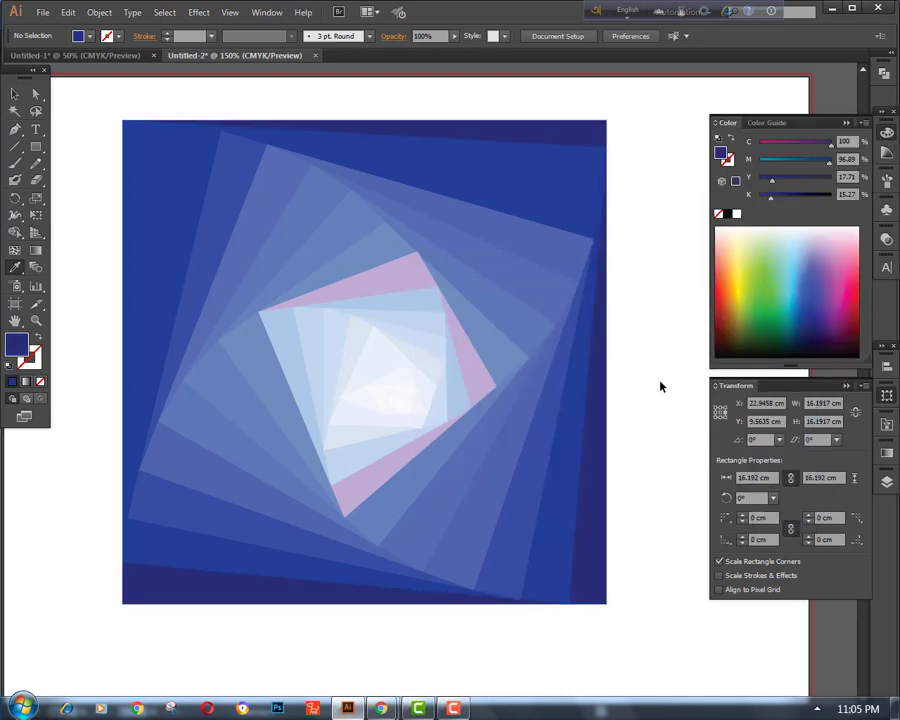
- Keep the background's dark navy #06147c fill
click(417, 124)
double_click(17, 348)
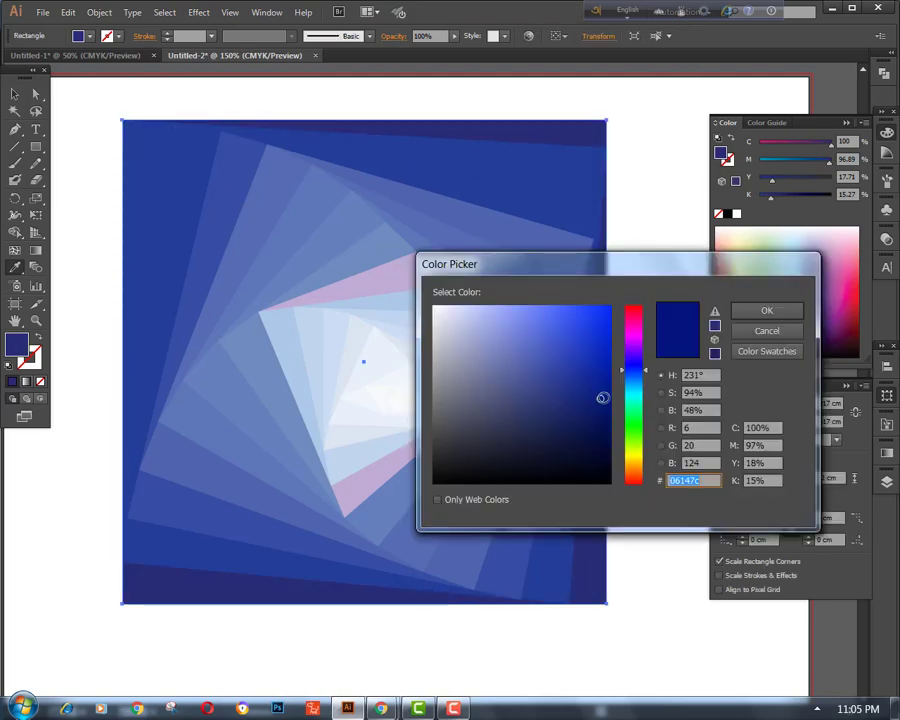
click(766, 310)
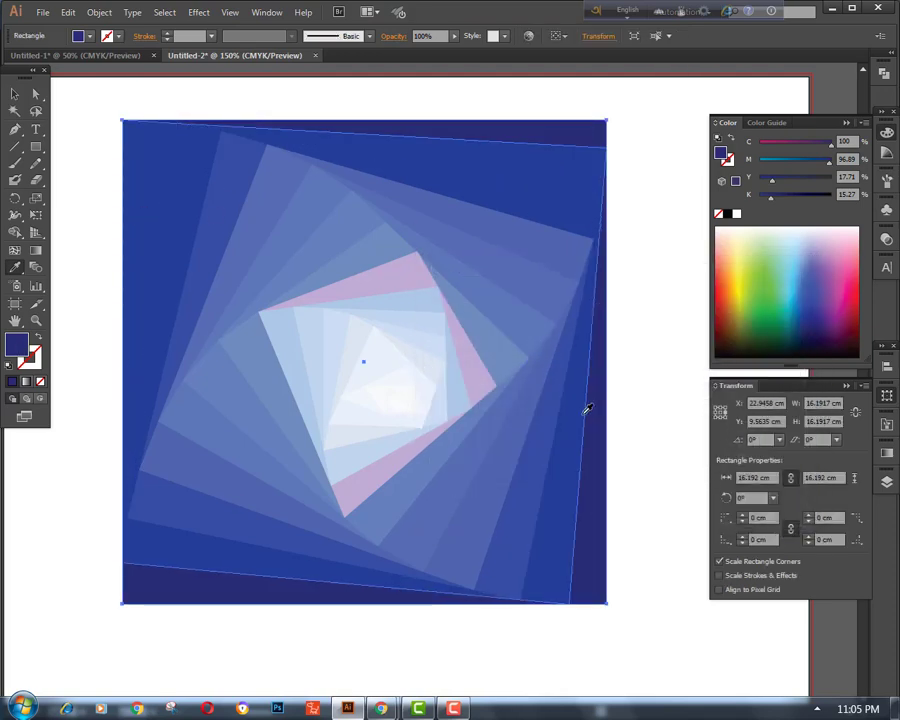
click(165, 162)
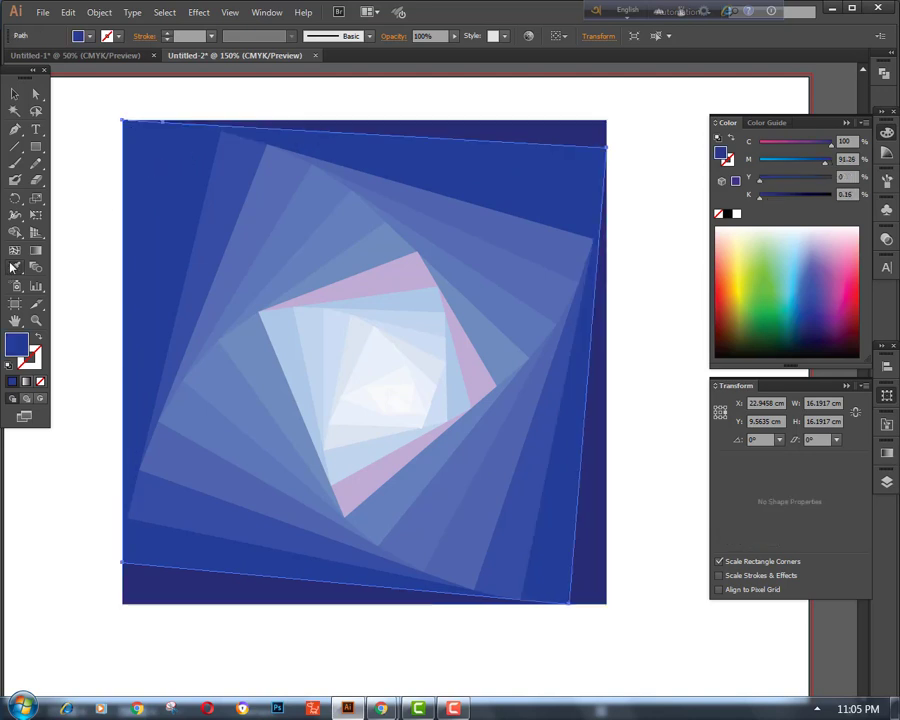
- Sample the background navy into the outermost square and lower its magenta
click(14, 267)
click(528, 115)
double_click(17, 344)
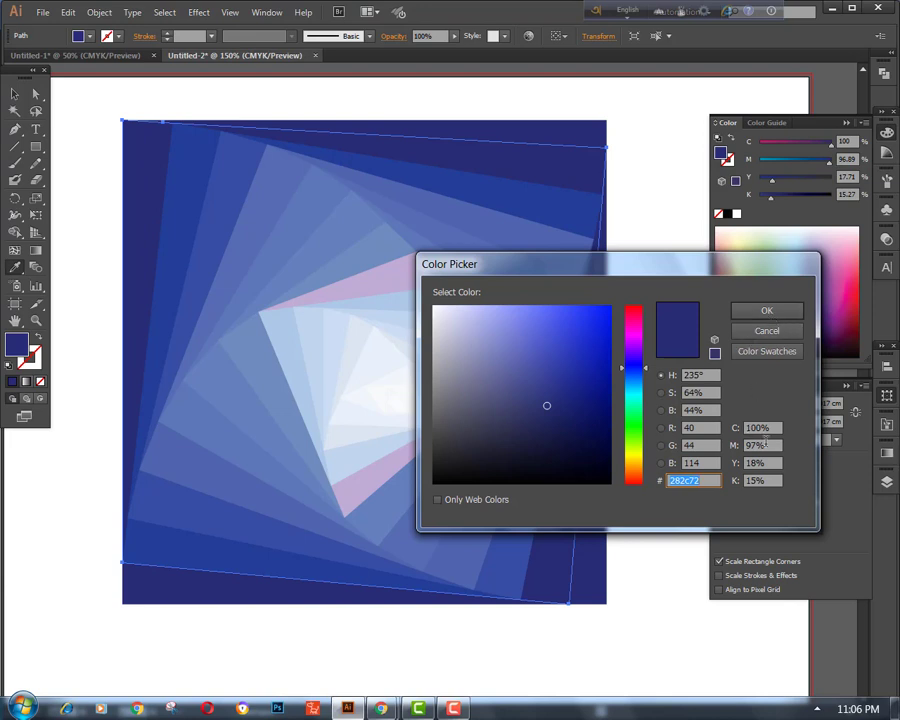
click(762, 446)
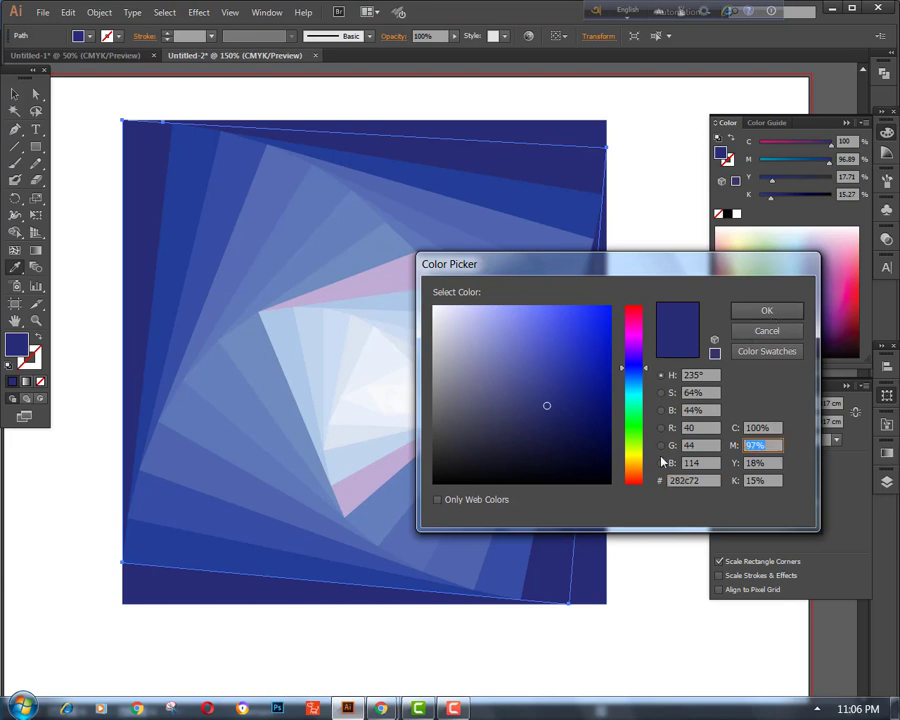
text(95)
click(766, 310)
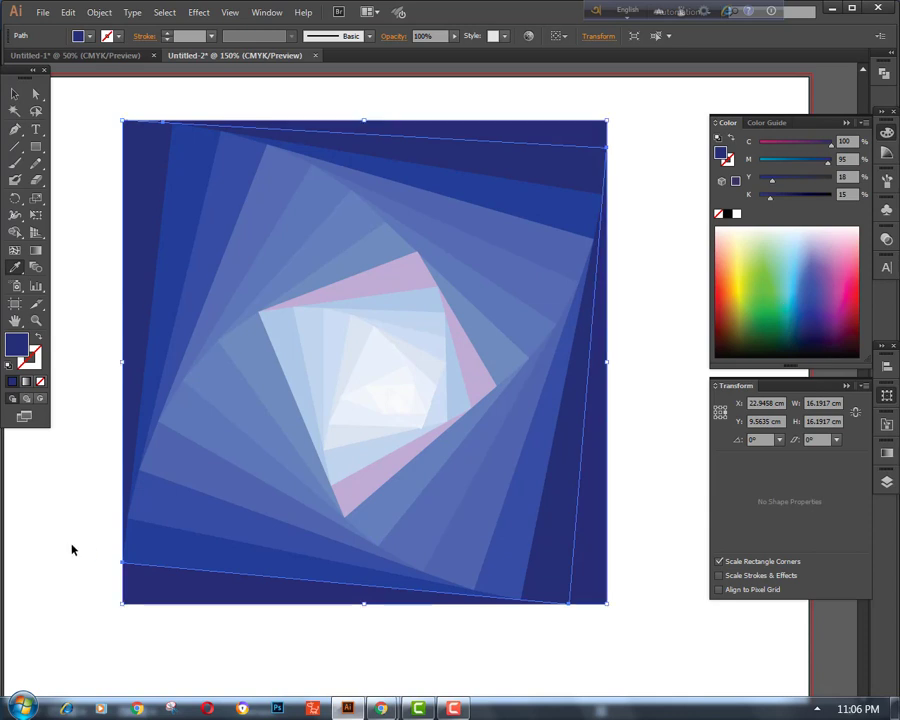
key(ctrl+shift+a)
- Give the second rotated square a lower-magenta navy fill
click(172, 224)
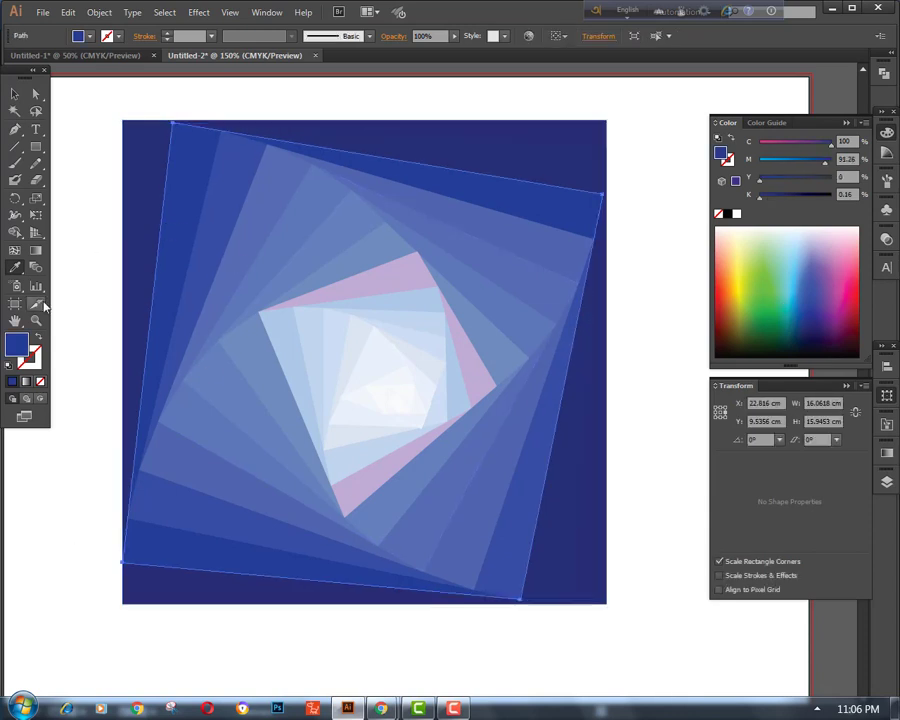
double_click(17, 345)
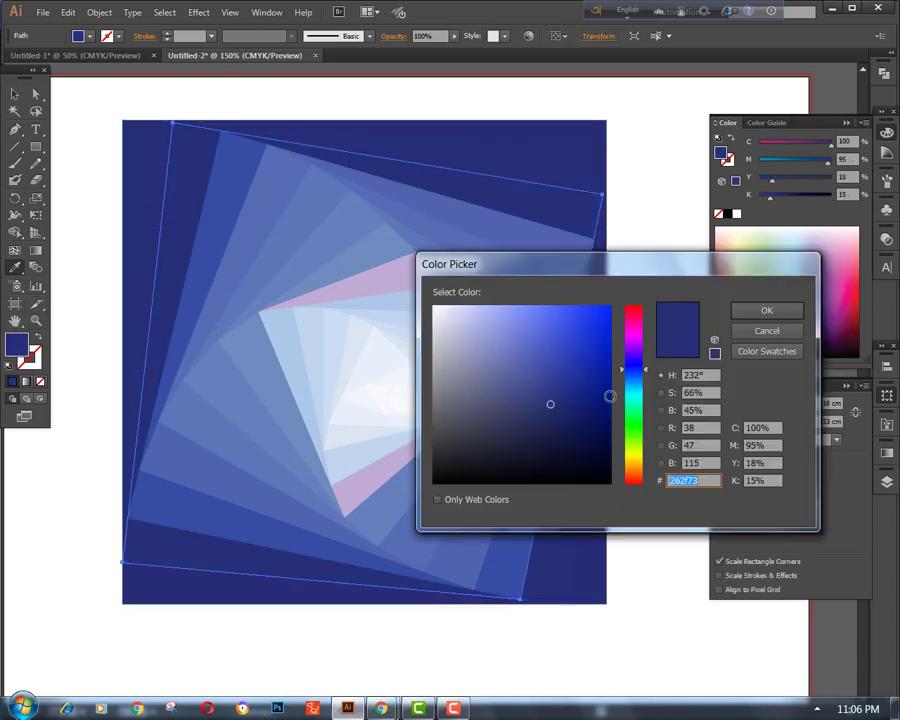
click(755, 446)
text(90)
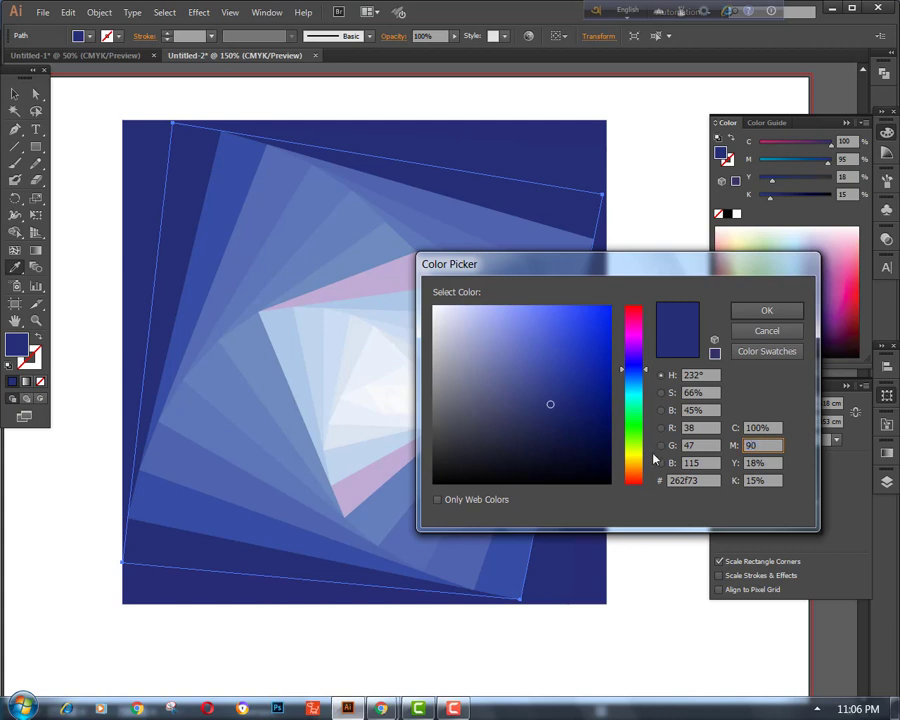
click(767, 310)
click(206, 646)
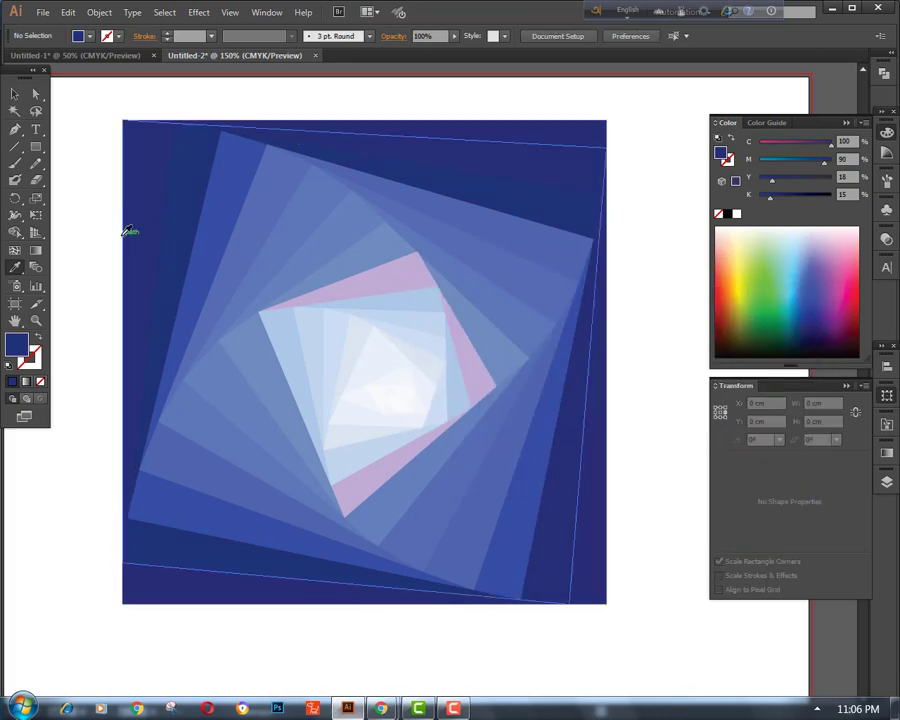
- Sample the background navy into the third square and set its cyan to 95%
click(202, 246)
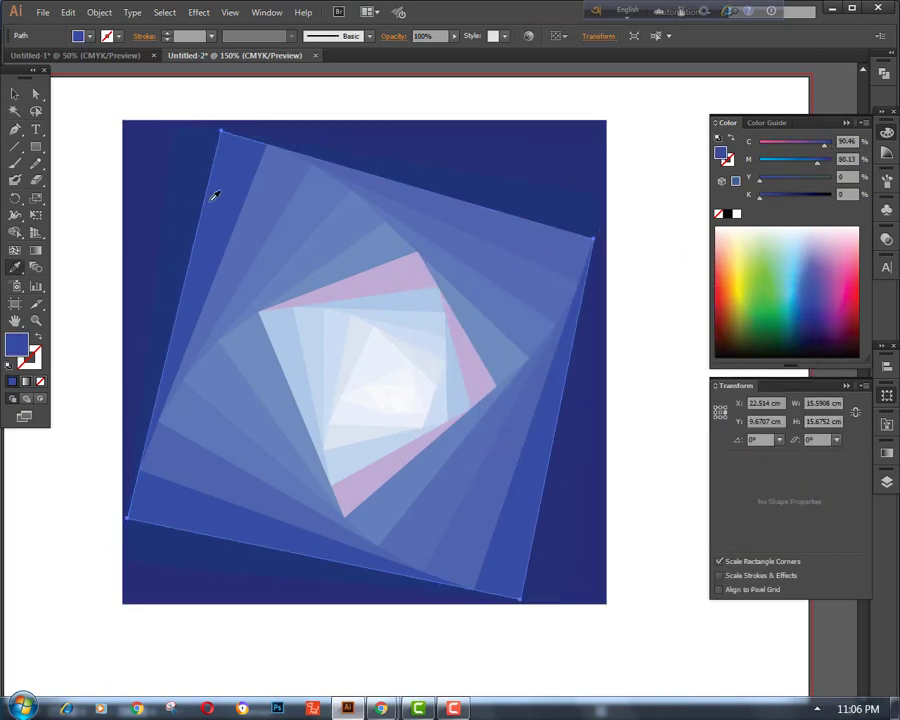
click(214, 195)
double_click(16, 344)
click(762, 445)
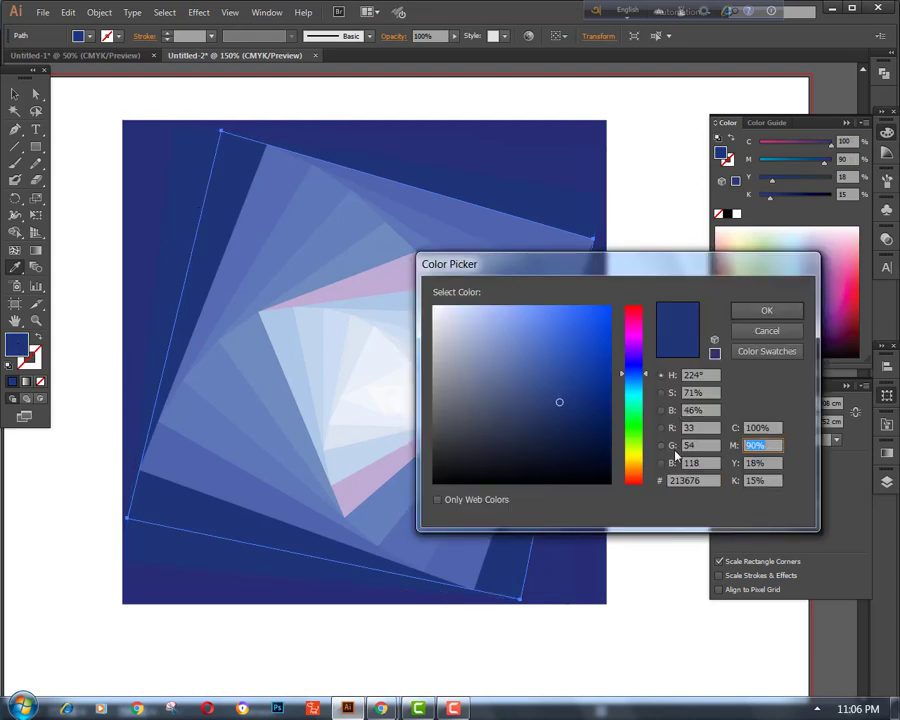
key(shift+Tab)
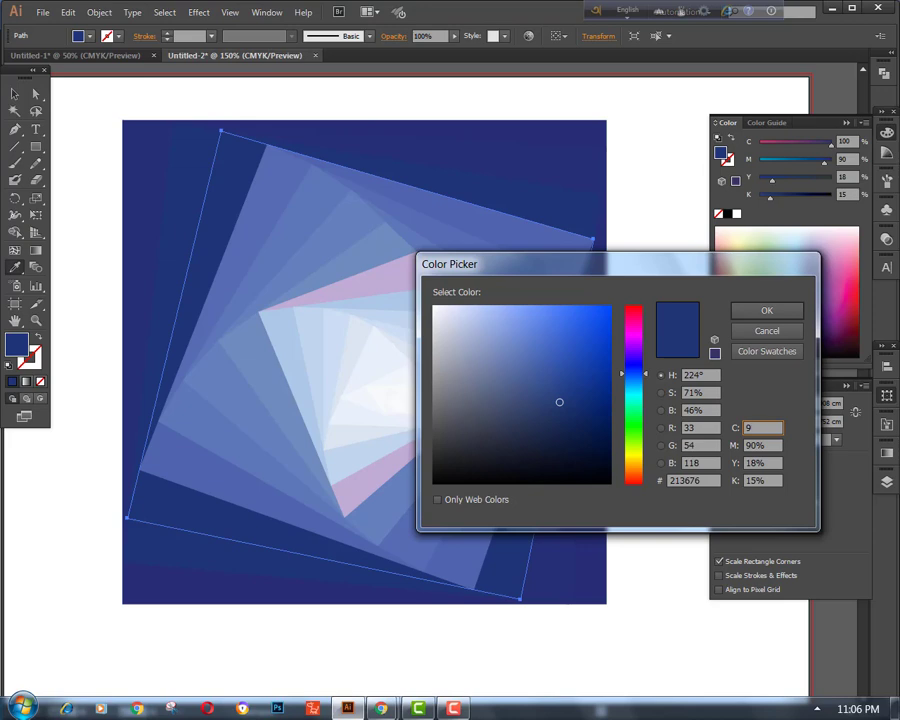
key(Return)
click(237, 646)
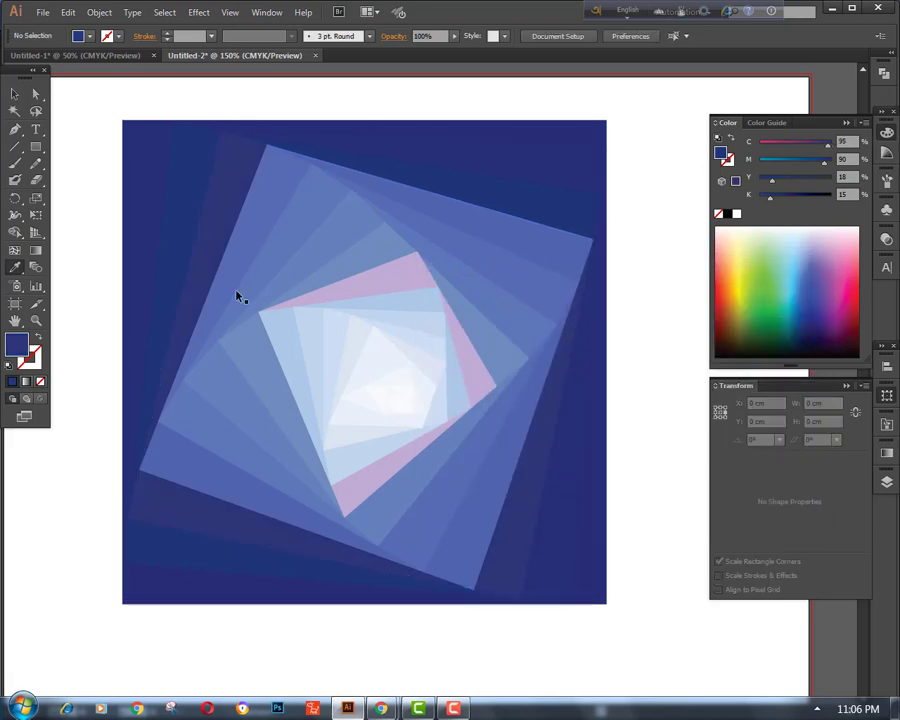
- Readjust the third square's cyan and magenta fill values
click(220, 215)
double_click(16, 344)
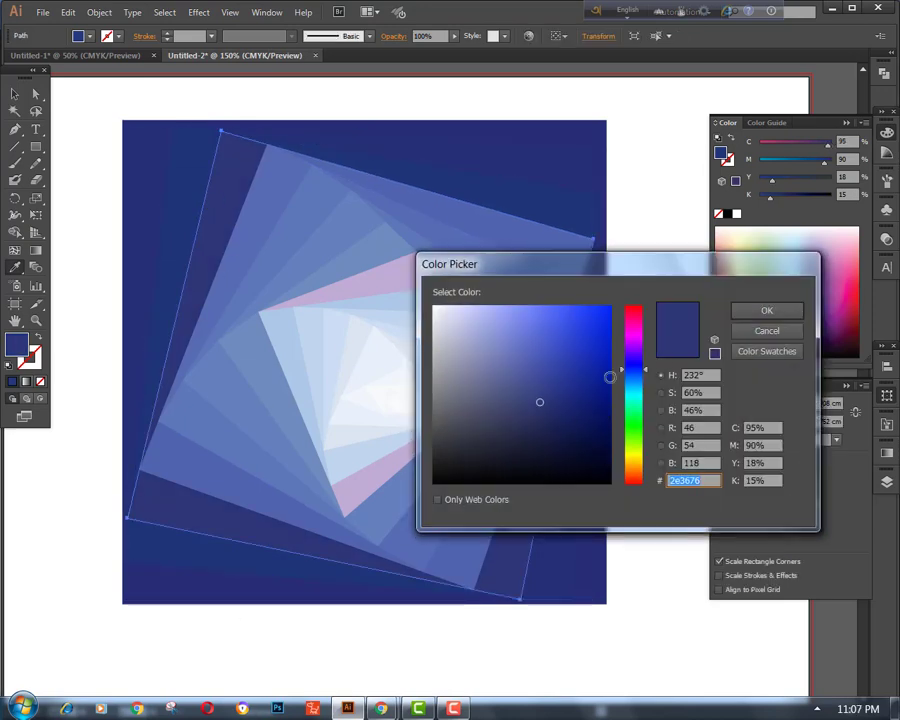
click(764, 427)
key(Tab)
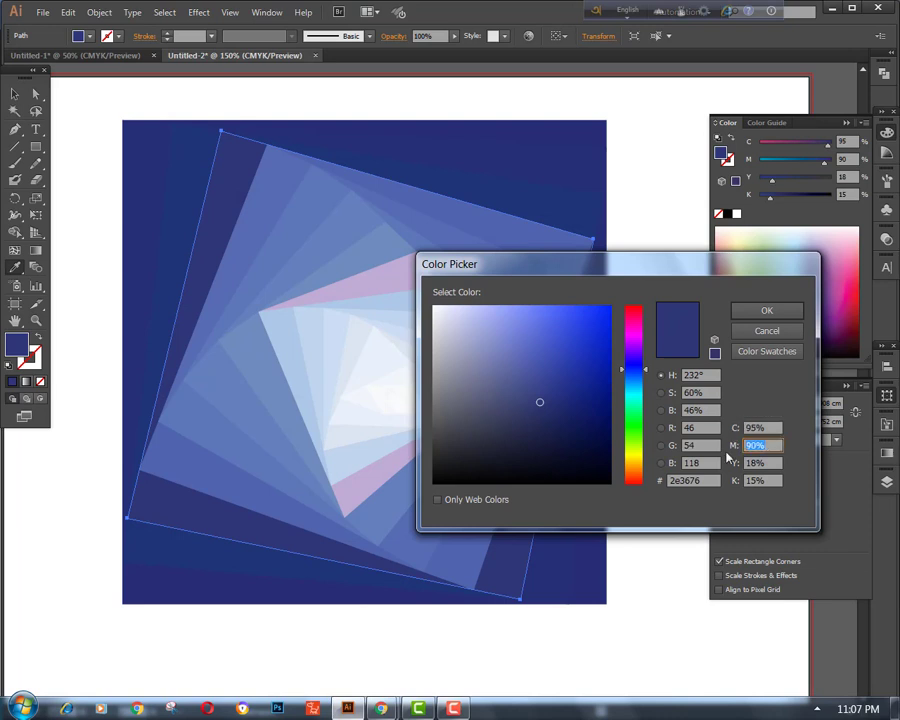
key(Return)
click(623, 529)
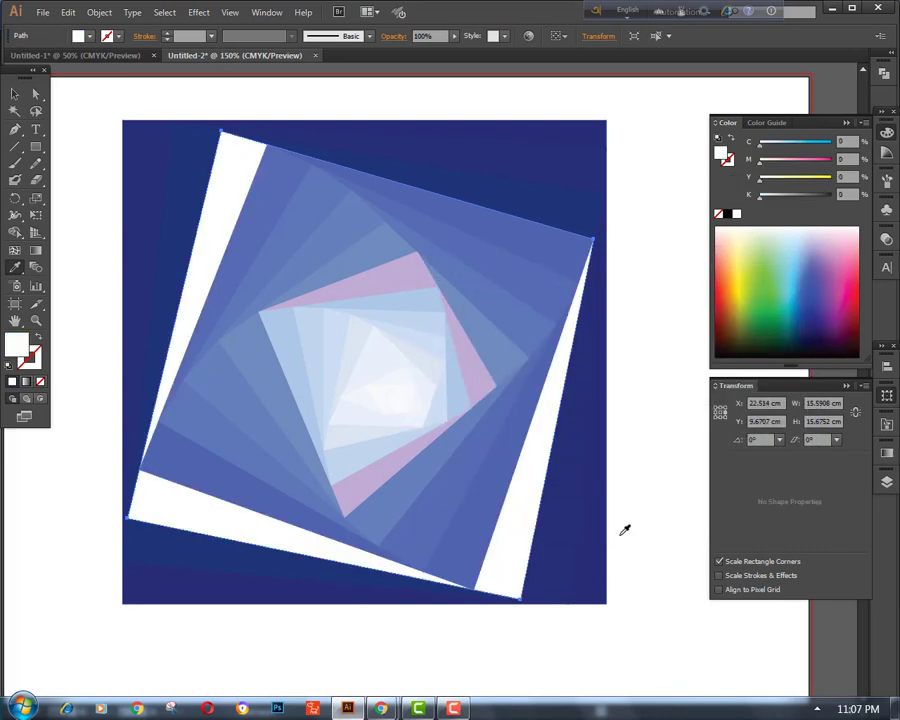
click(585, 539)
- Sample dark navy into the large rotated square and lower its magenta
click(642, 645)
drag(436, 599, 504, 644)
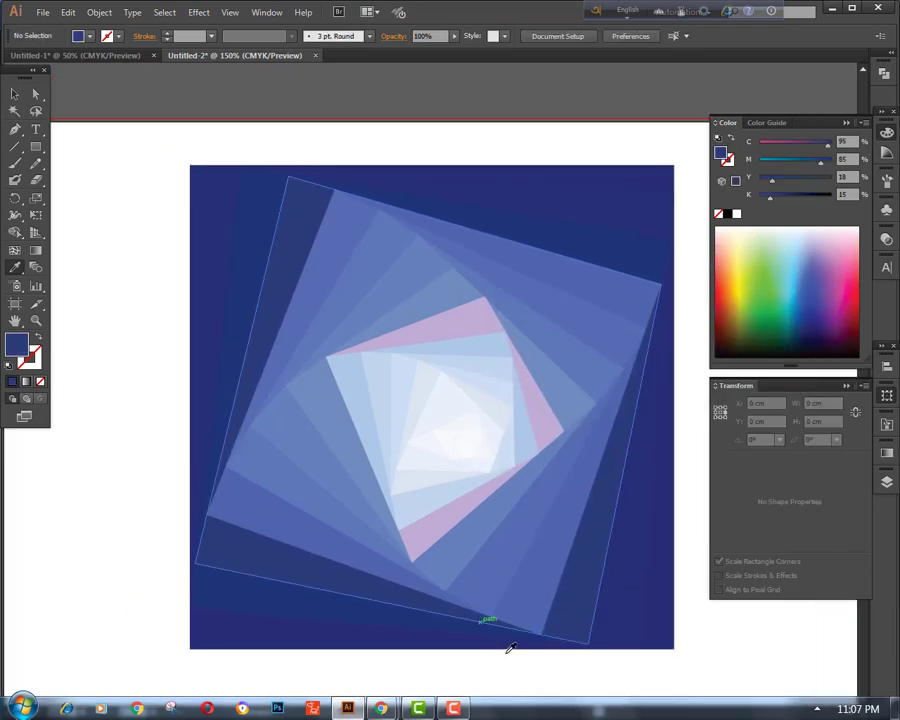
ctrl+click(327, 256)
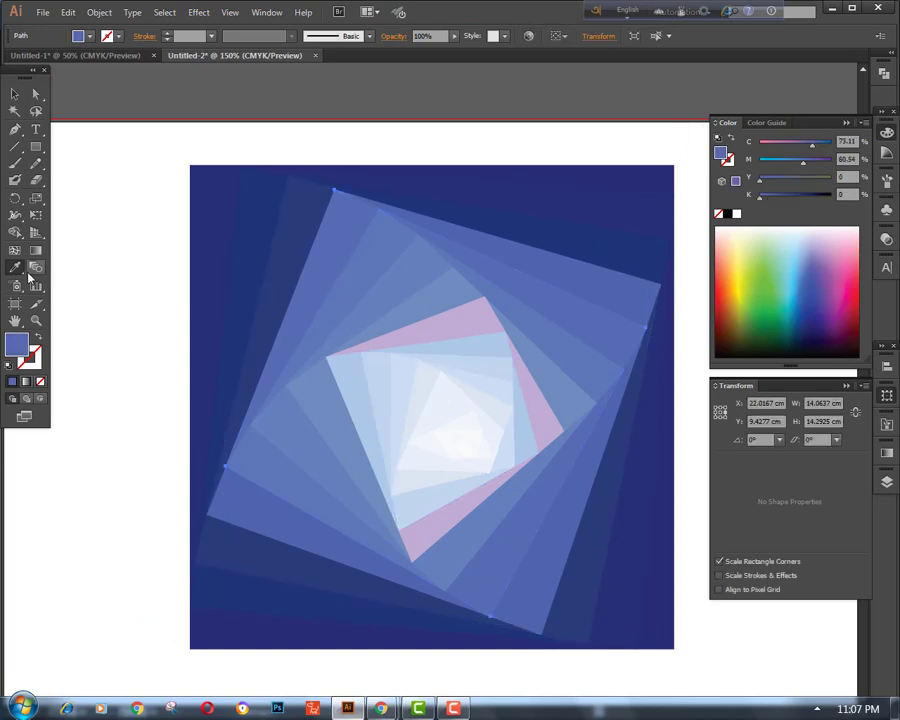
click(311, 204)
double_click(15, 345)
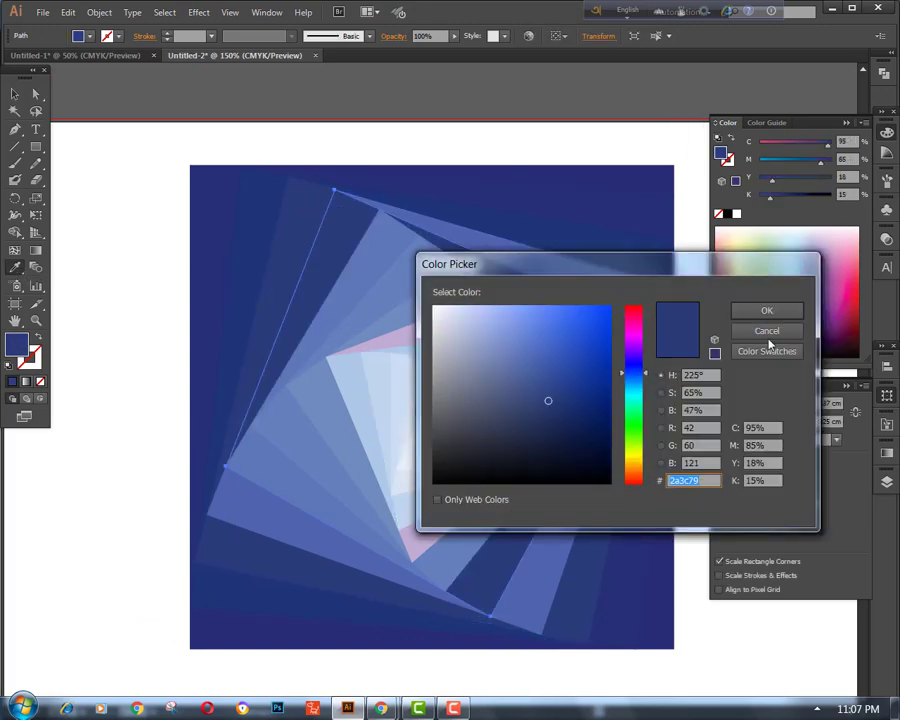
mouse_move(681, 265)
mouse_down()
mouse_move(740, 560)
mouse_move(717, 526)
mouse_move(633, 486)
mouse_move(612, 457)
mouse_up()
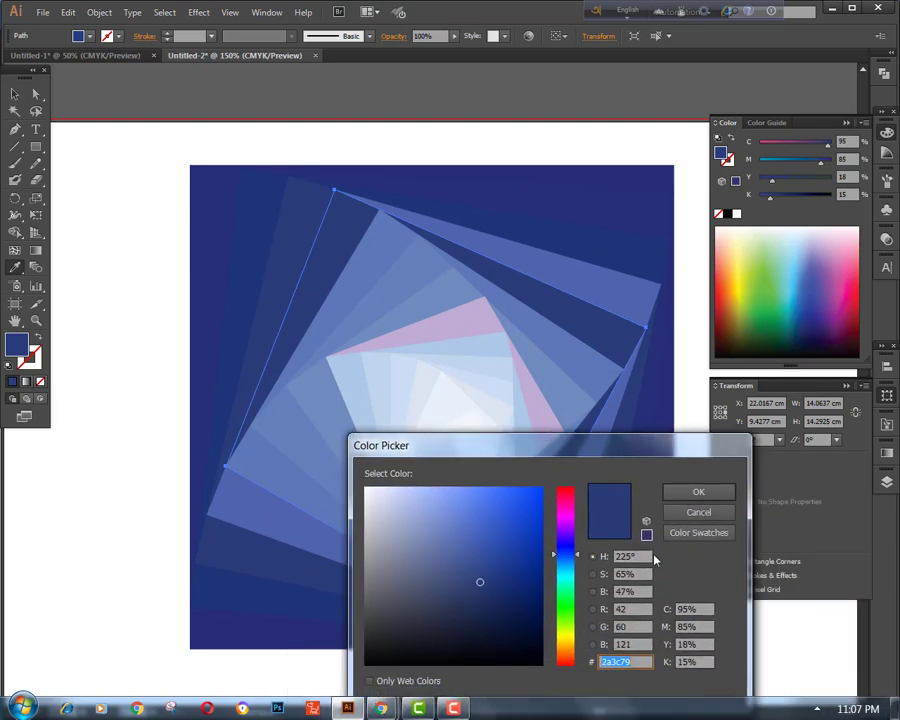
click(698, 626)
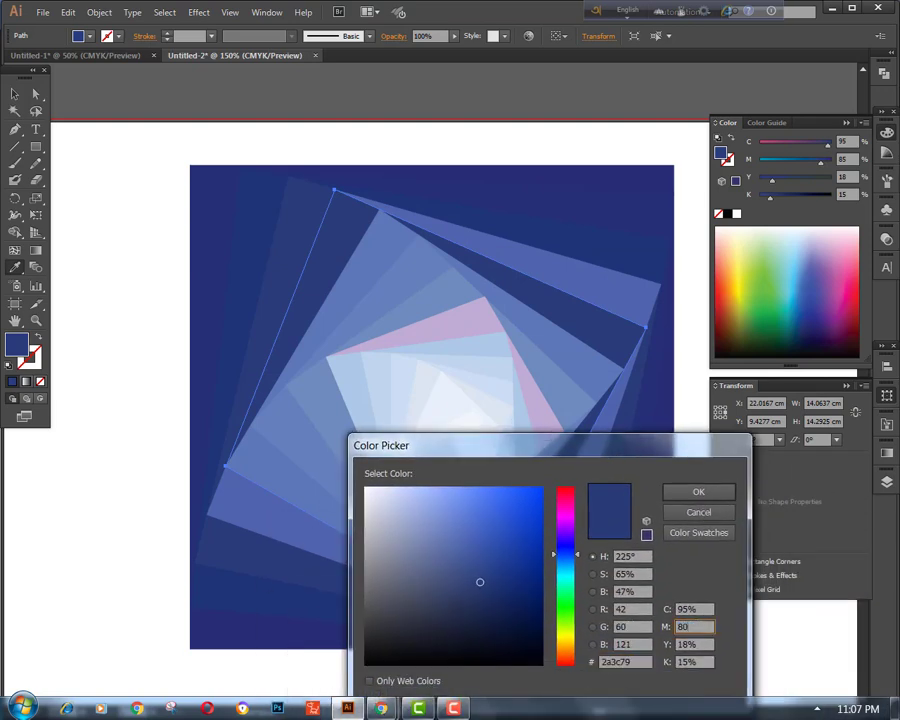
click(707, 490)
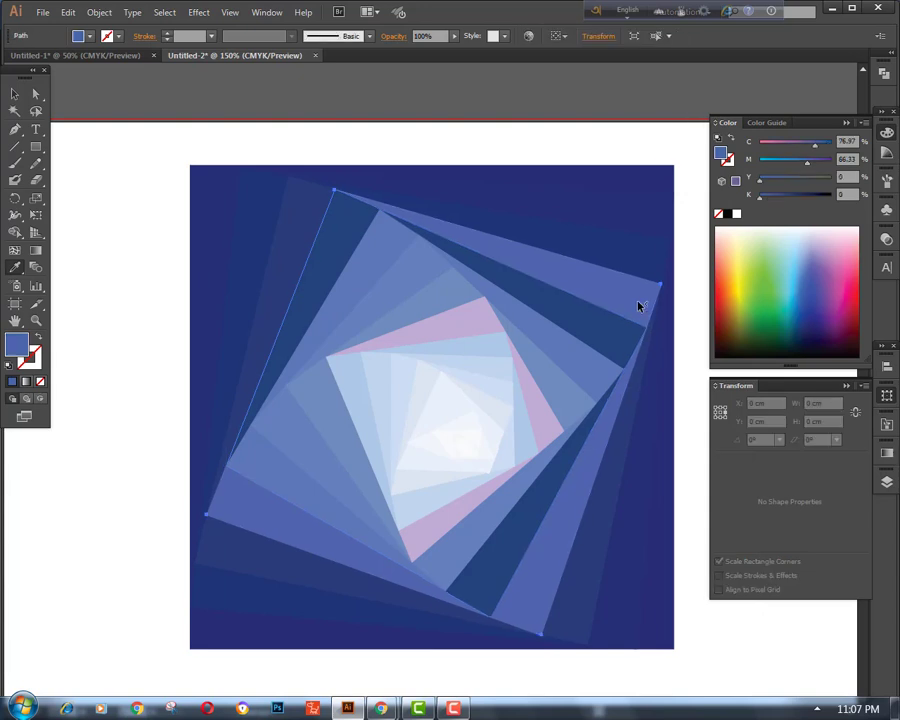
- Change that square's fill to a bright blue with cyan 95% and magenta 5
double_click(16, 344)
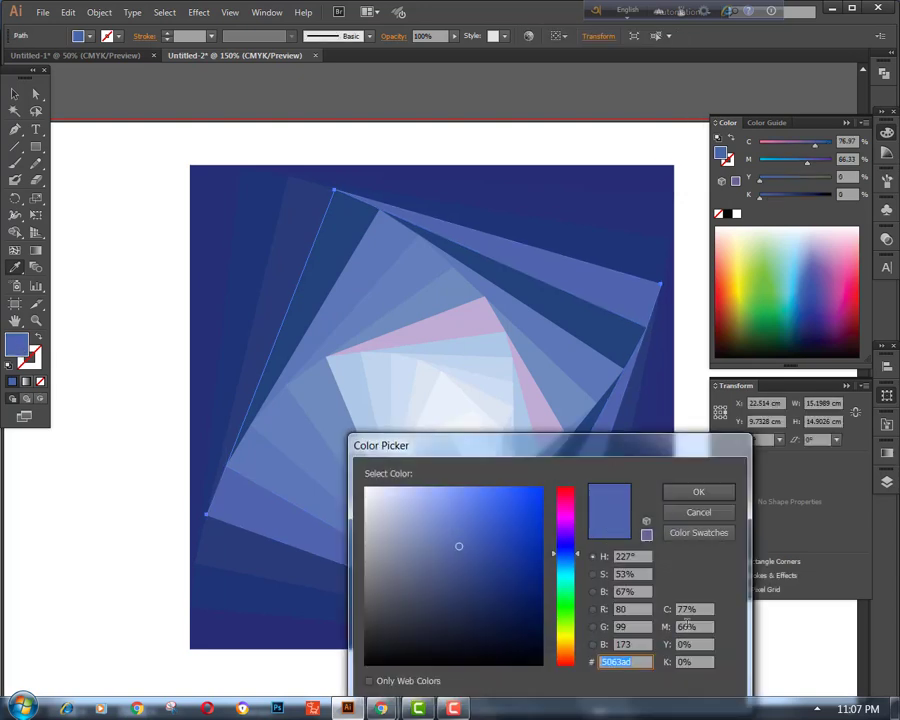
click(697, 609)
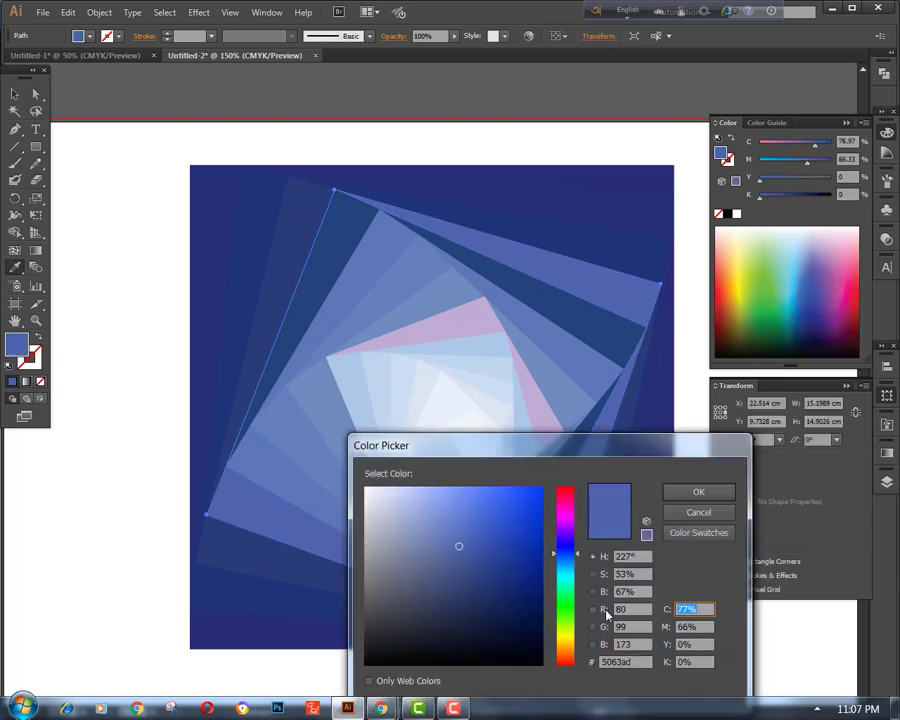
key(Tab)
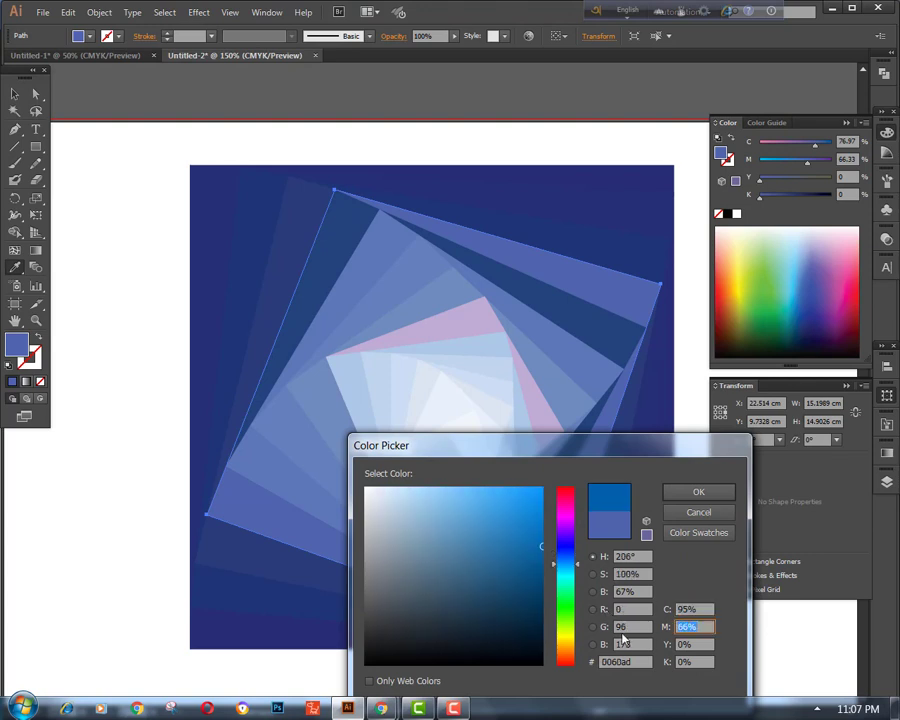
text(75)
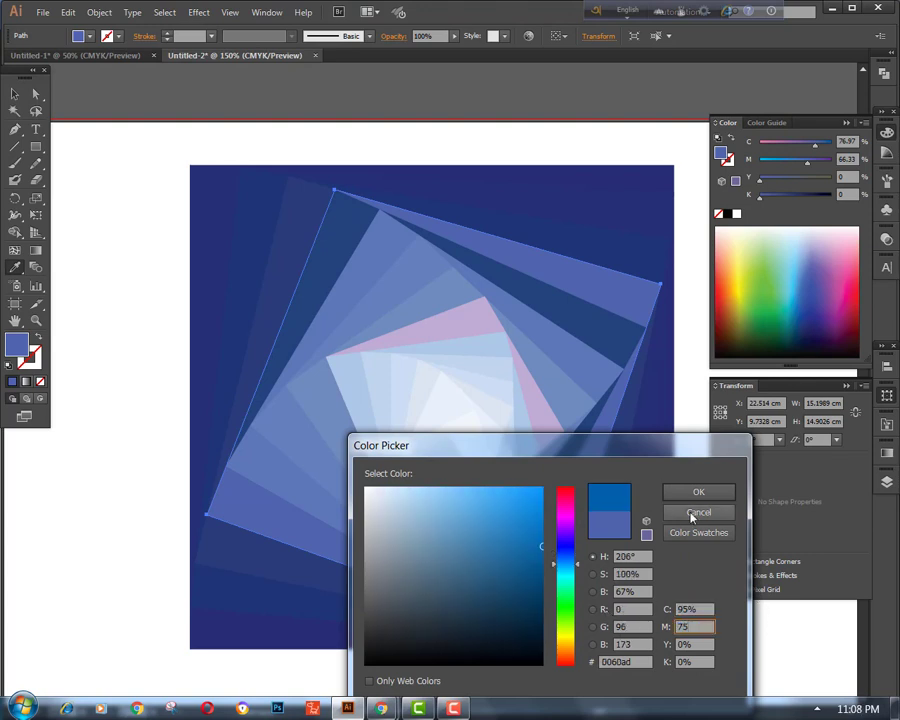
click(698, 491)
click(140, 544)
- Give the outer rotated square a darker blue fill
click(617, 334)
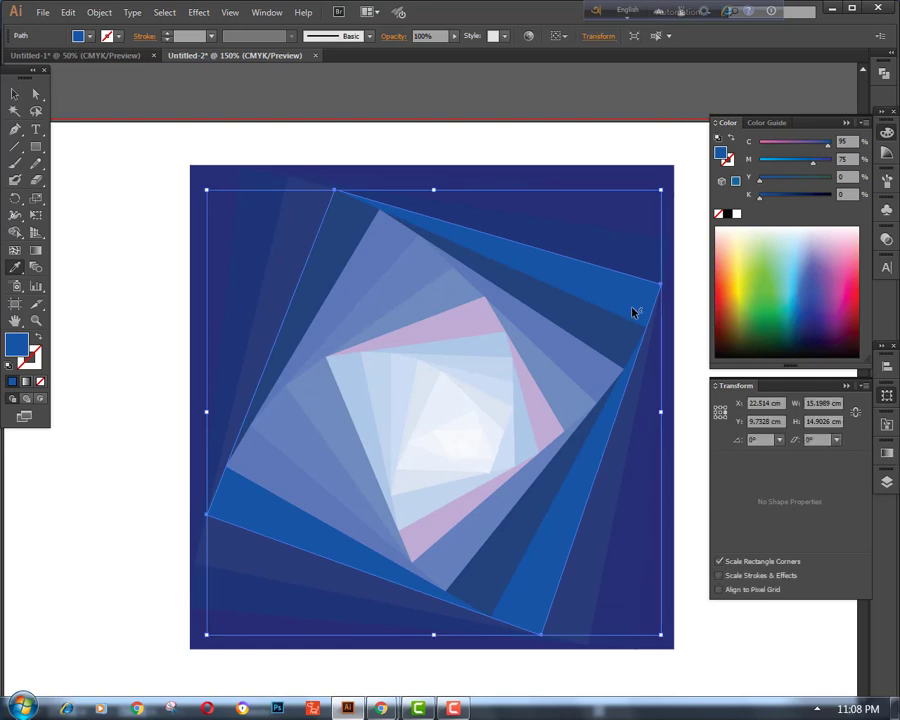
click(587, 307)
click(73, 567)
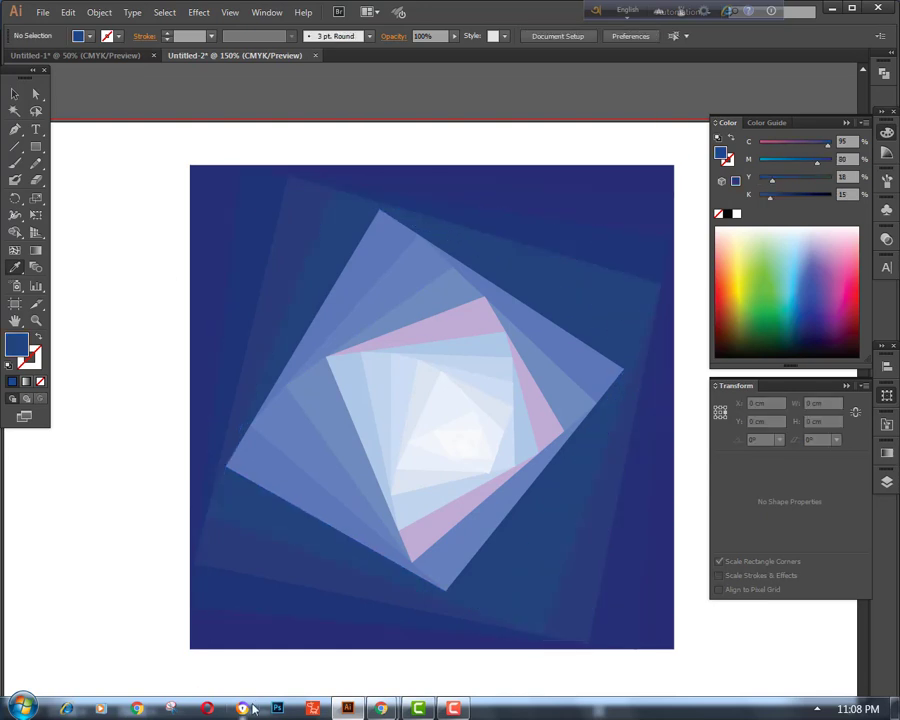
click(215, 580)
click(200, 485)
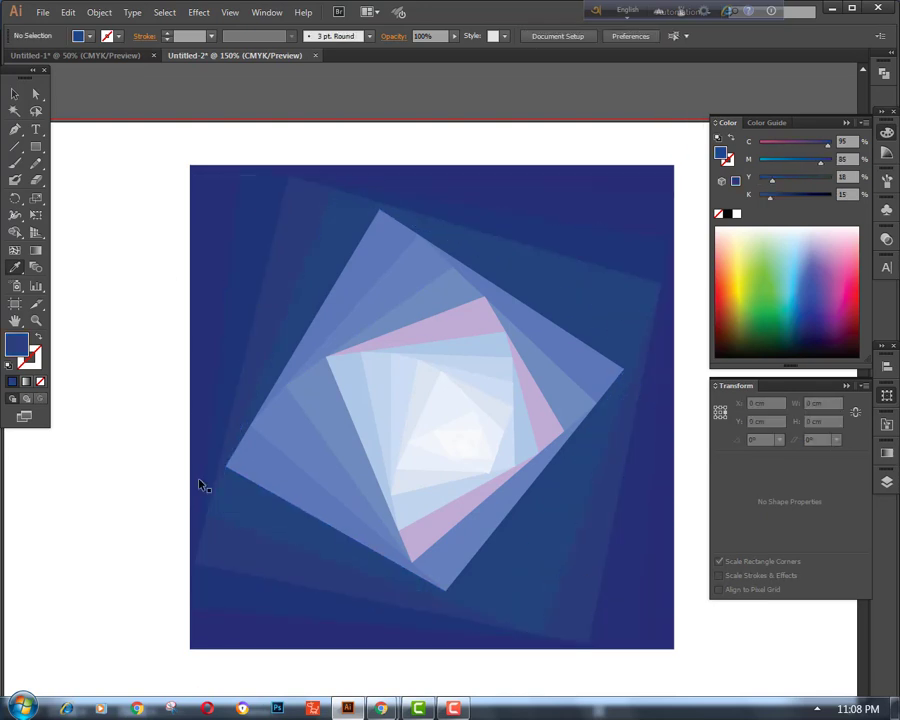
- Lower the magenta of the next two inward squares, the second to 70
click(315, 301)
double_click(16, 344)
click(680, 626)
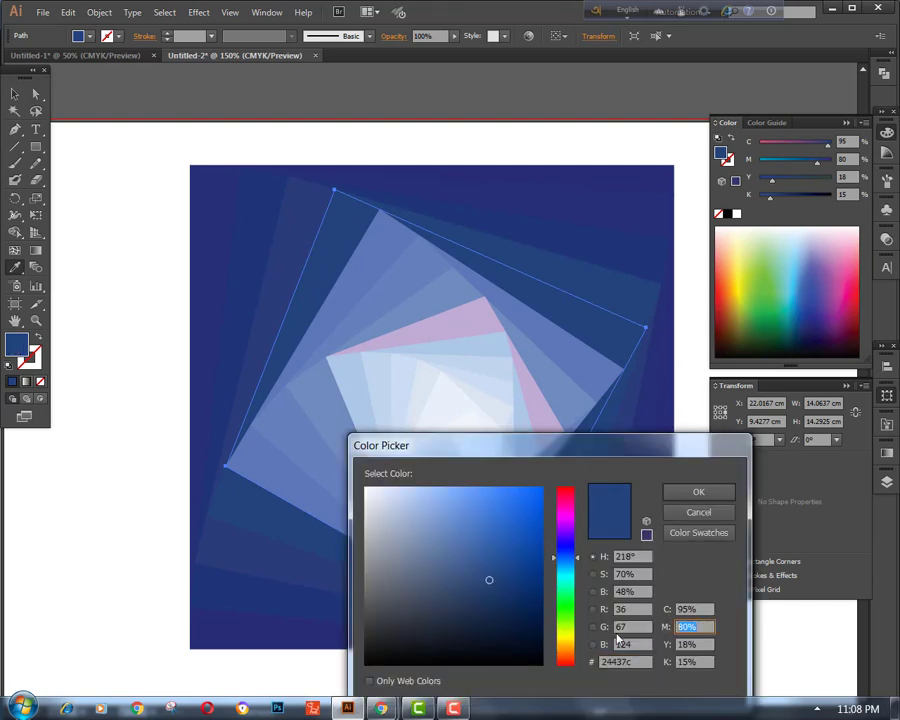
click(697, 494)
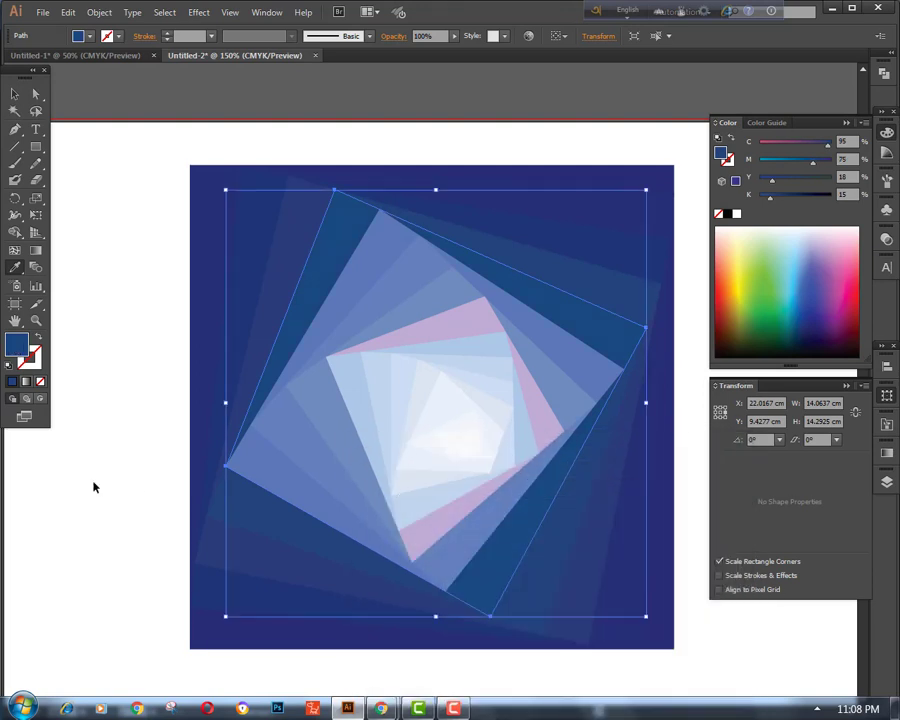
click(94, 484)
click(368, 260)
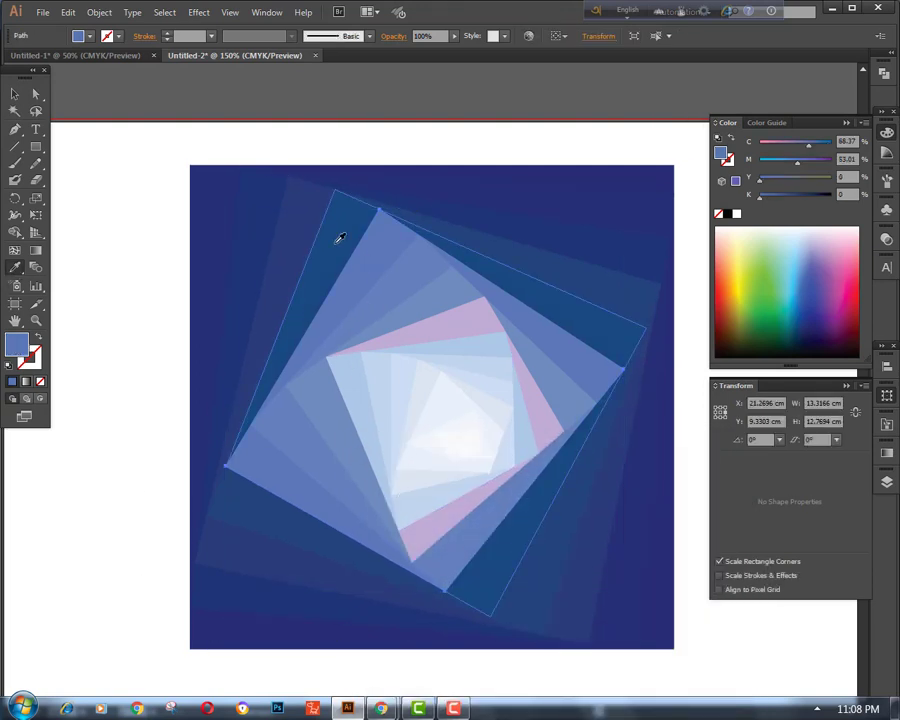
double_click(16, 344)
click(696, 626)
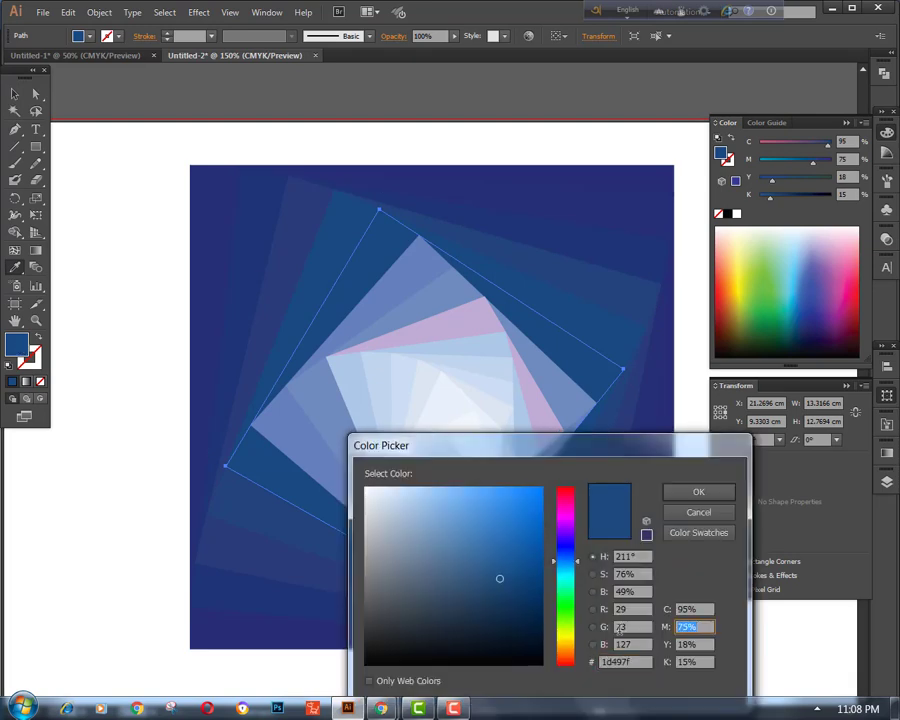
click(698, 491)
click(116, 522)
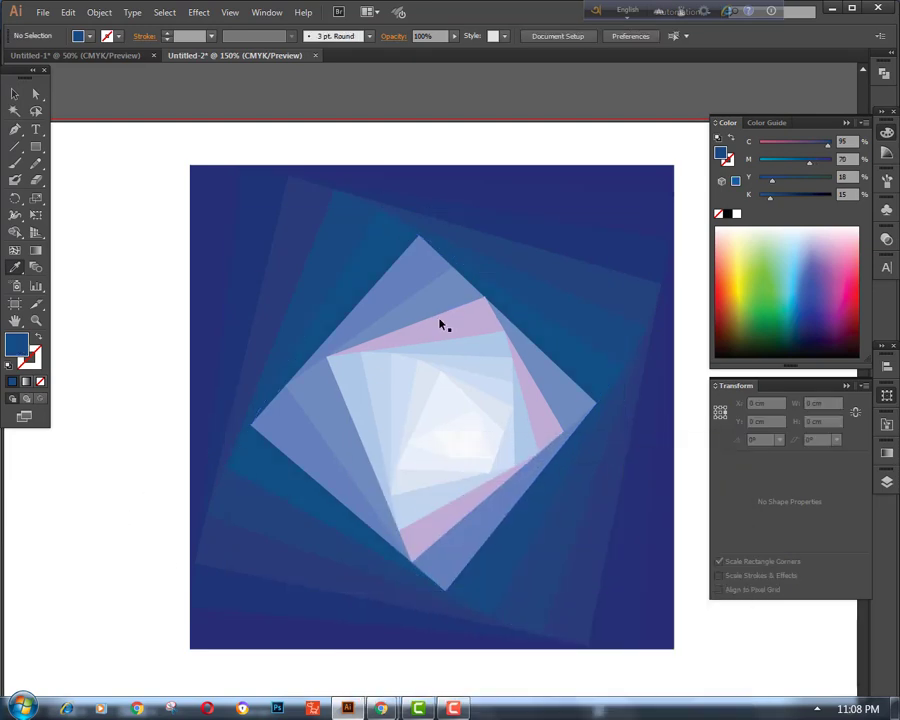
- Set the next two inward squares to magenta 65 and 60
click(418, 276)
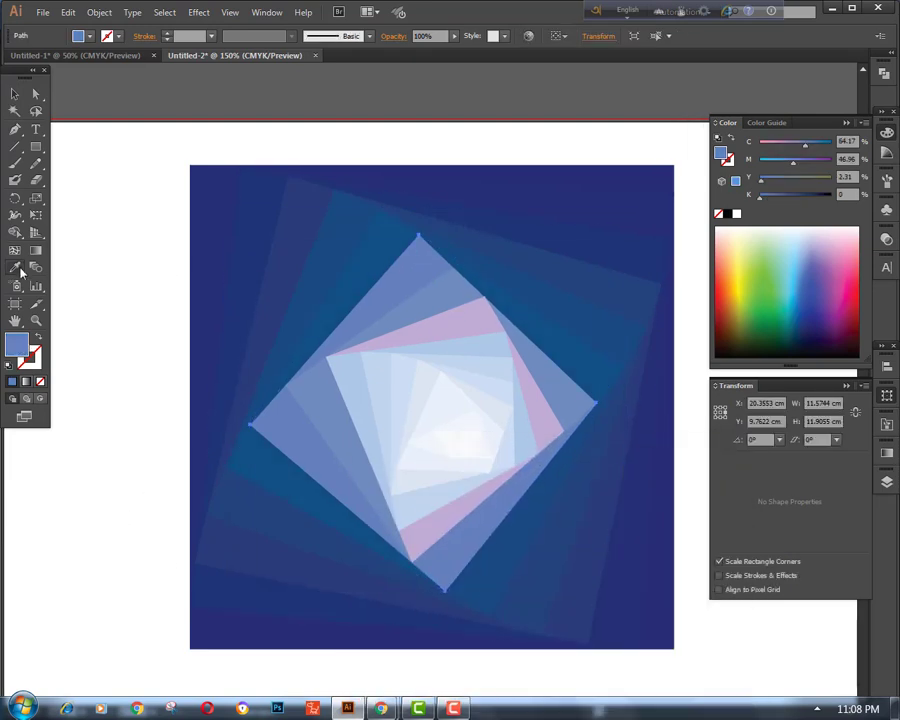
double_click(16, 344)
click(683, 626)
text(65)
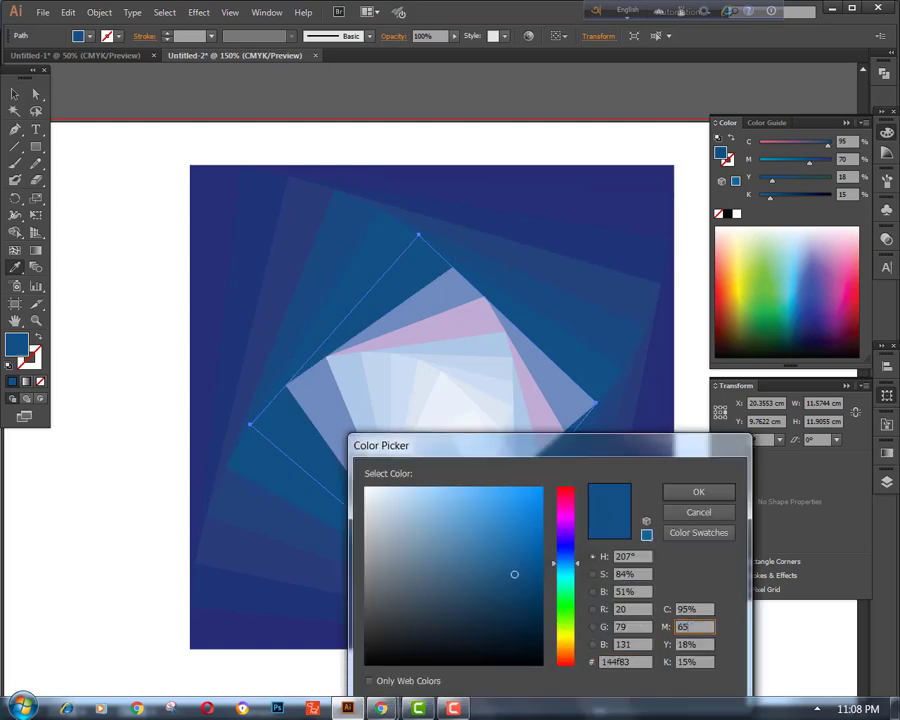
click(698, 491)
key(ctrl+shift+a)
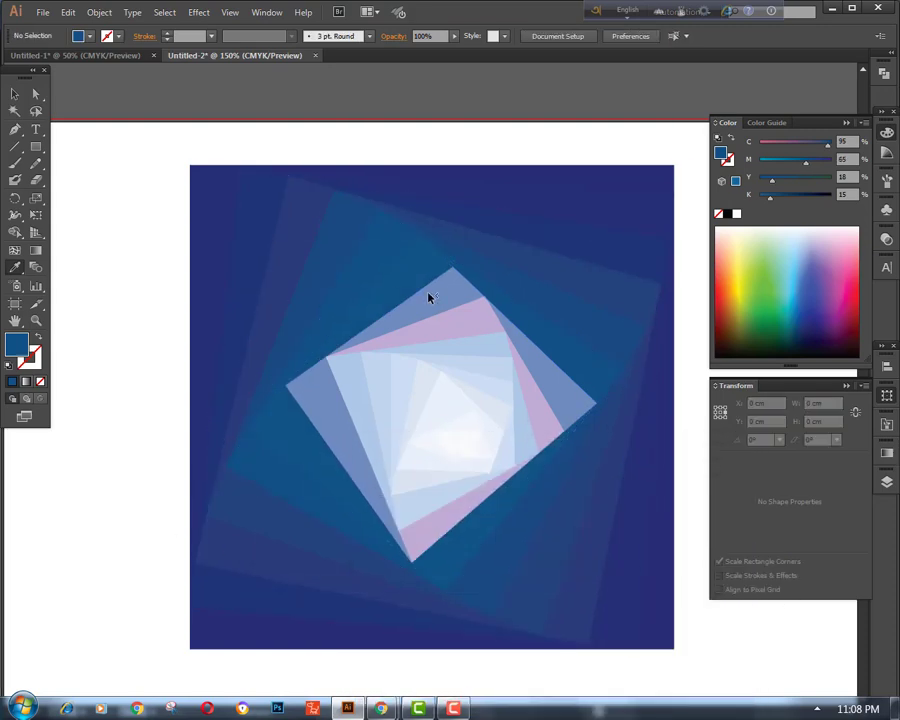
click(430, 290)
double_click(16, 344)
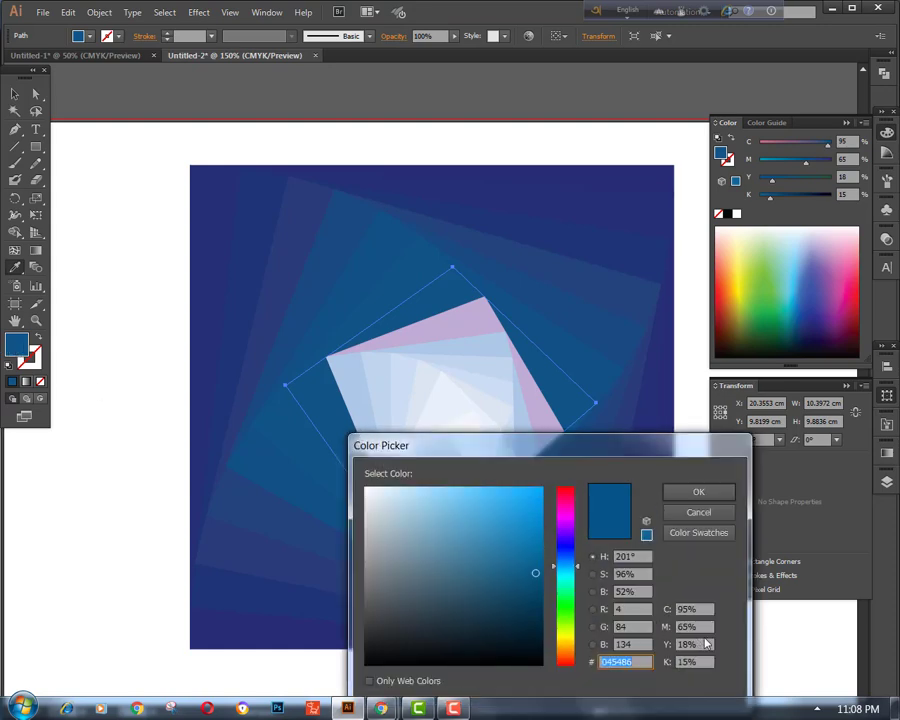
click(690, 627)
click(700, 491)
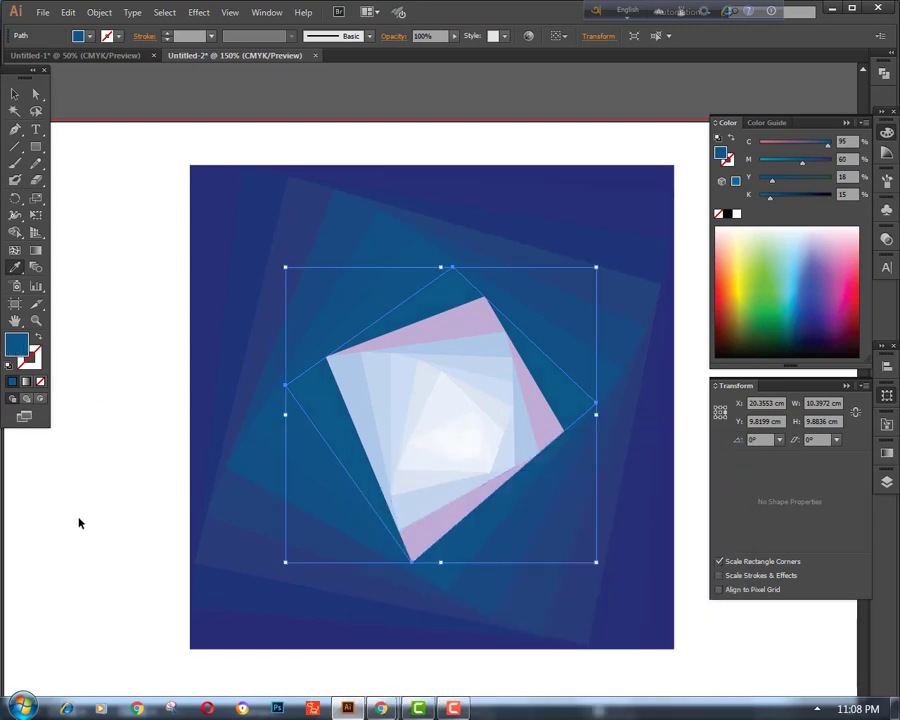
click(78, 522)
- Set the pink square and the next smaller one to magenta 55 and 50
click(447, 306)
double_click(16, 344)
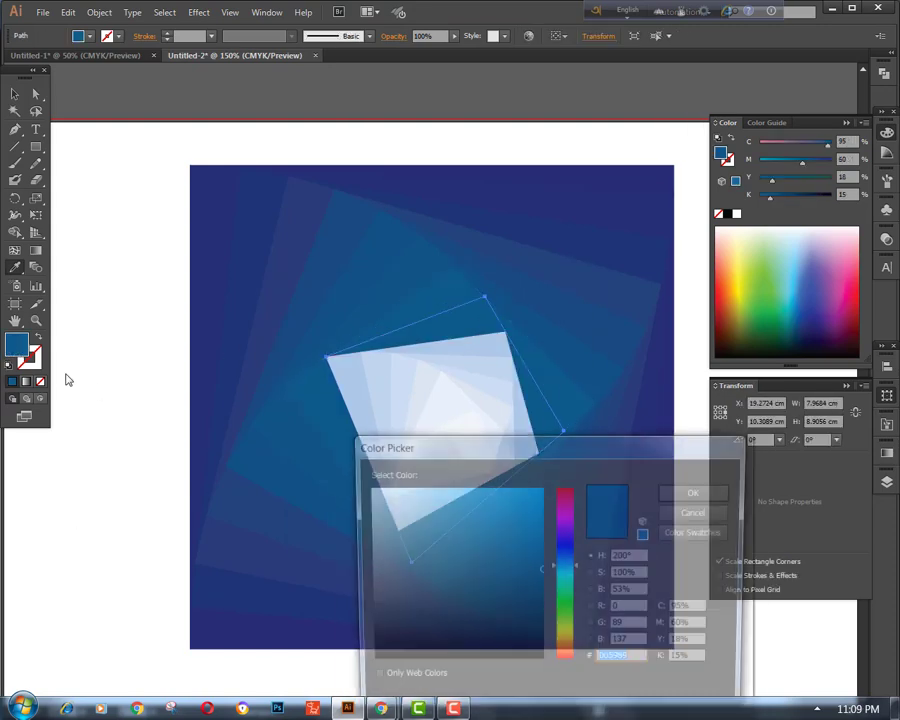
click(700, 491)
click(84, 550)
click(487, 315)
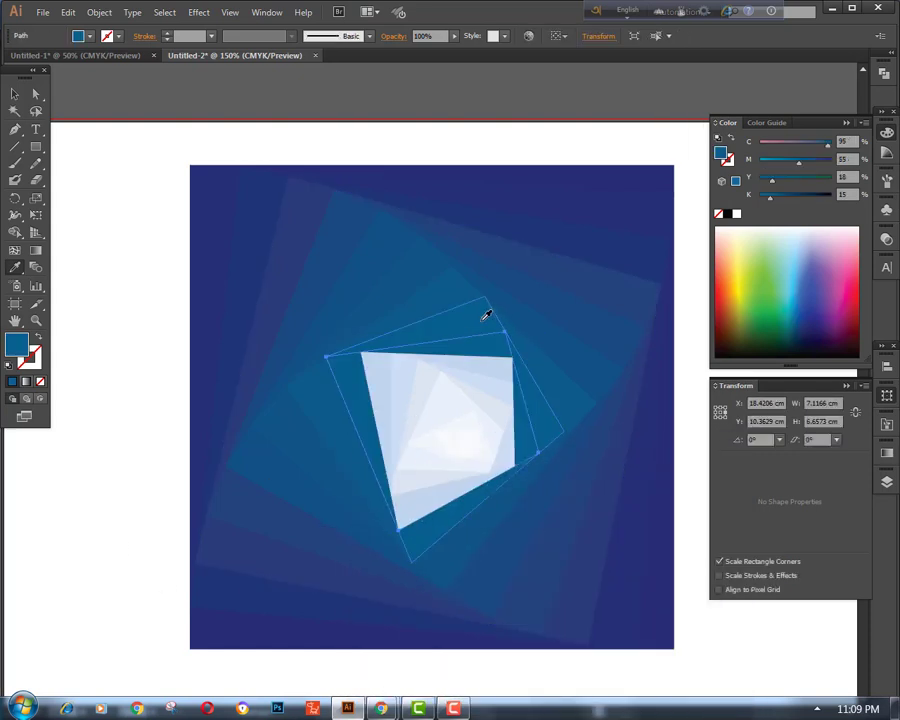
double_click(16, 344)
text(50)
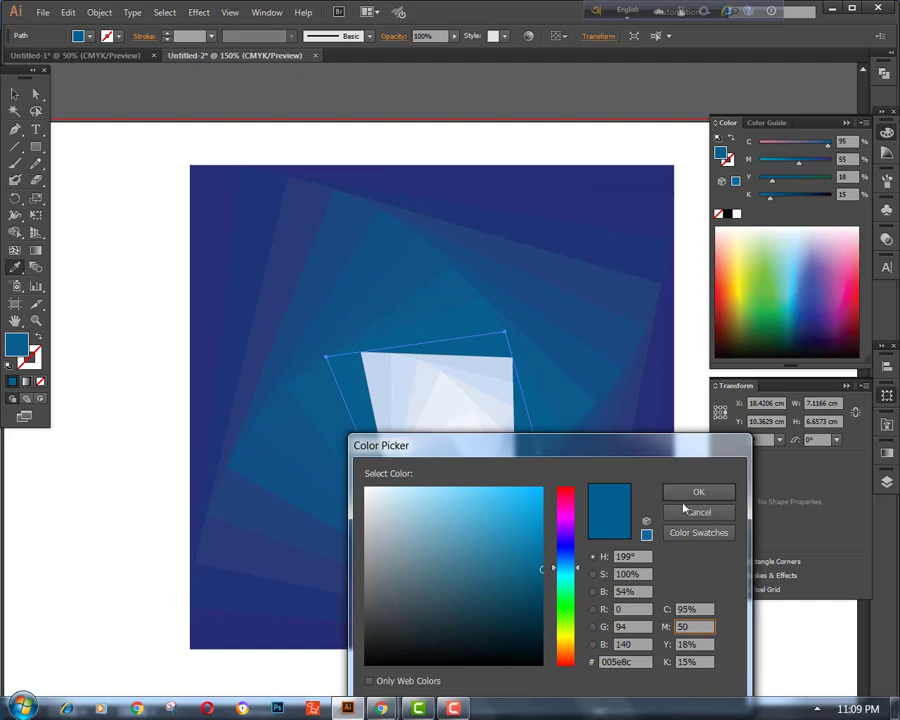
click(698, 491)
click(444, 390)
- Recolour the quadrilateral surrounding the white shape
click(470, 400)
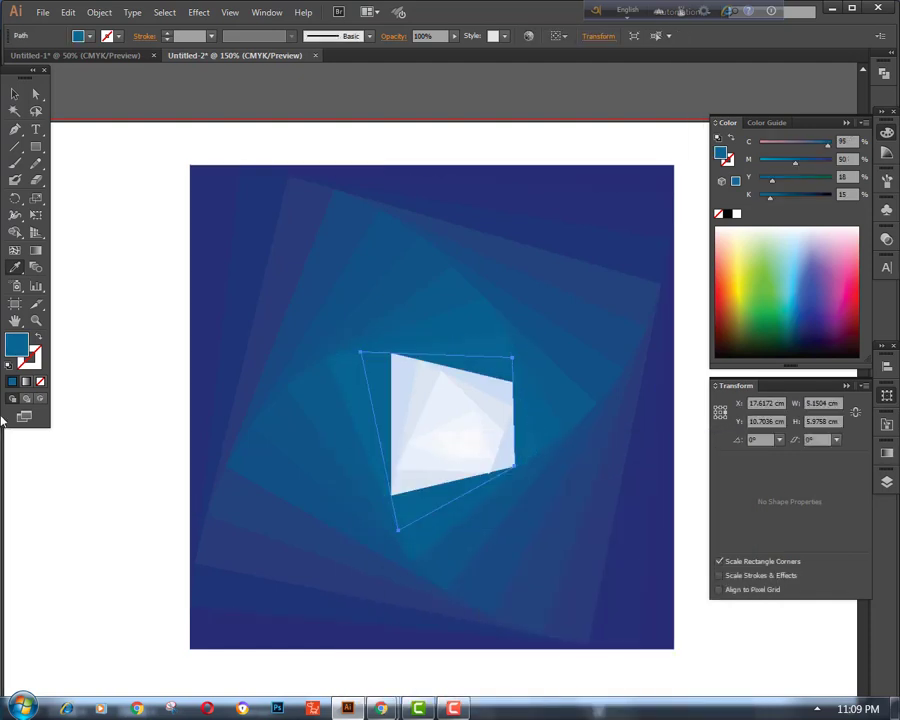
double_click(16, 344)
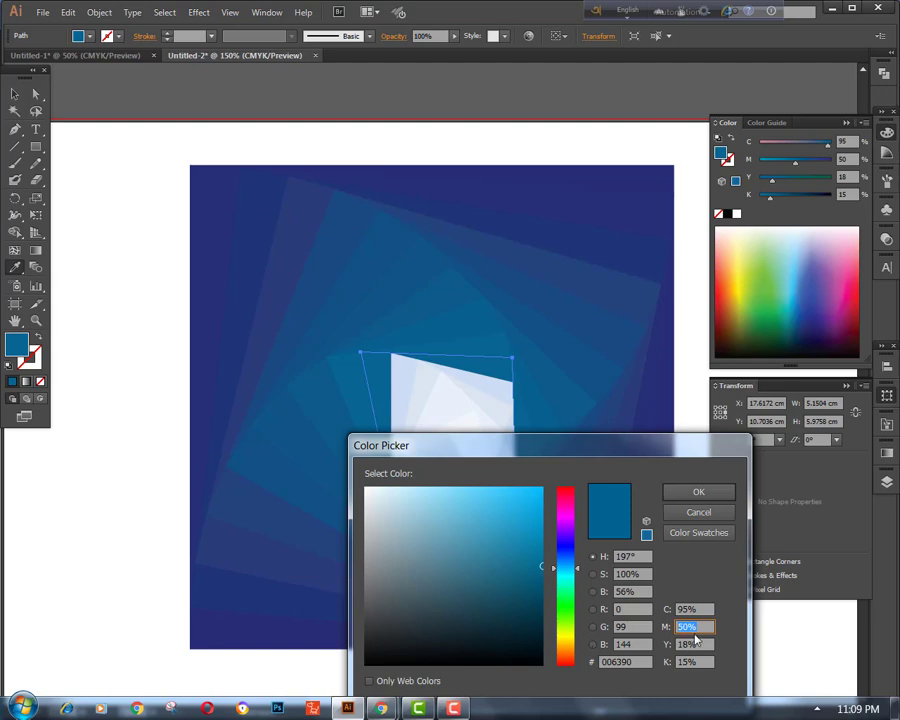
drag(646, 449, 579, 253)
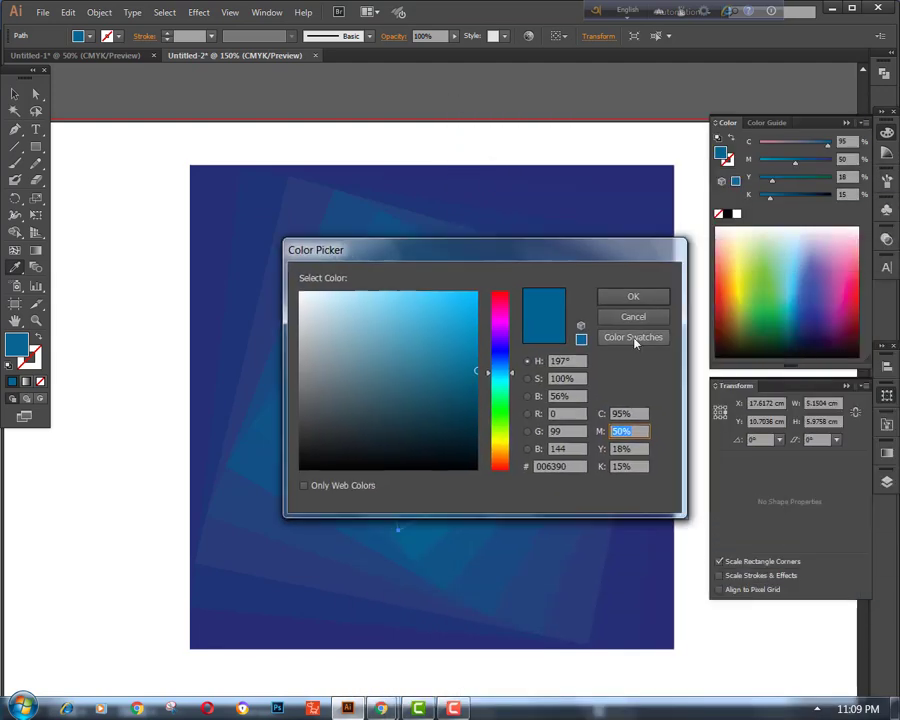
click(637, 296)
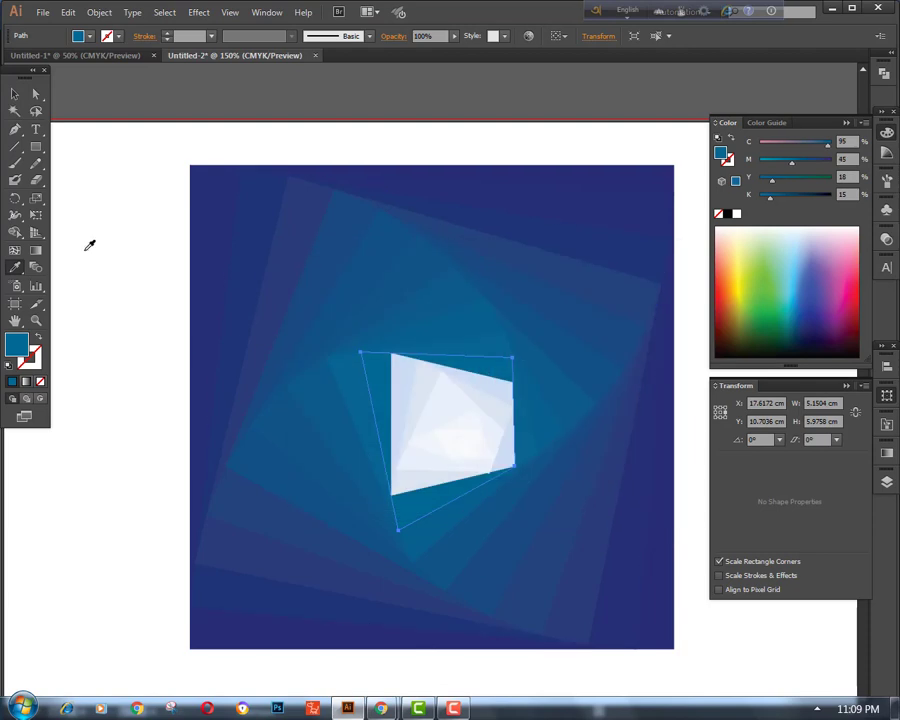
- Give the white quadrilateral a teal fill with reduced magenta
key(v)
click(98, 244)
click(500, 386)
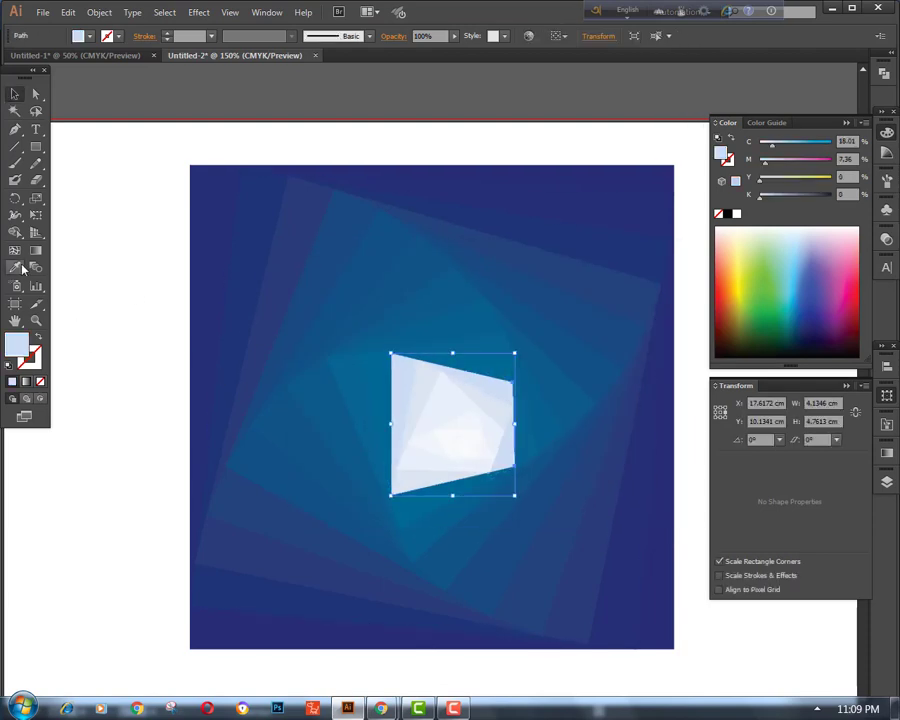
drag(515, 372, 504, 362)
key(i)
double_click(29, 344)
click(632, 430)
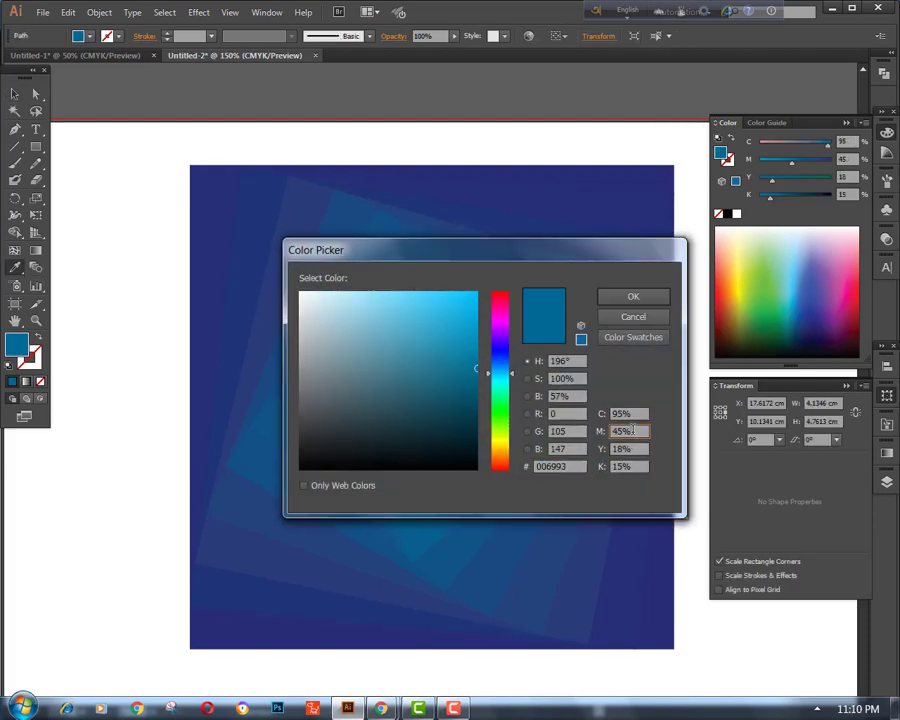
click(620, 296)
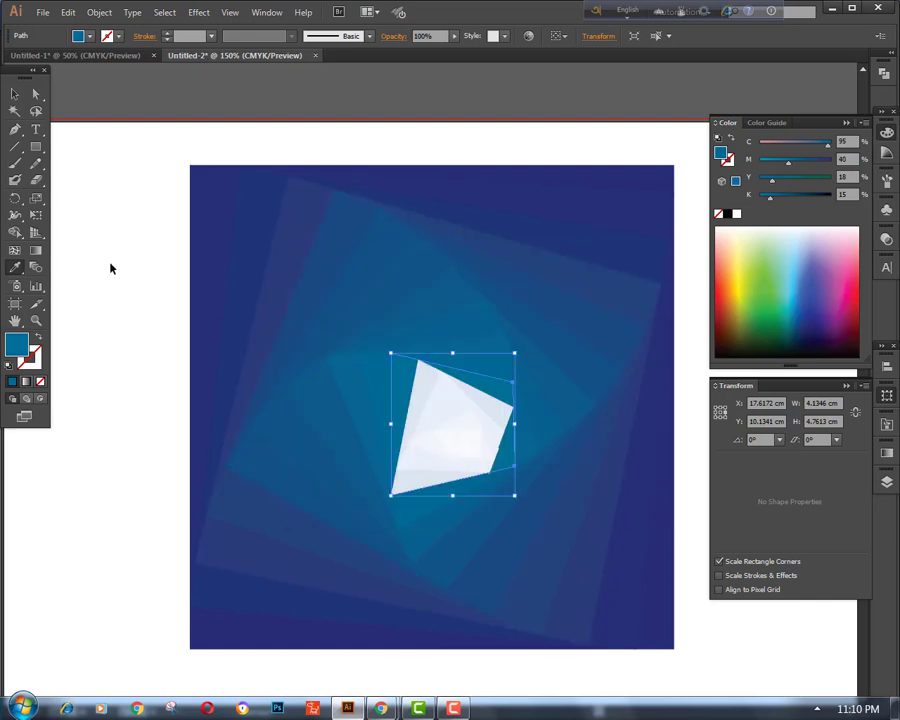
key(ctrl+shift+a)
- Set the next smaller shape to magenta 35, undoing an unwanted extra recolour
click(476, 398)
click(395, 367)
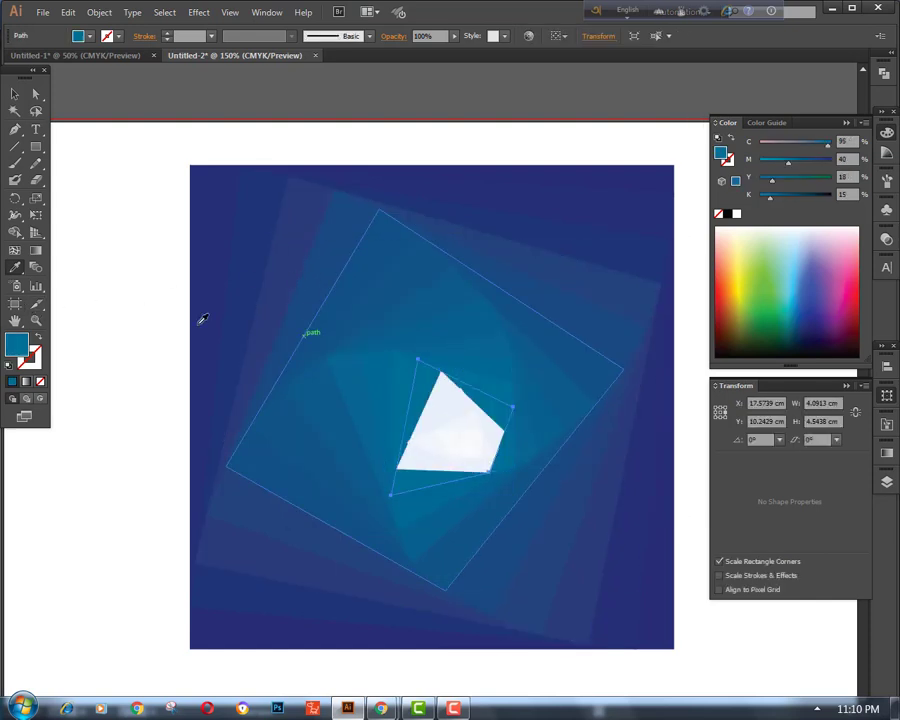
double_click(16, 344)
click(628, 431)
text(35)
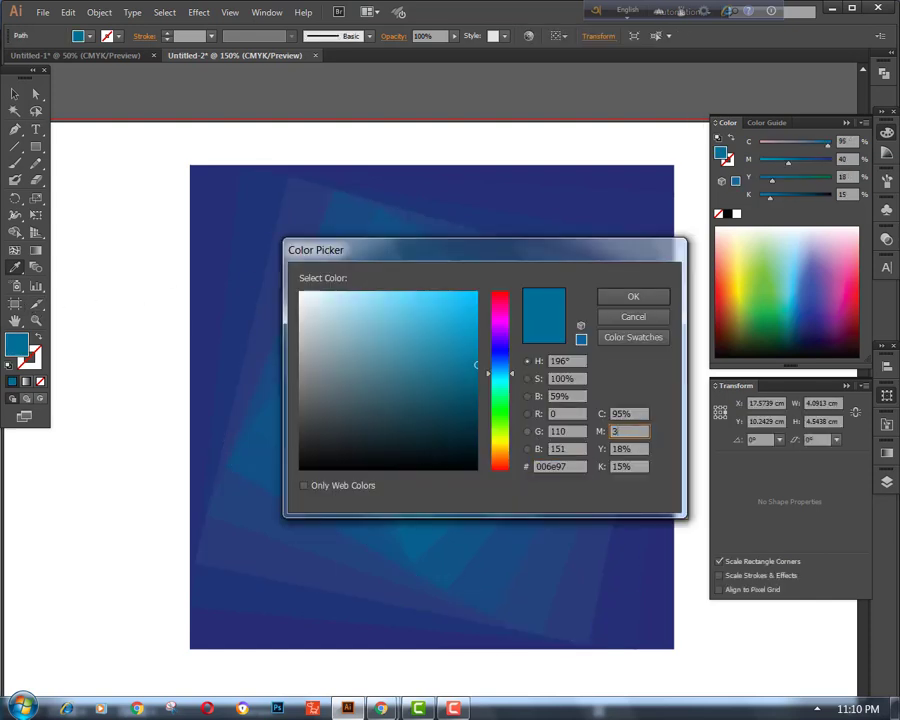
click(604, 296)
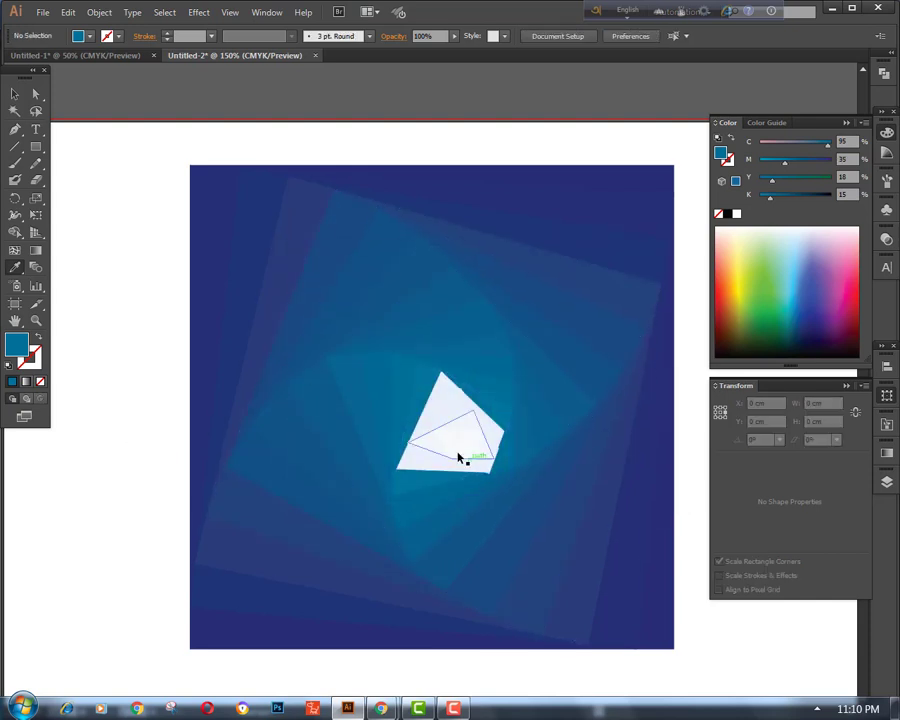
click(442, 376)
key(ctrl+z)
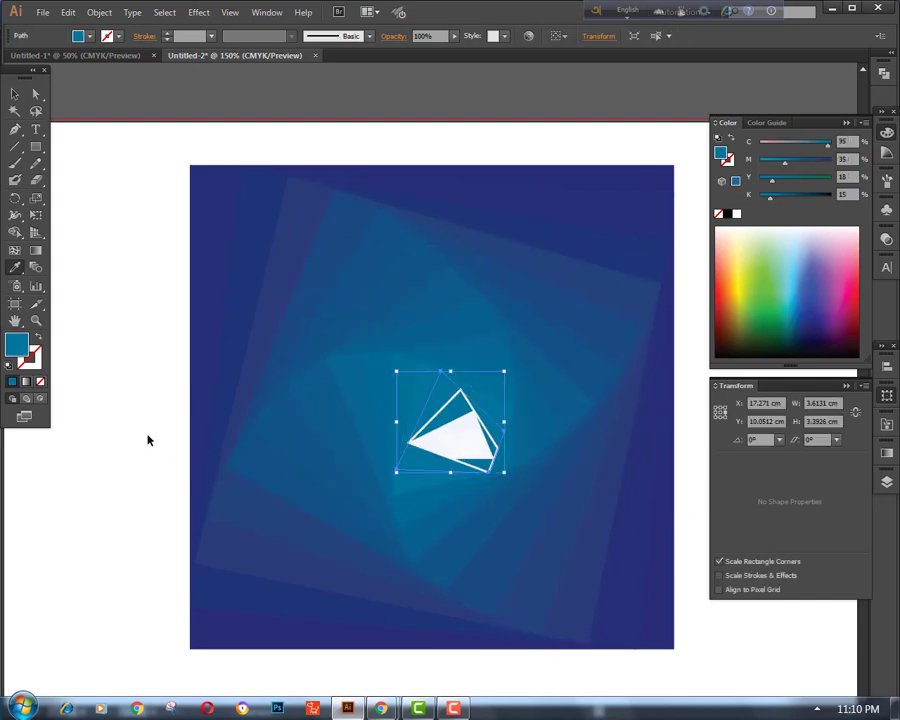
key(ctrl+z)
- Give the next inner square a lighter teal fill
click(427, 383)
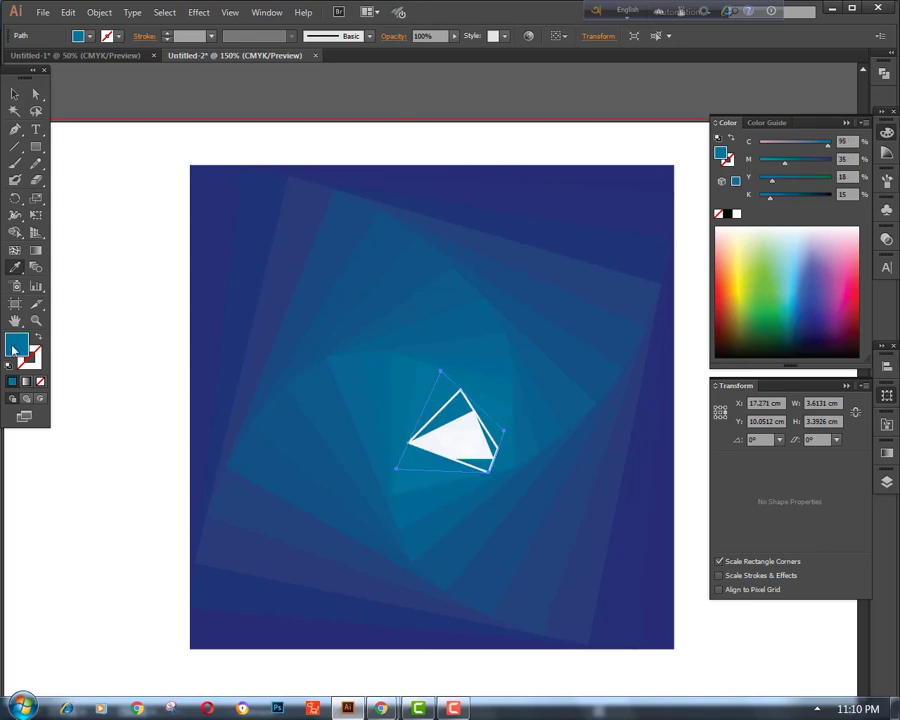
double_click(16, 344)
double_click(622, 431)
text(30)
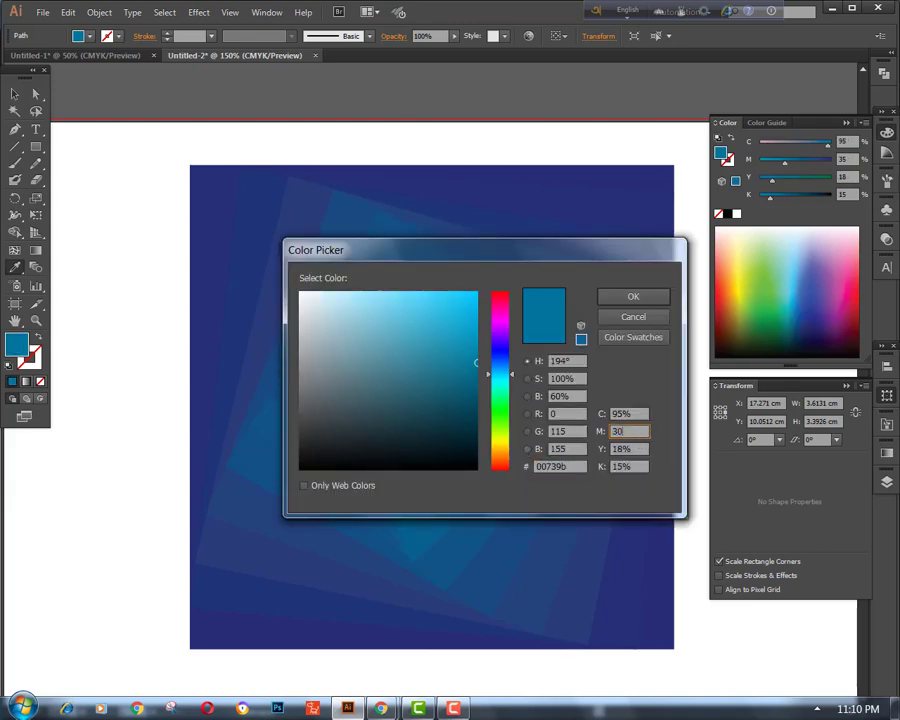
click(650, 317)
click(241, 489)
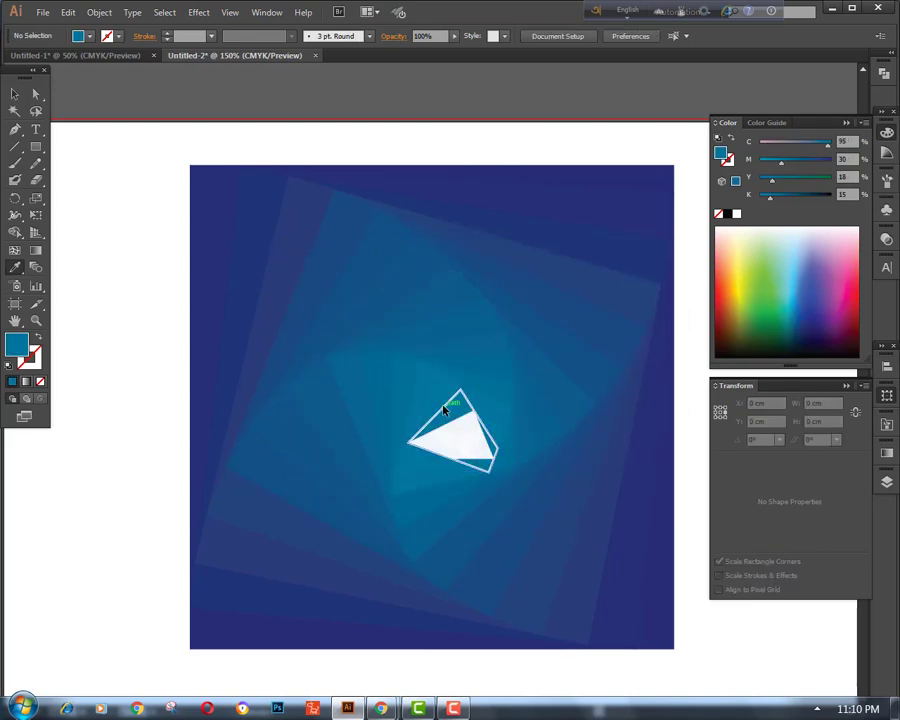
- Fill the next smaller centre square with teal at magenta 25
click(446, 410)
double_click(20, 345)
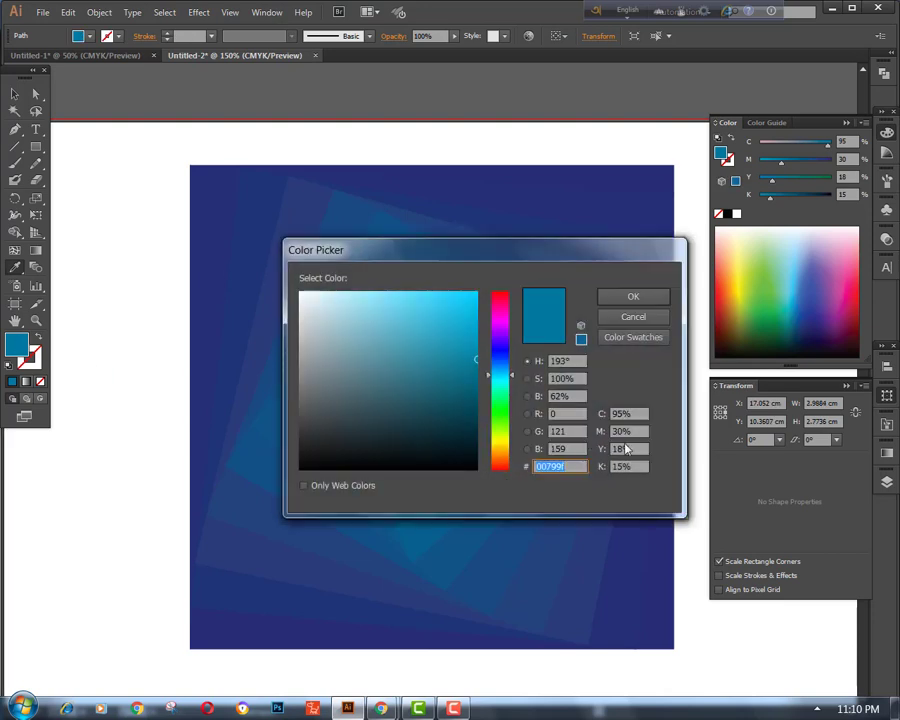
double_click(622, 431)
text(25)
click(636, 296)
click(124, 577)
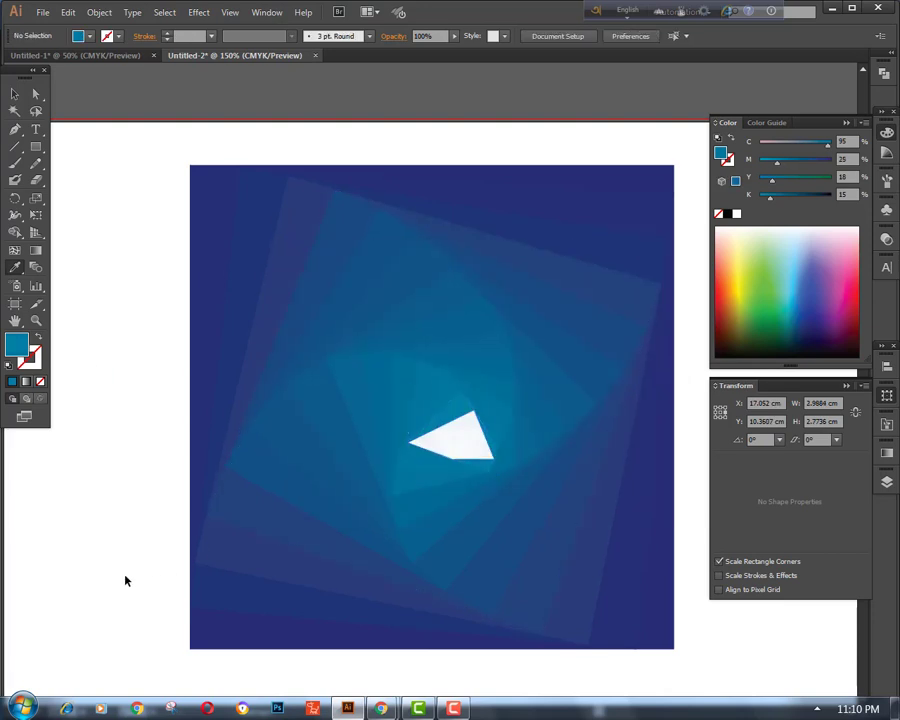
- Fill the next inner square with a lighter teal at magenta 20
click(466, 420)
double_click(16, 344)
double_click(622, 431)
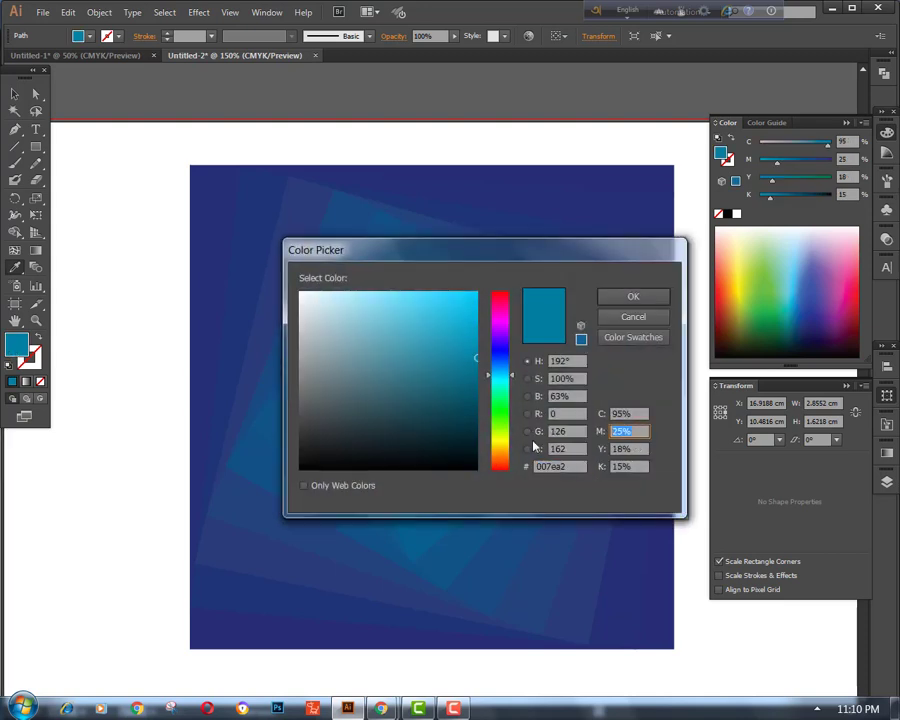
text(20)
click(636, 296)
click(85, 362)
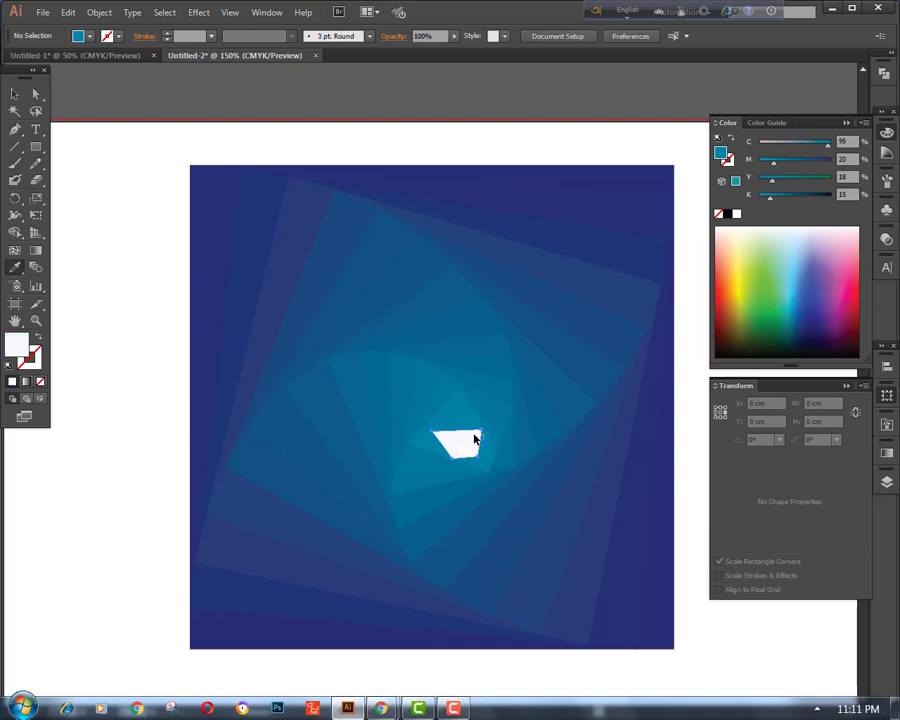
- Recolour the next inner white shape with a new fill
click(470, 437)
double_click(16, 344)
double_click(639, 430)
text(15)
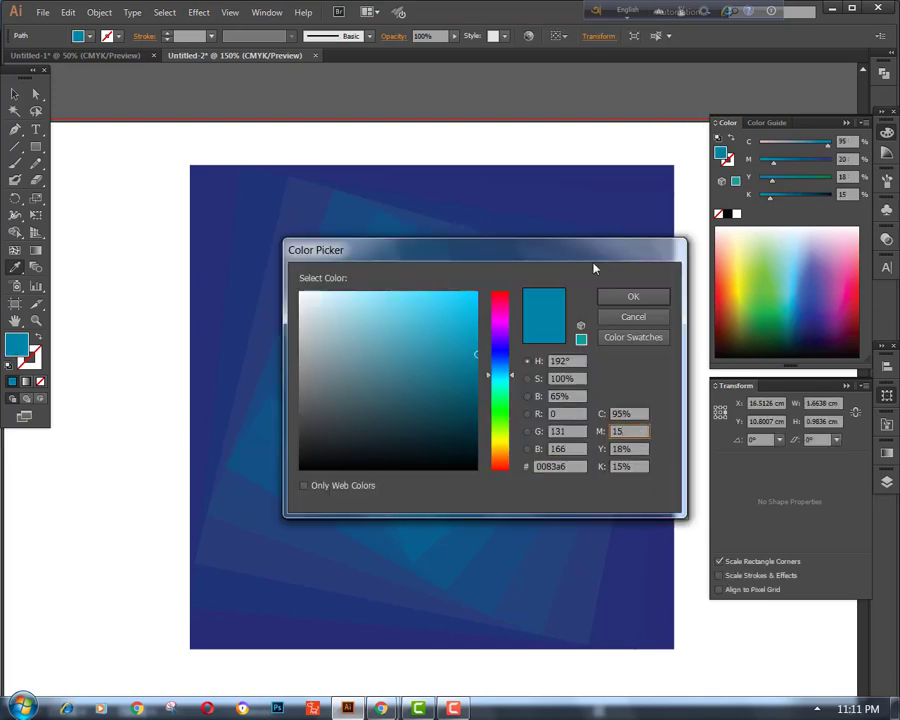
click(633, 296)
key(ctrl+shift+a)
- Copy the neighbouring teal onto the remaining white centre shape and set magenta 10
click(458, 438)
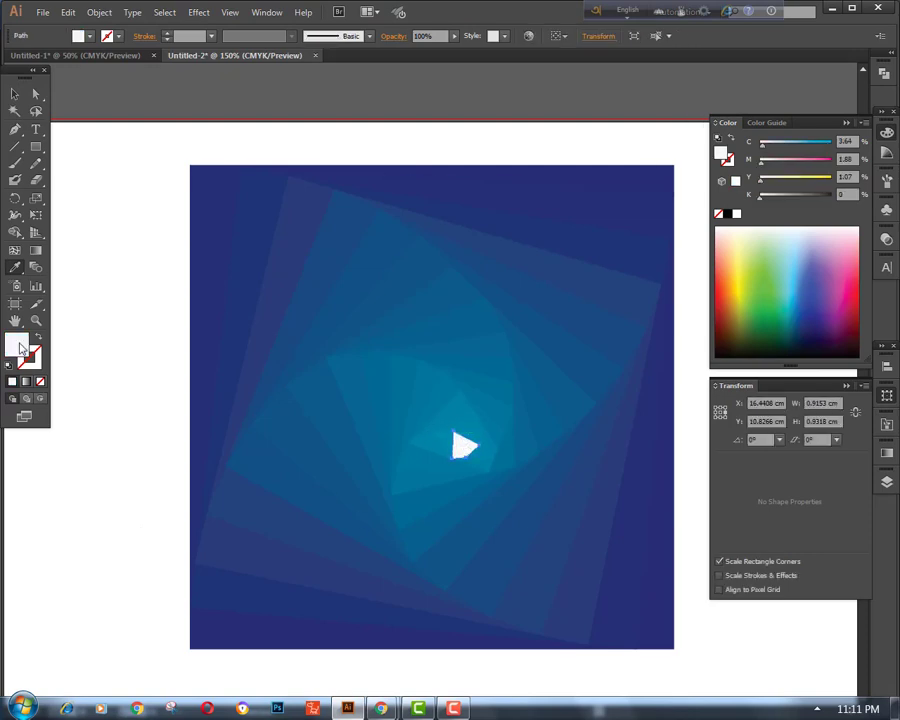
double_click(16, 344)
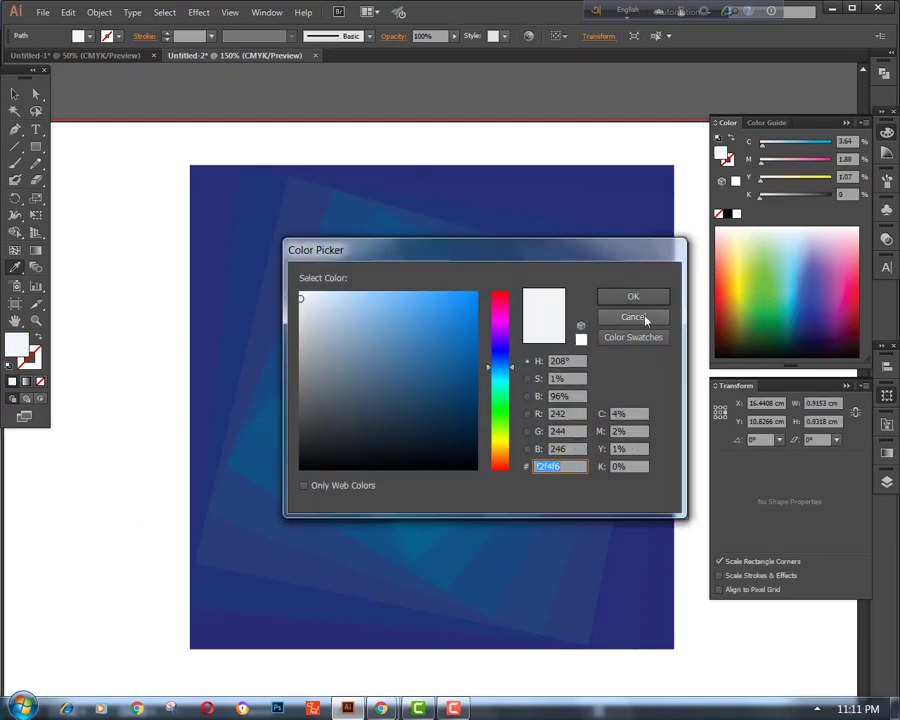
click(633, 316)
click(480, 418)
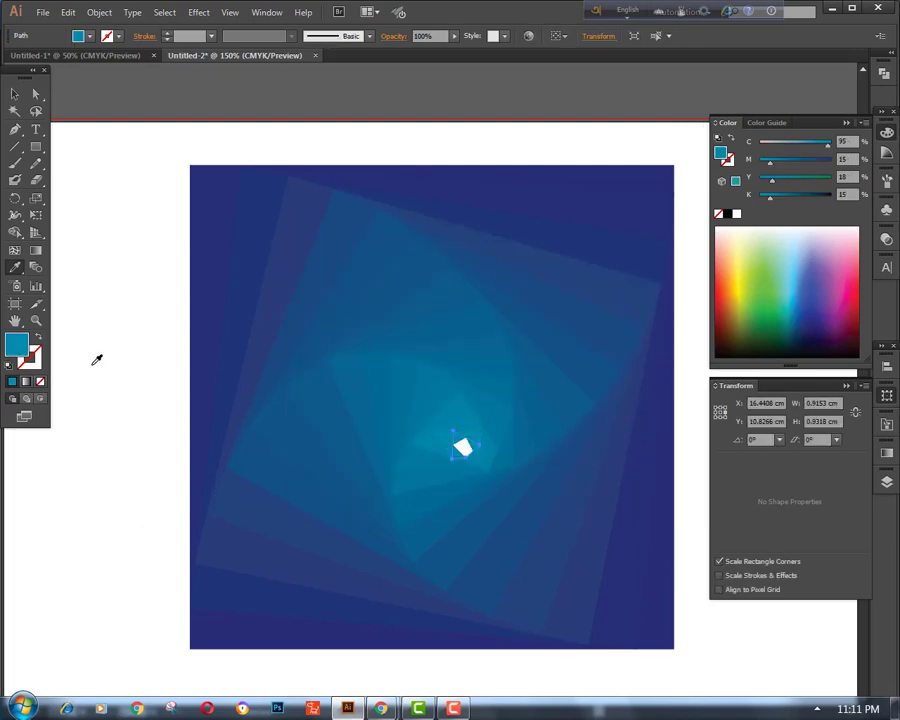
double_click(16, 344)
click(621, 431)
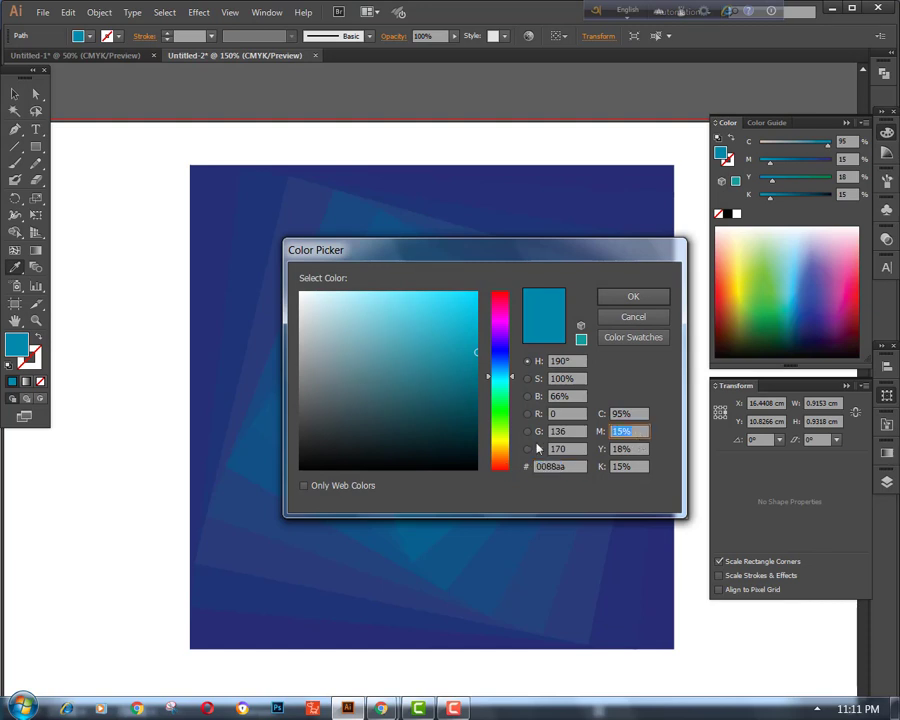
text(10)
key(Return)
key(ctrl+shift+a)
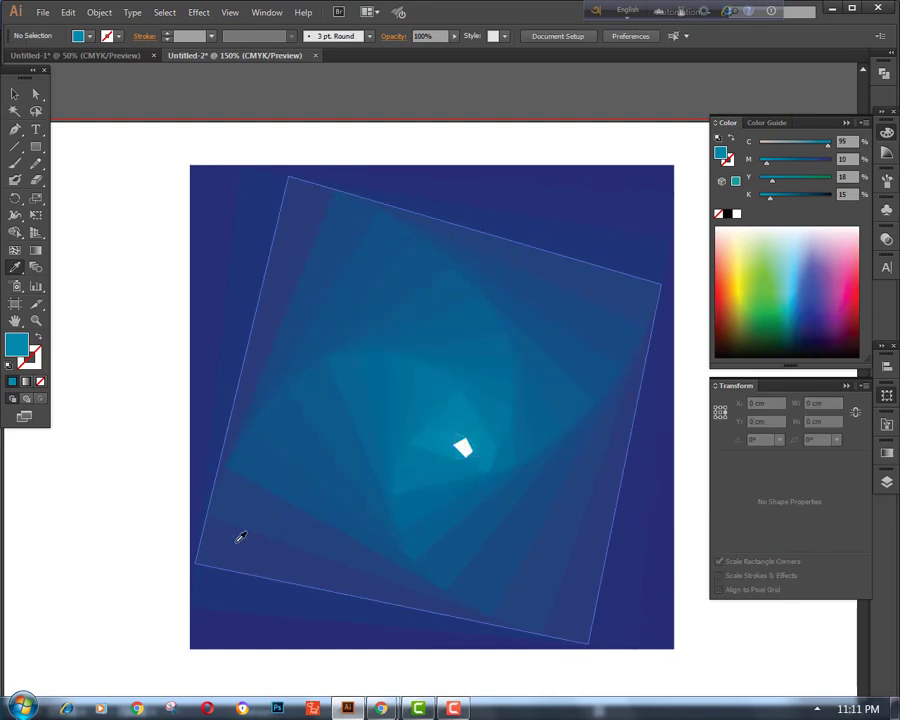
key(ctrl+plus)
key(ctrl+plus)
click(492, 508)
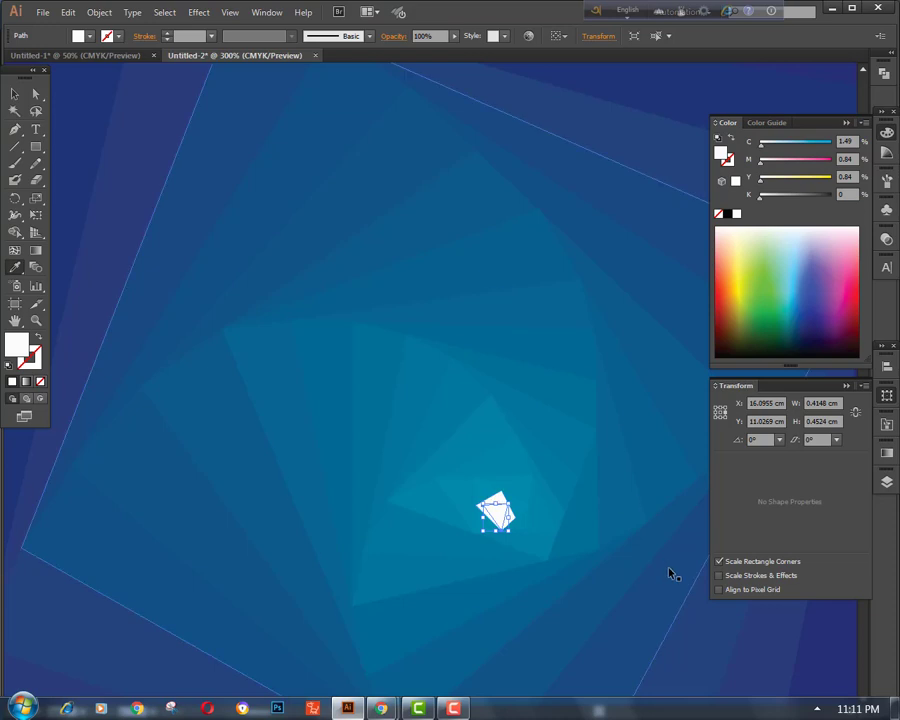
- Give the small white centre shape a sampled teal fill, with 80 entered in the Color Picker
click(667, 570)
ctrl+click(498, 508)
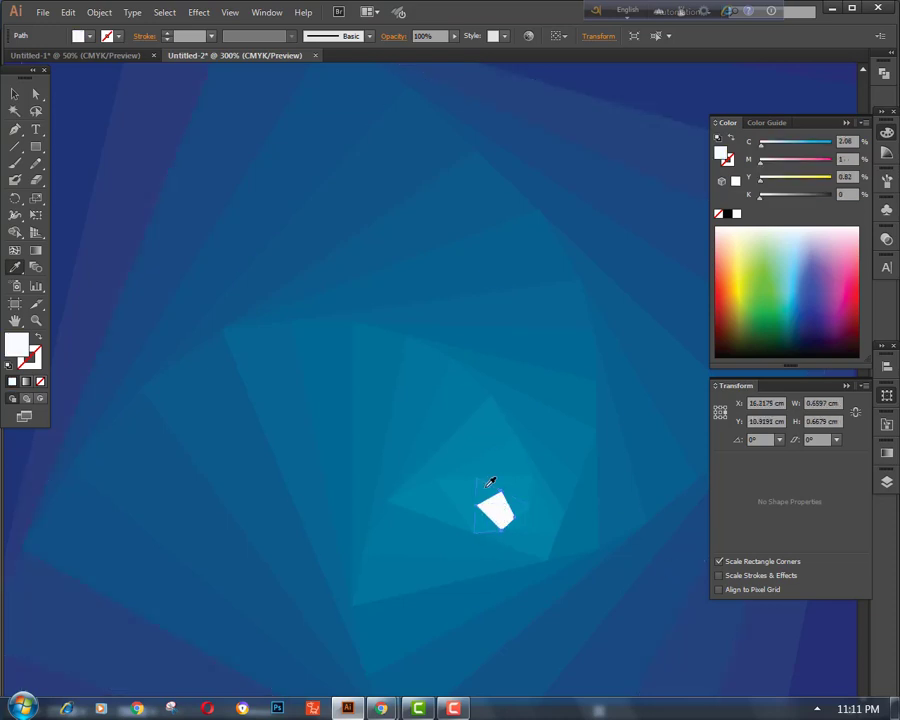
click(490, 482)
double_click(16, 345)
double_click(622, 431)
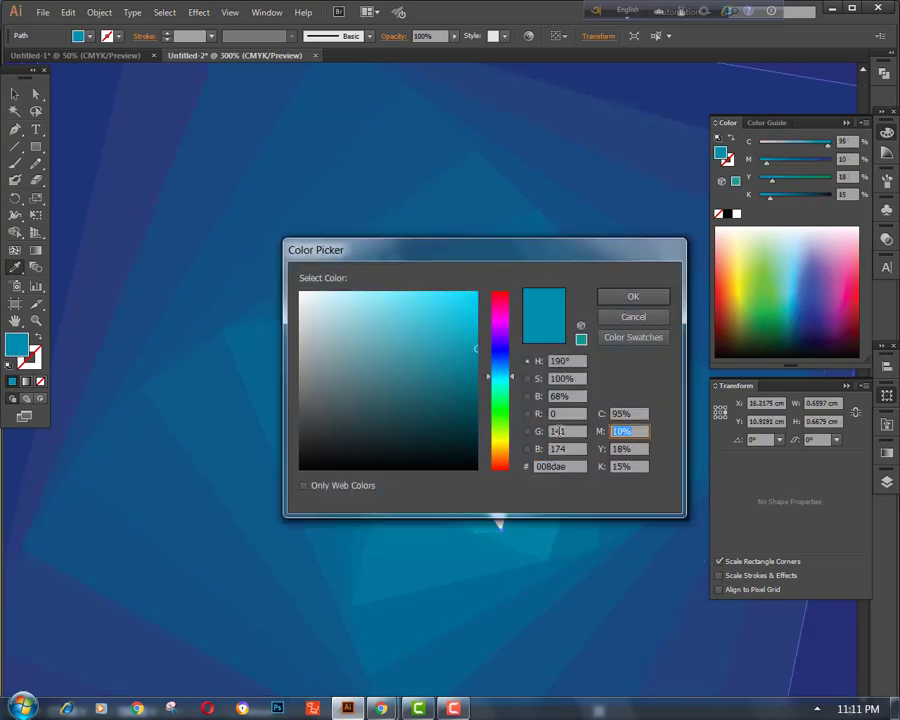
text(80)
click(632, 296)
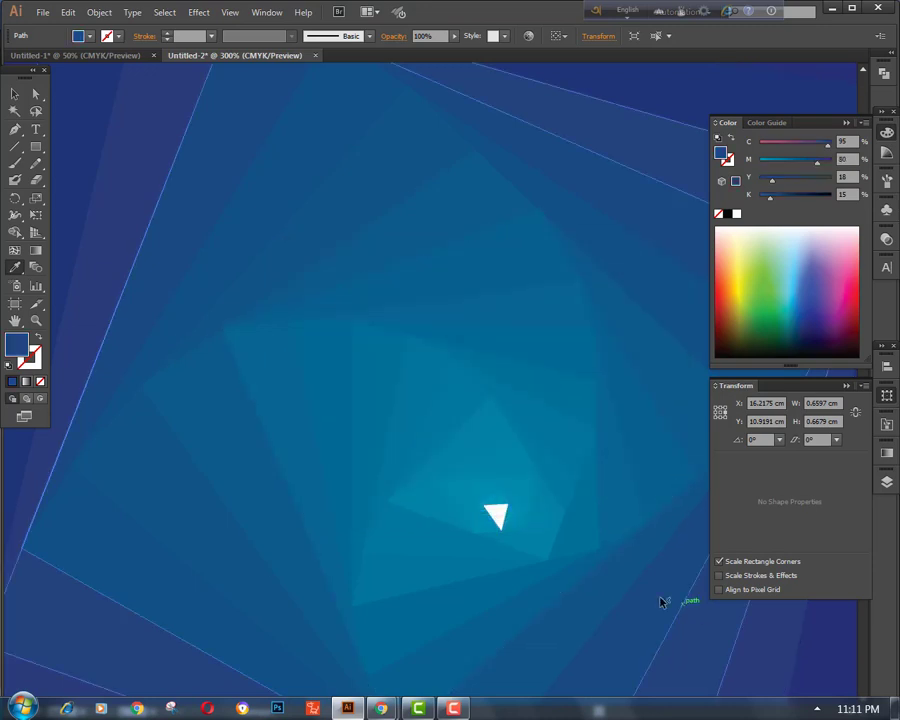
- Fill the small white centre triangle with brighter teal, setting cyan to 80
ctrl+click(497, 515)
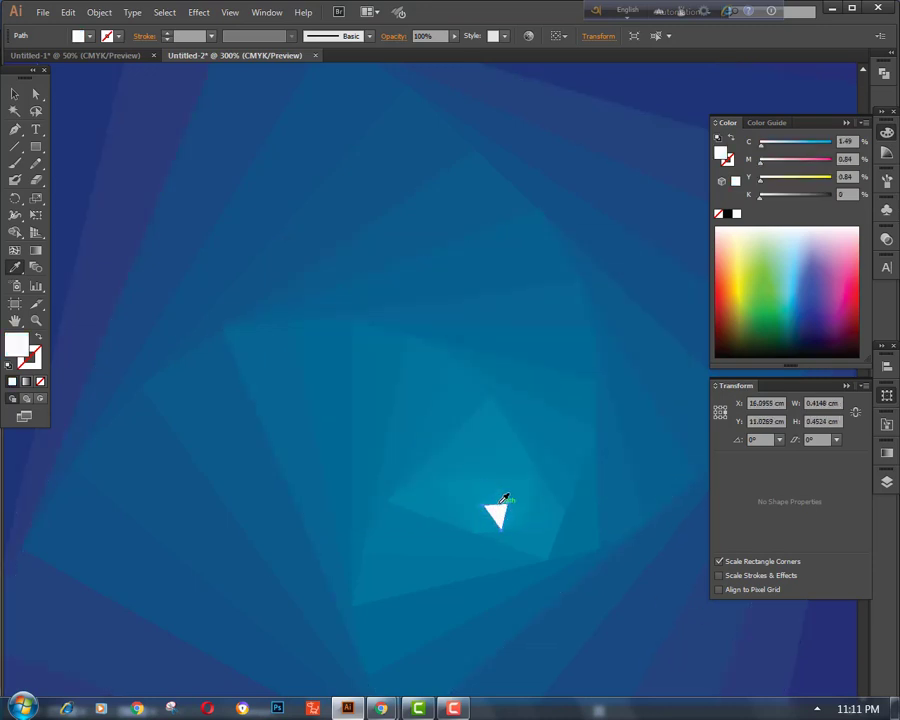
double_click(16, 345)
double_click(622, 431)
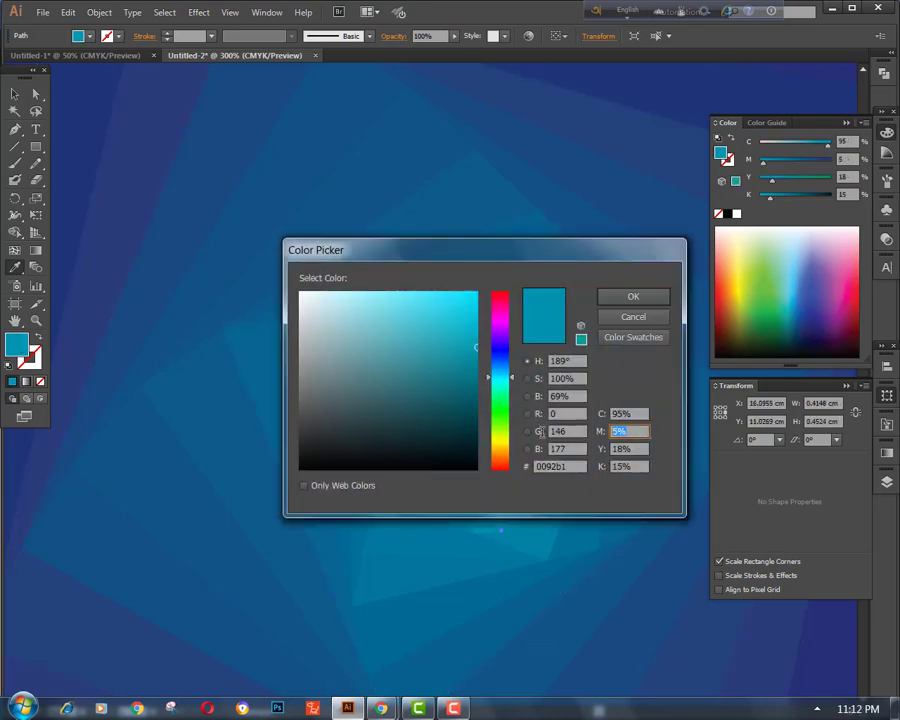
double_click(628, 413)
text(80)
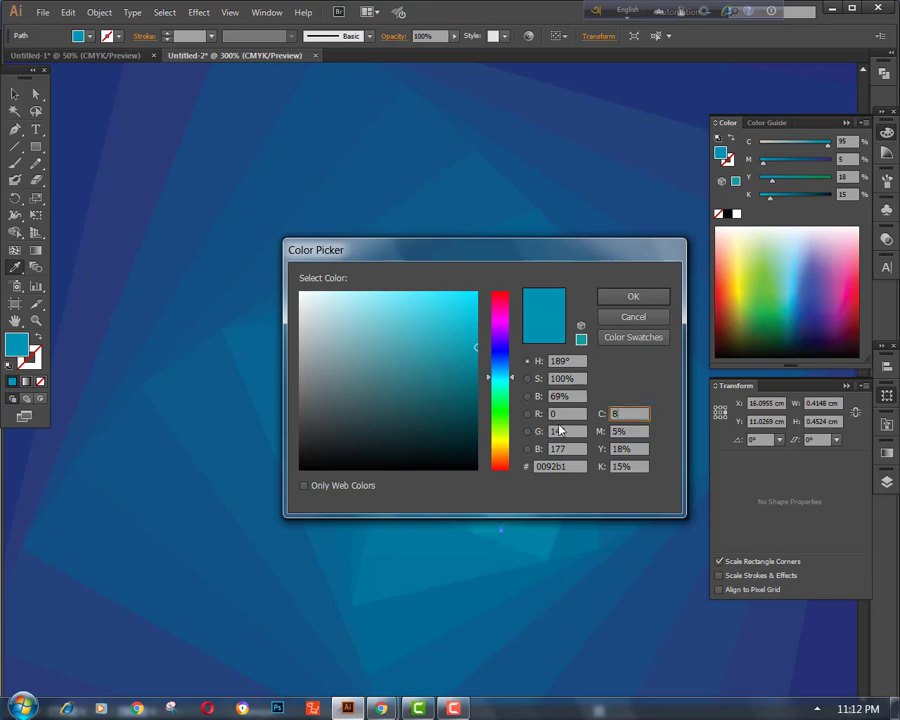
click(633, 297)
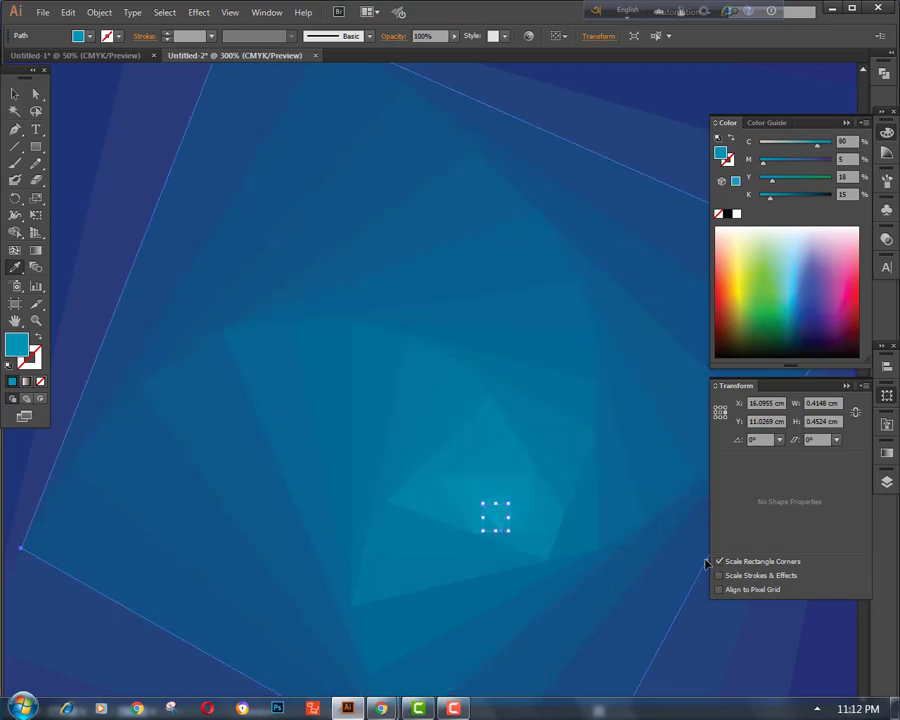
key(ctrl+minus)
key(ctrl+minus)
key(ctrl+minus)
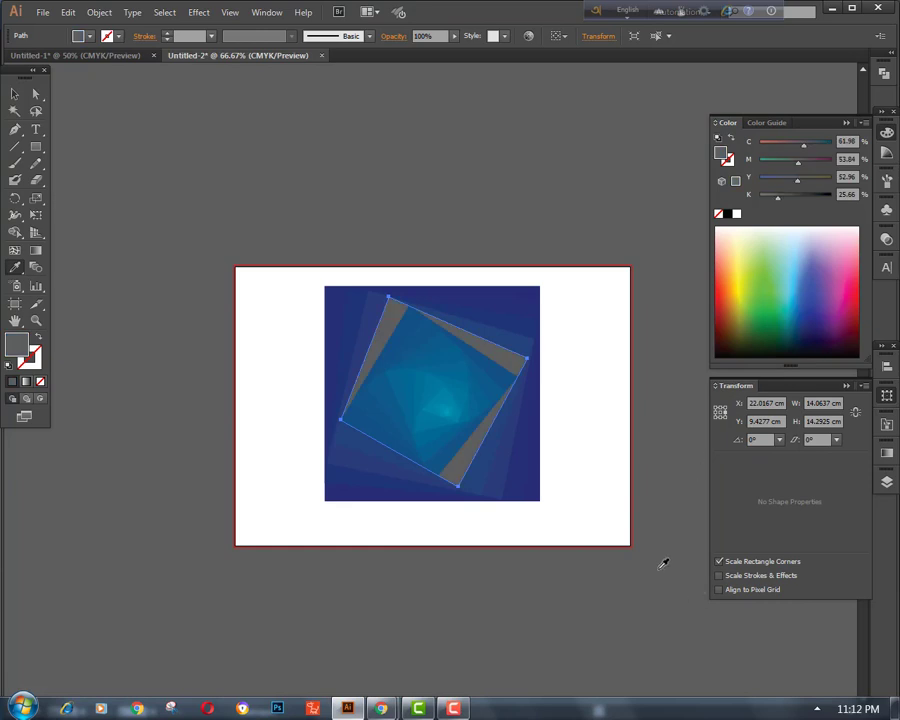
- Make the tiniest central triangle the brightest teal by setting magenta to 0
ctrl+click(648, 592)
key(ctrl+plus)
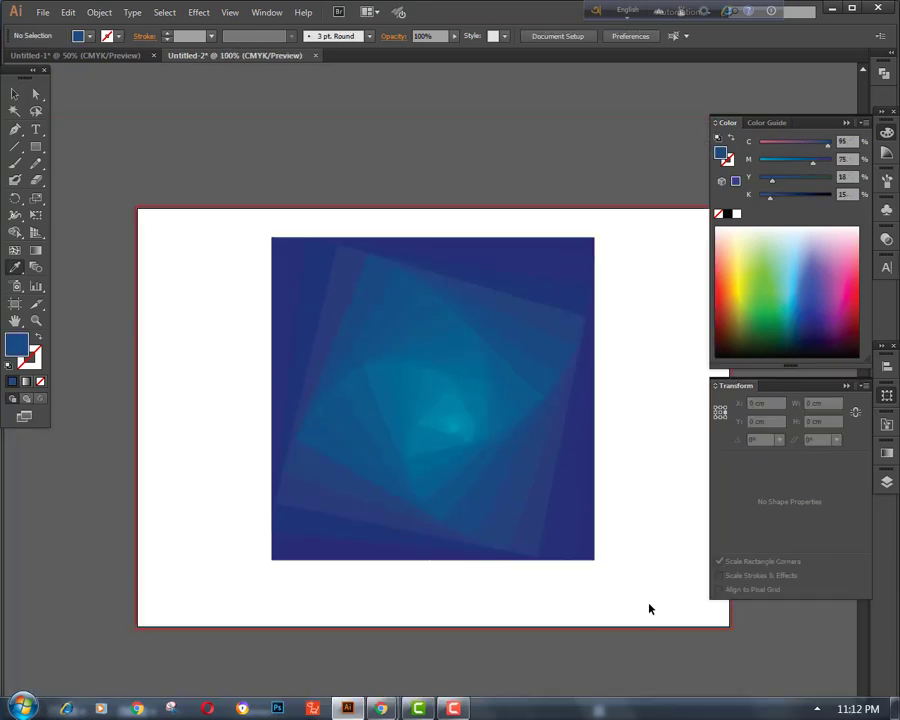
key(ctrl+minus)
key(ctrl+minus)
key(ctrl+plus)
key(ctrl+plus)
key(ctrl+plus)
key(ctrl+plus)
key(ctrl+plus)
click(520, 557)
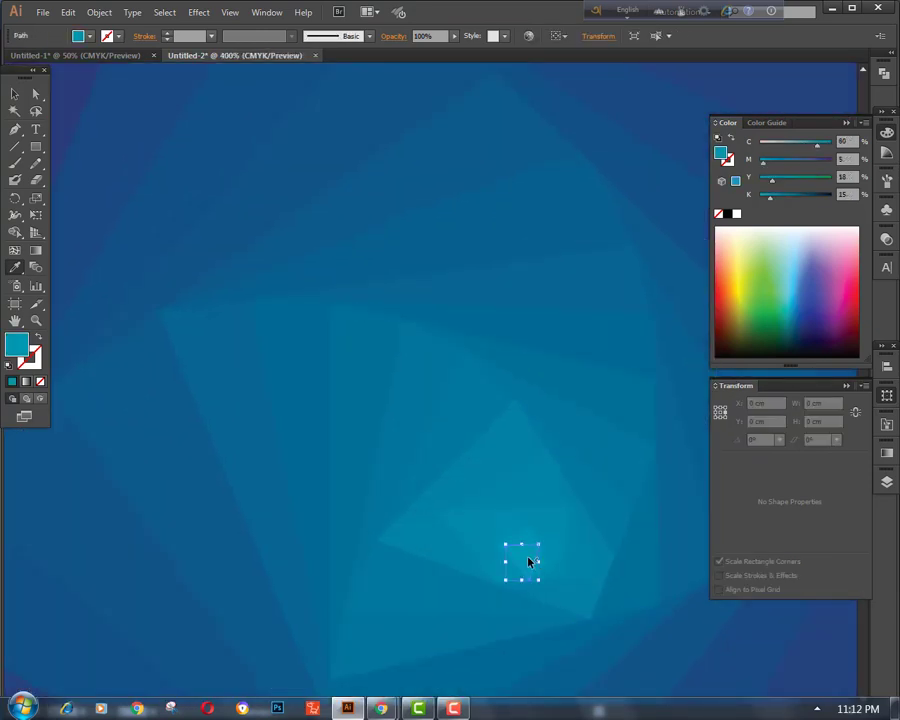
double_click(16, 345)
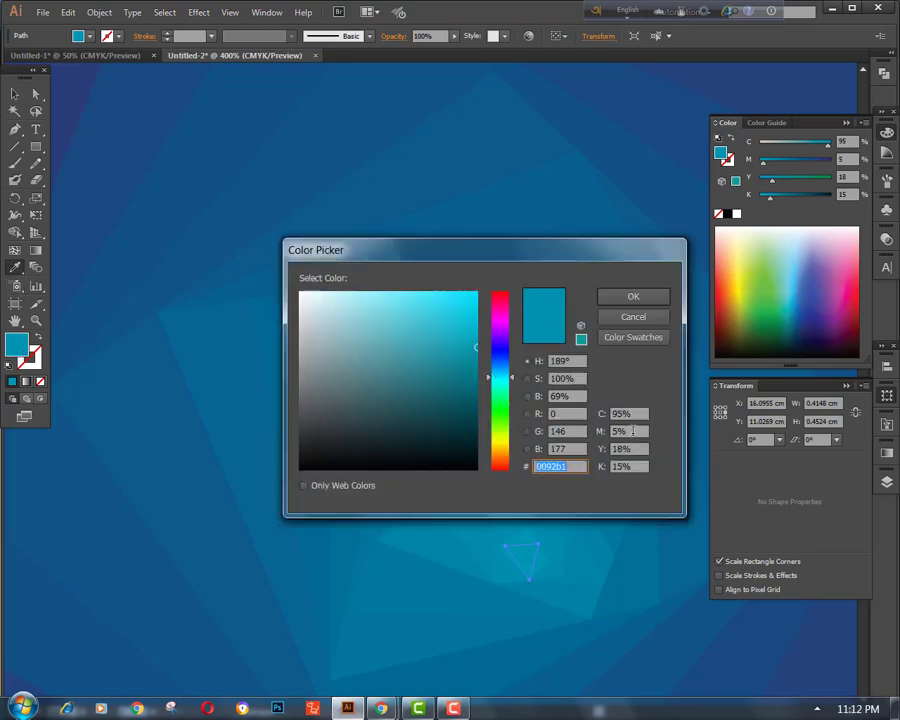
text(0)
key(Return)
- Deselect everything and zoom out to view the finished navy-to-teal whirl on the whole artboard
key(ctrl+minus)
key(ctrl+minus)
key(ctrl+minus)
key(ctrl+minus)
key(ctrl+minus)
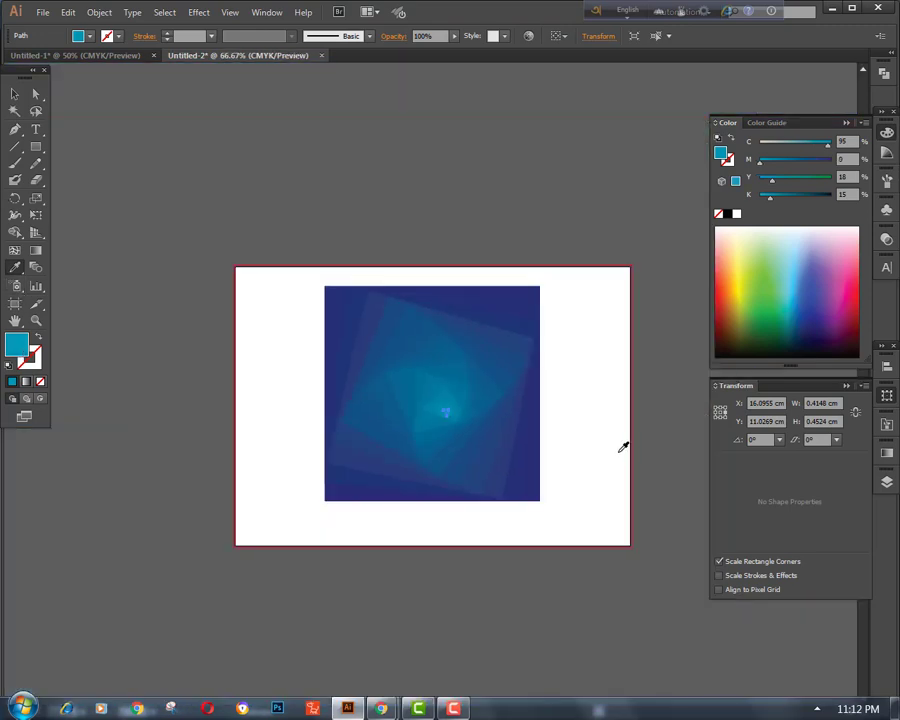
ctrl+click(686, 430)
key(ctrl+minus)
key(ctrl+minus)
key(ctrl+minus)
key(ctrl+minus)
key(ctrl+1)
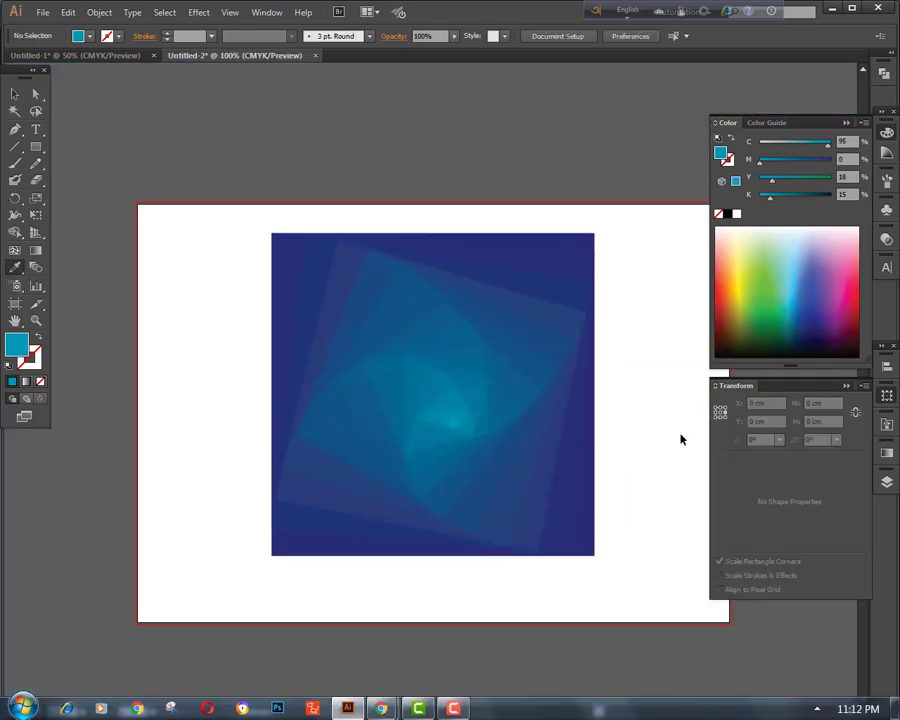
key(F6)
key(shift+F8)
key(ctrl+plus)
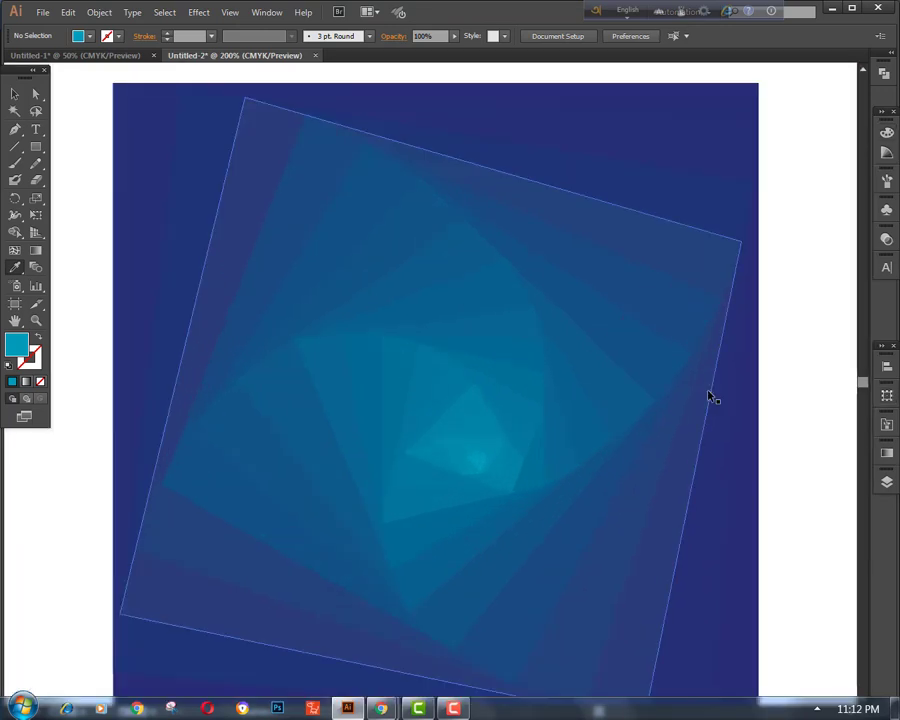
key(ctrl+minus)
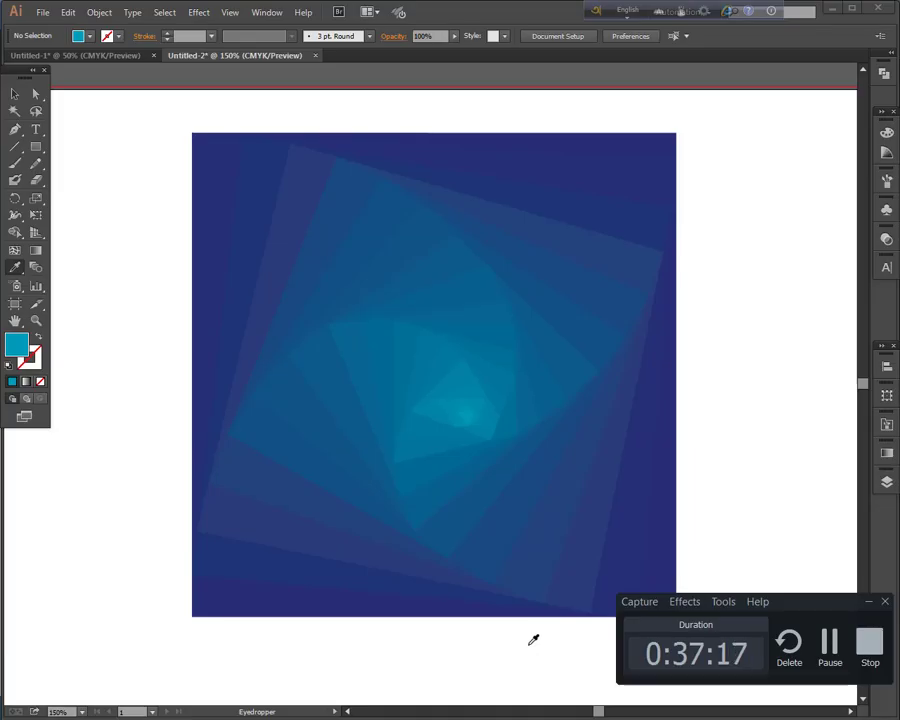
click(869, 643)
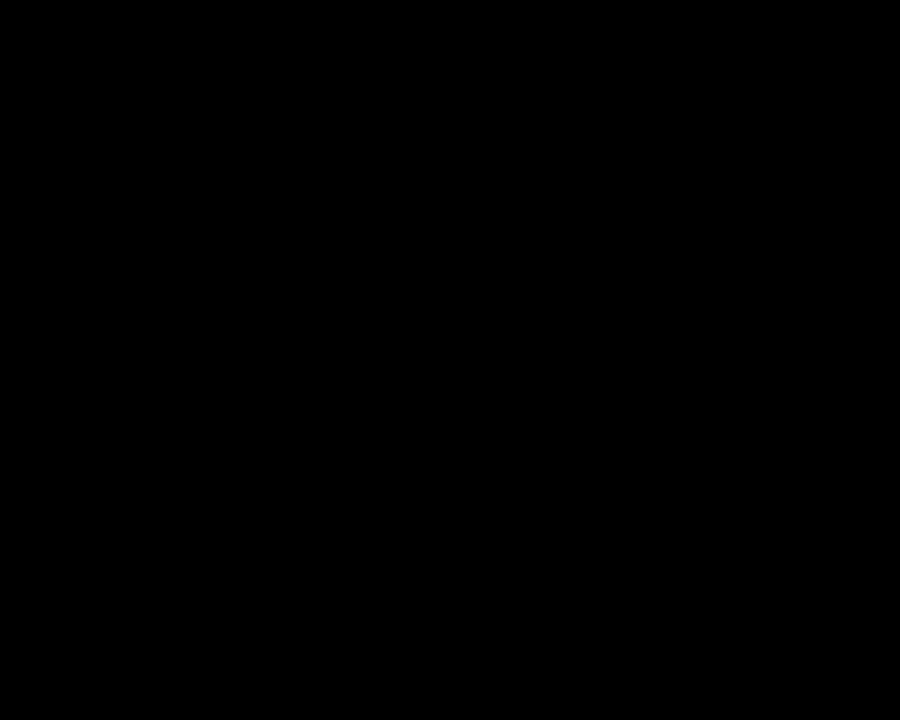